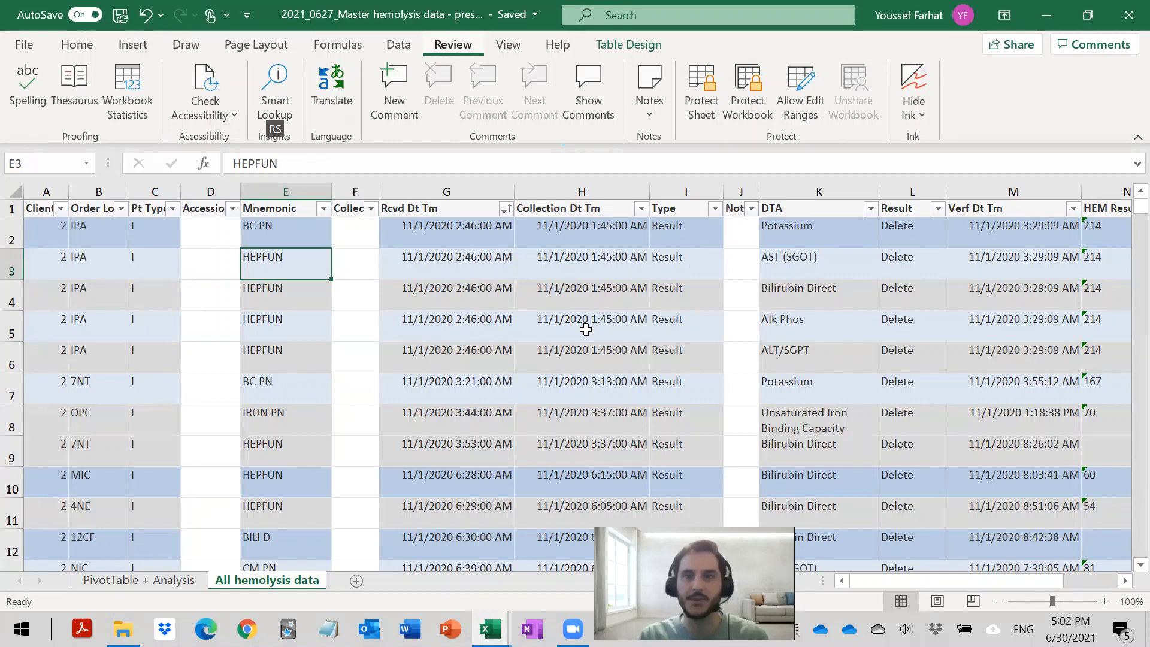
- Examine the received time, collection time, DTA and HEM result columns in the first rows of the hemolysis data
left_click(586, 329)
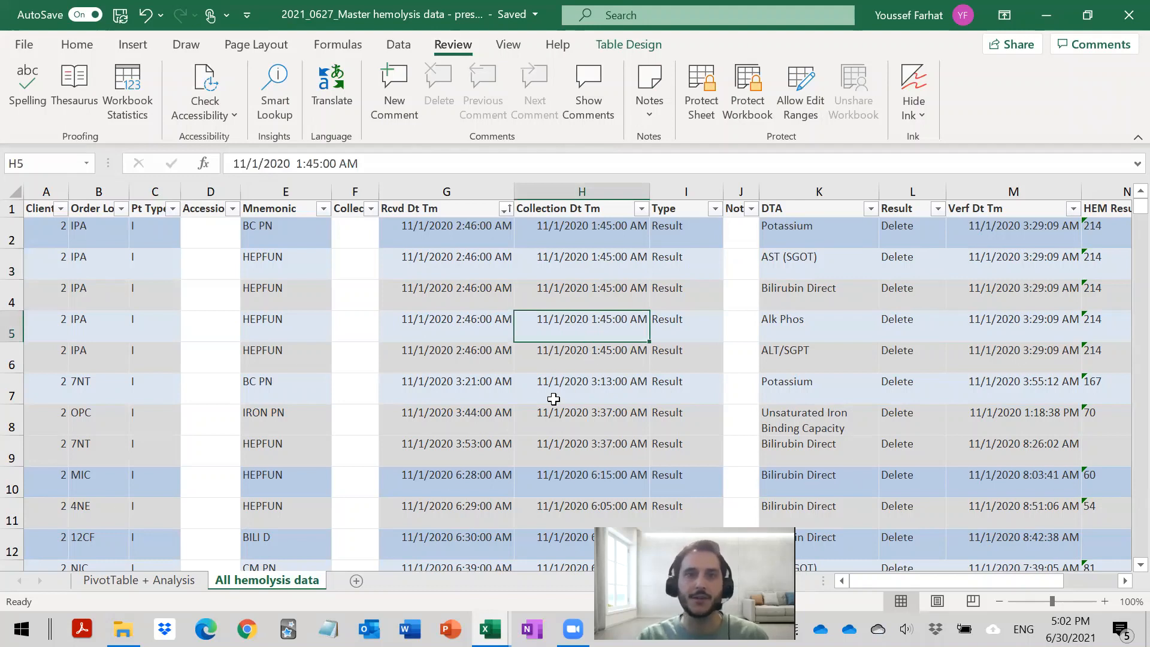
left_click(553, 398)
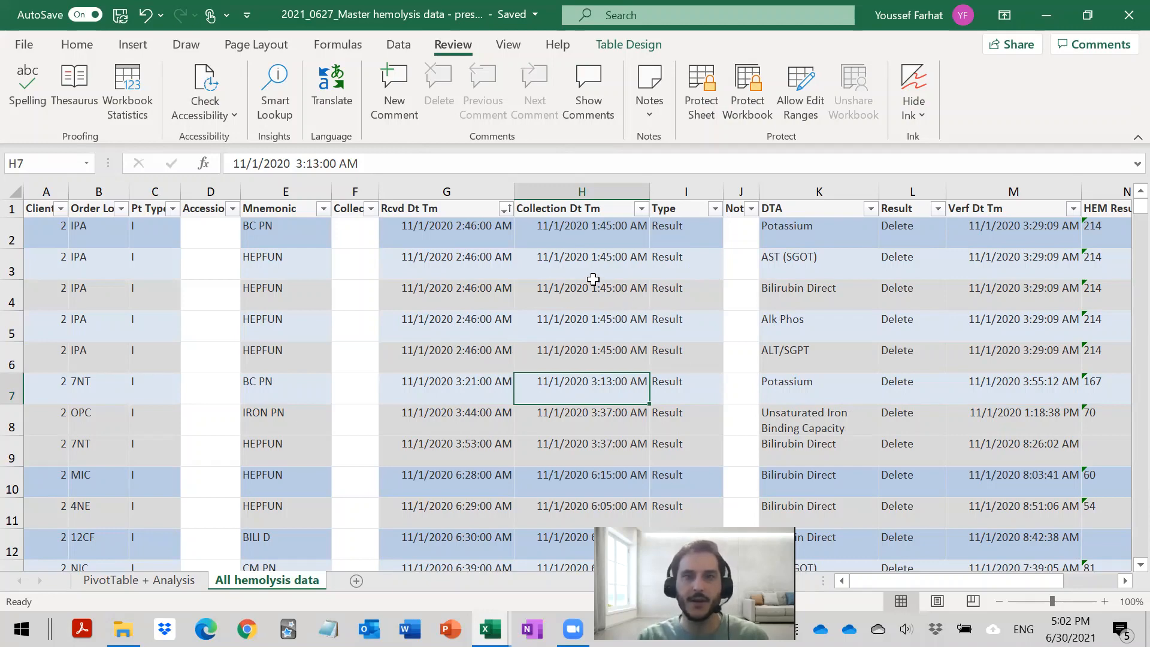
scroll(593, 280, "down", 20)
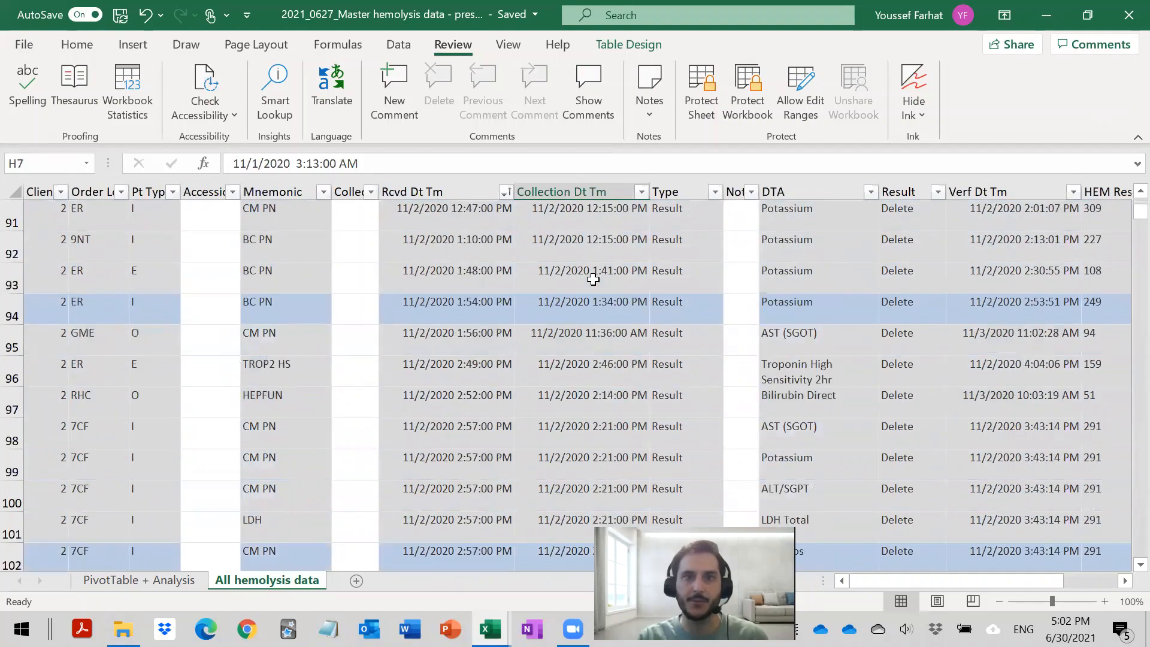
scroll(593, 279, "down", 17)
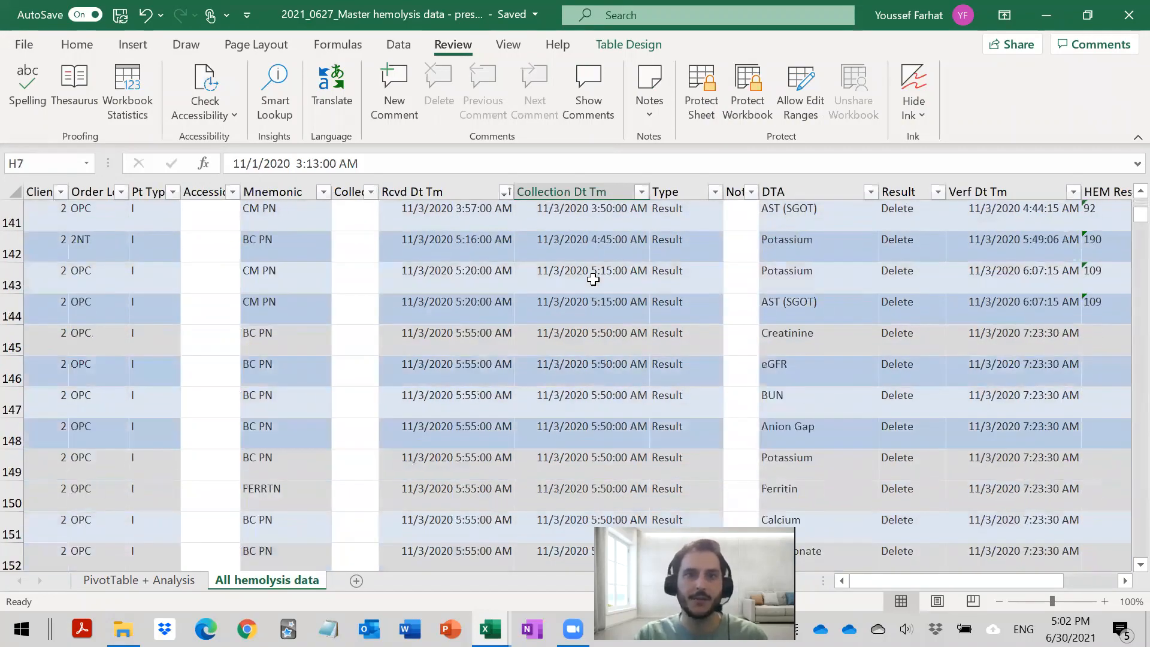
scroll(589, 277, "up", 20)
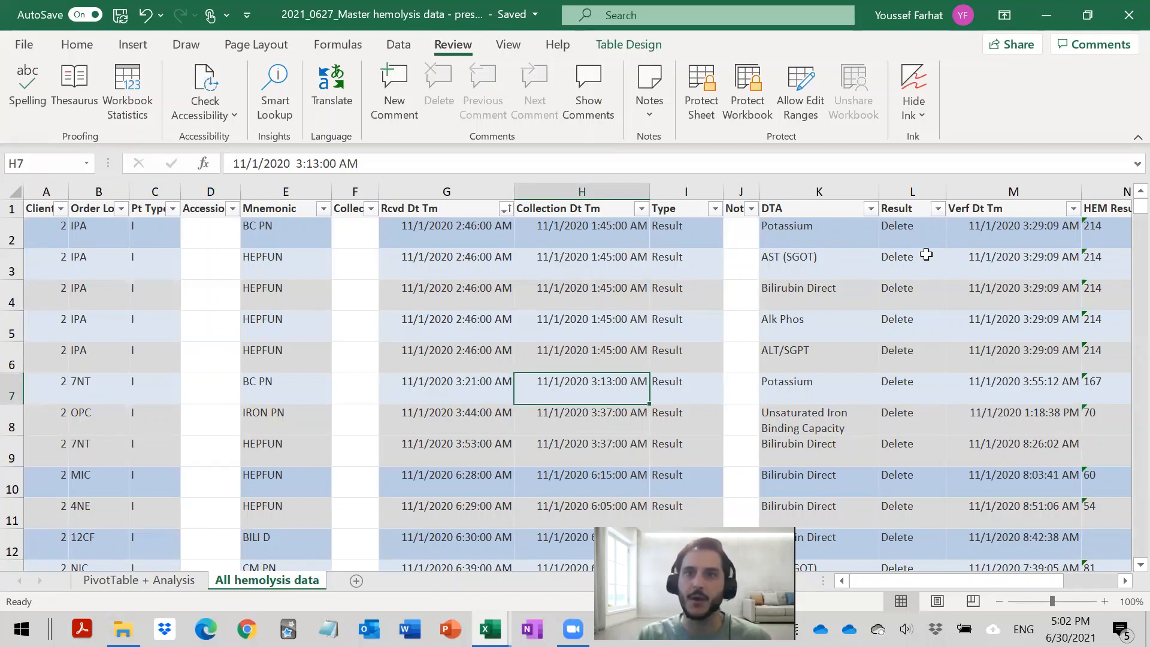
left_click(803, 227)
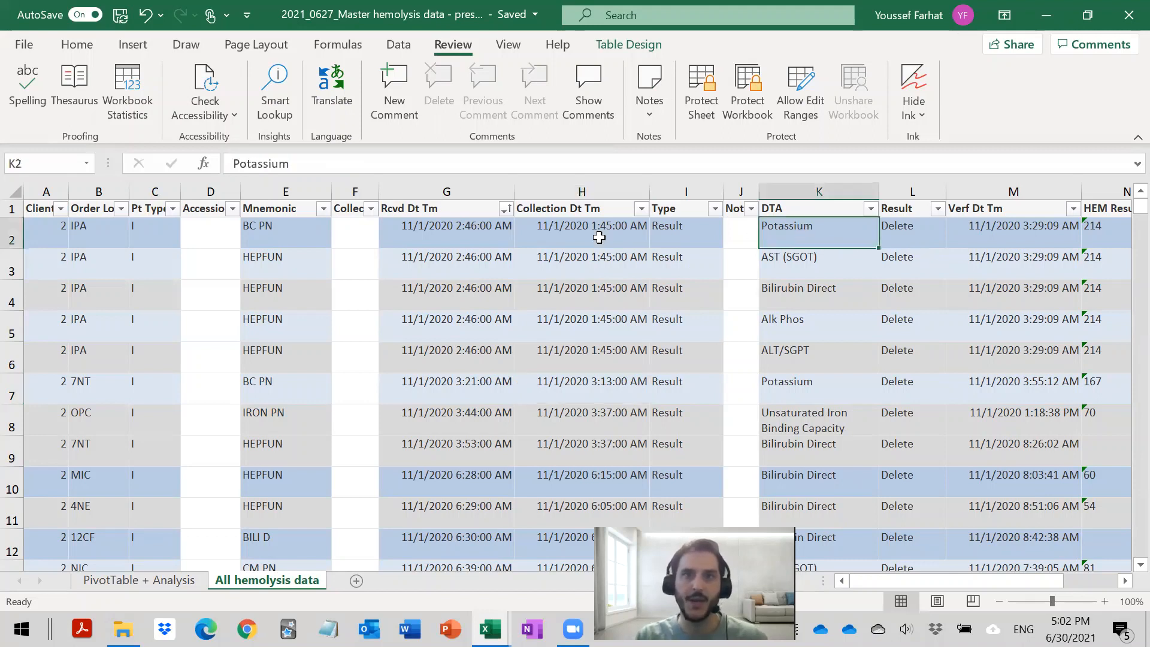
left_click(399, 226)
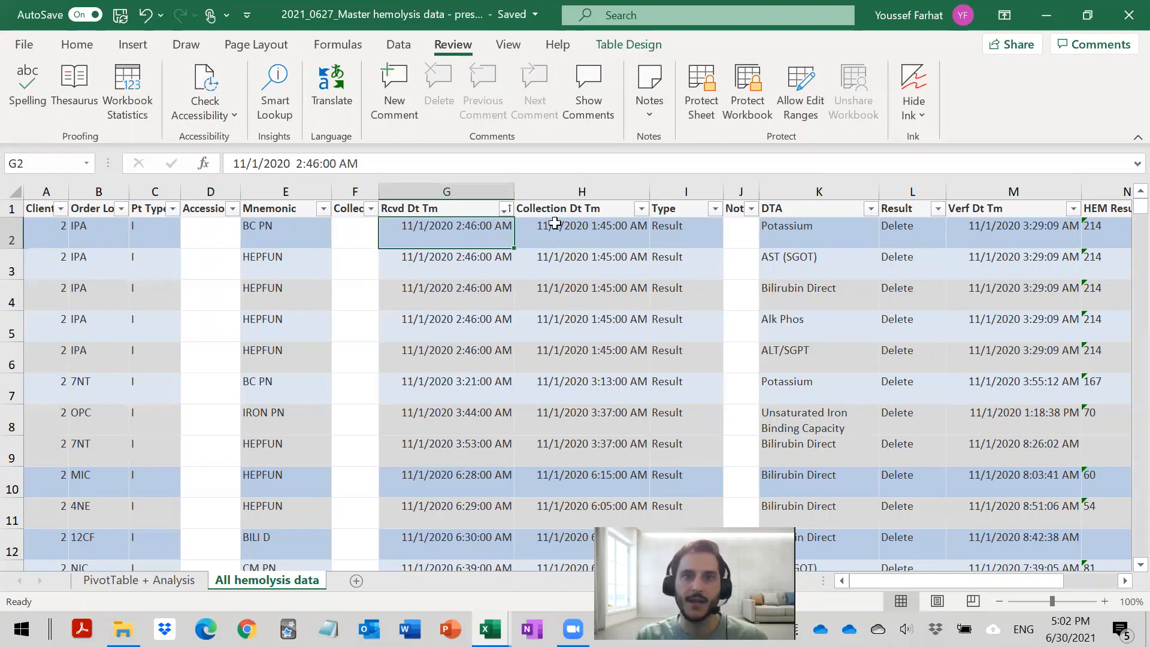
left_click(817, 238)
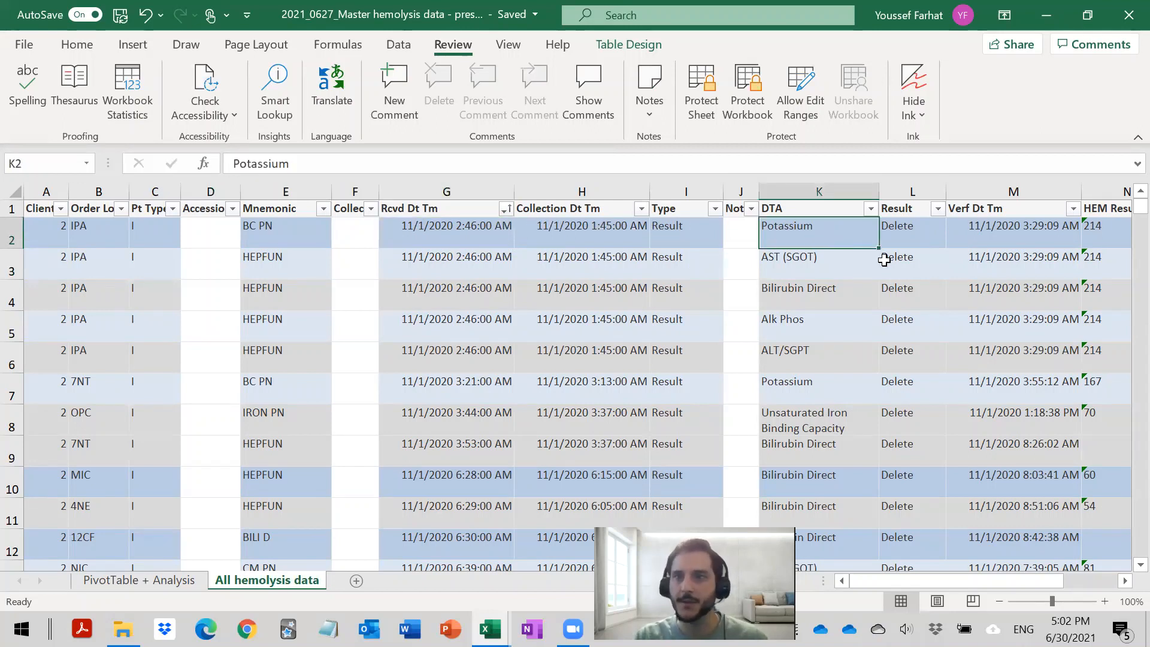
left_click(1116, 235)
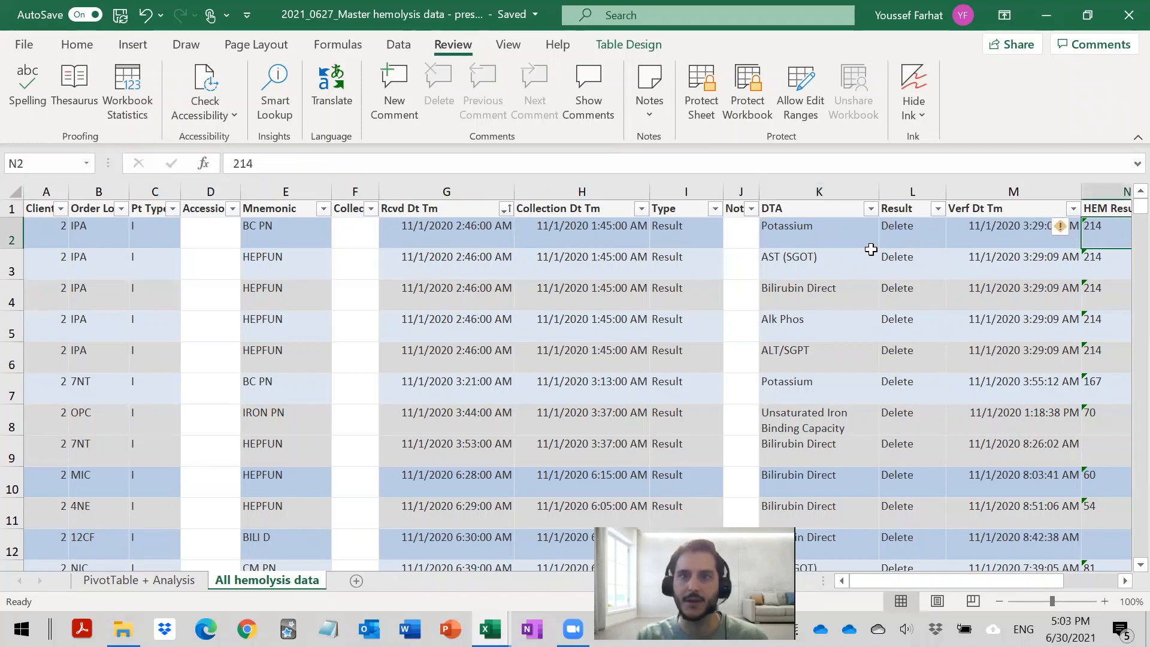
left_click(824, 237)
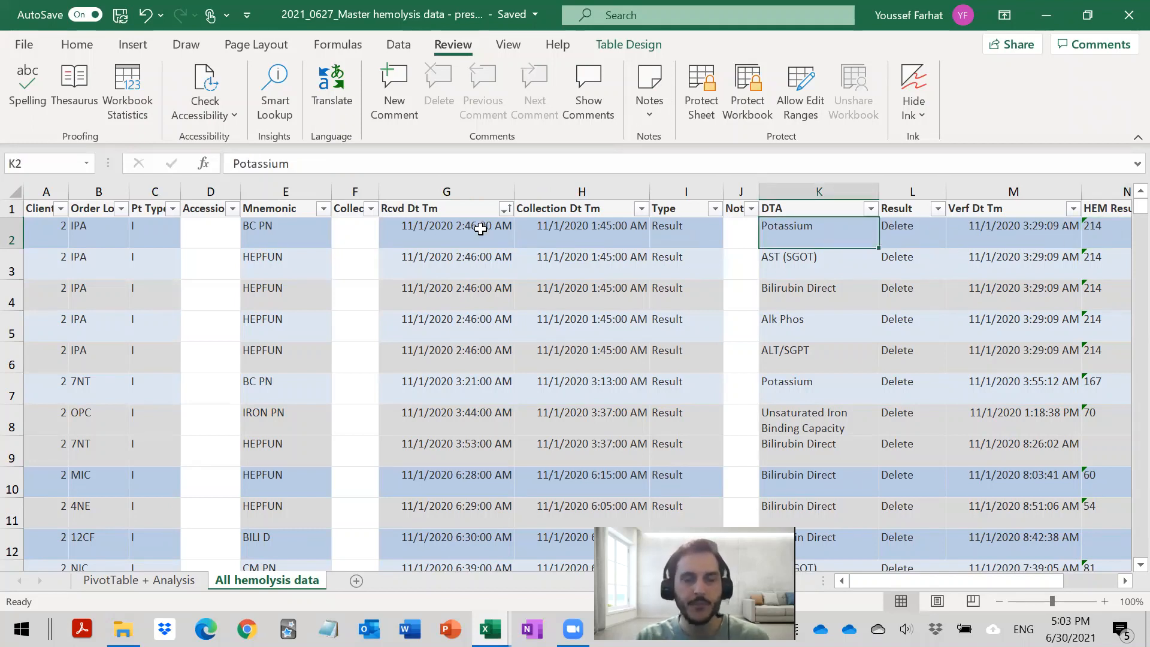
- Browse further down the hemolysis records and review the tests listed in the DTA column for the early November 2020 entries
scroll(485, 239, "down", 20)
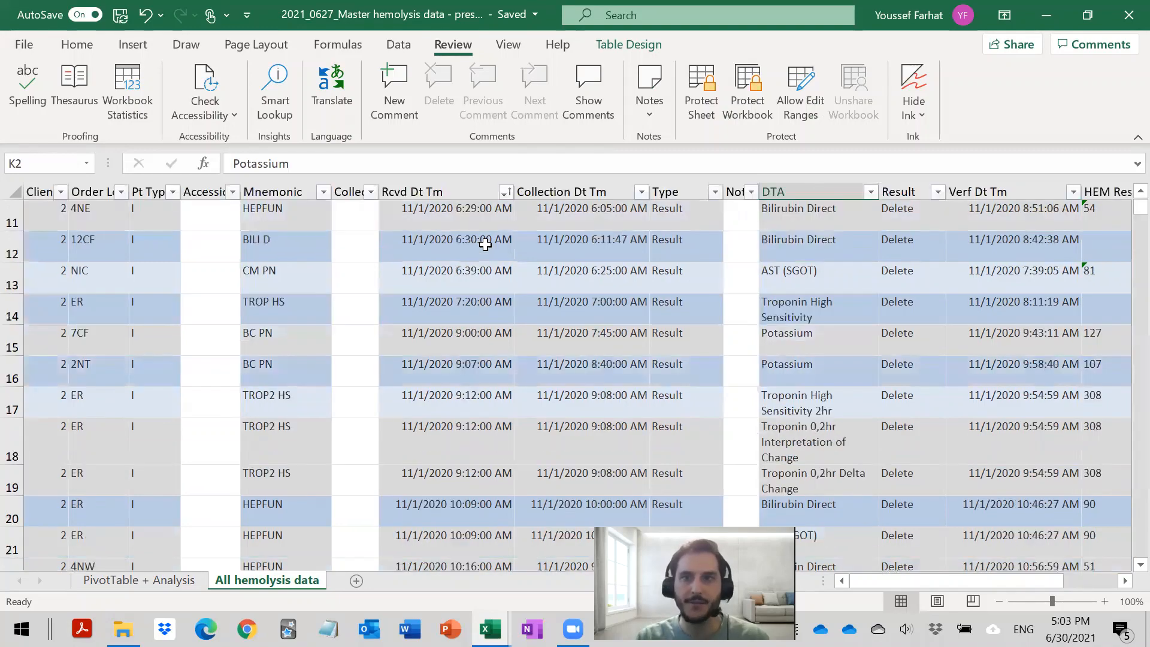
scroll(486, 254, "down", 20)
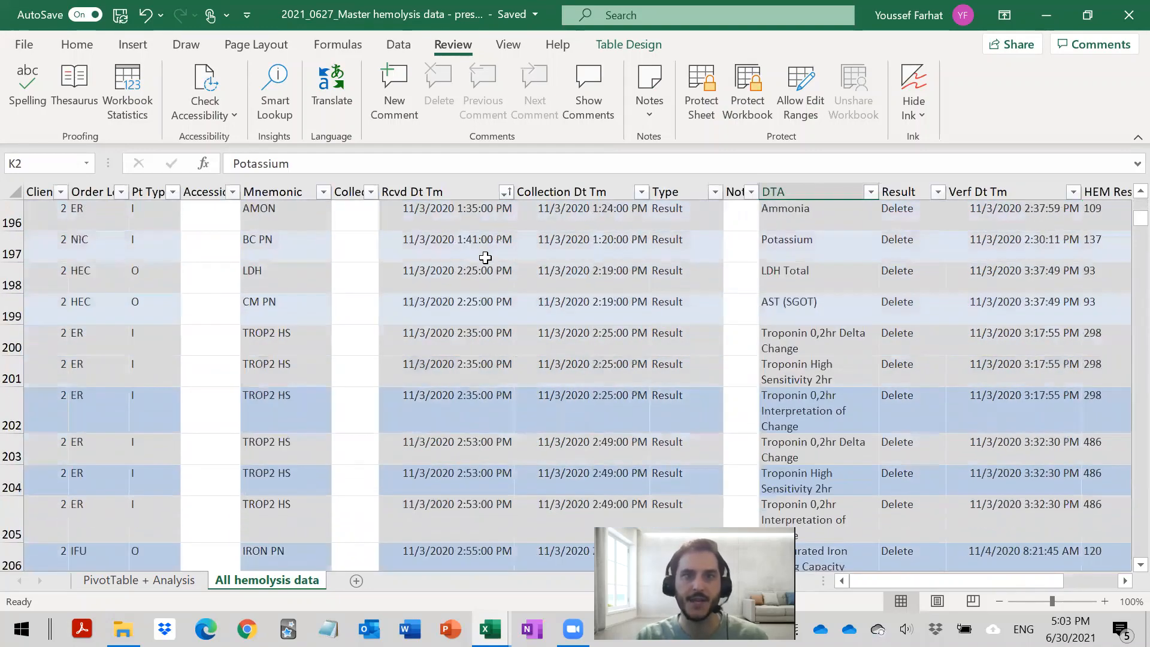
scroll(486, 271, "down", 20)
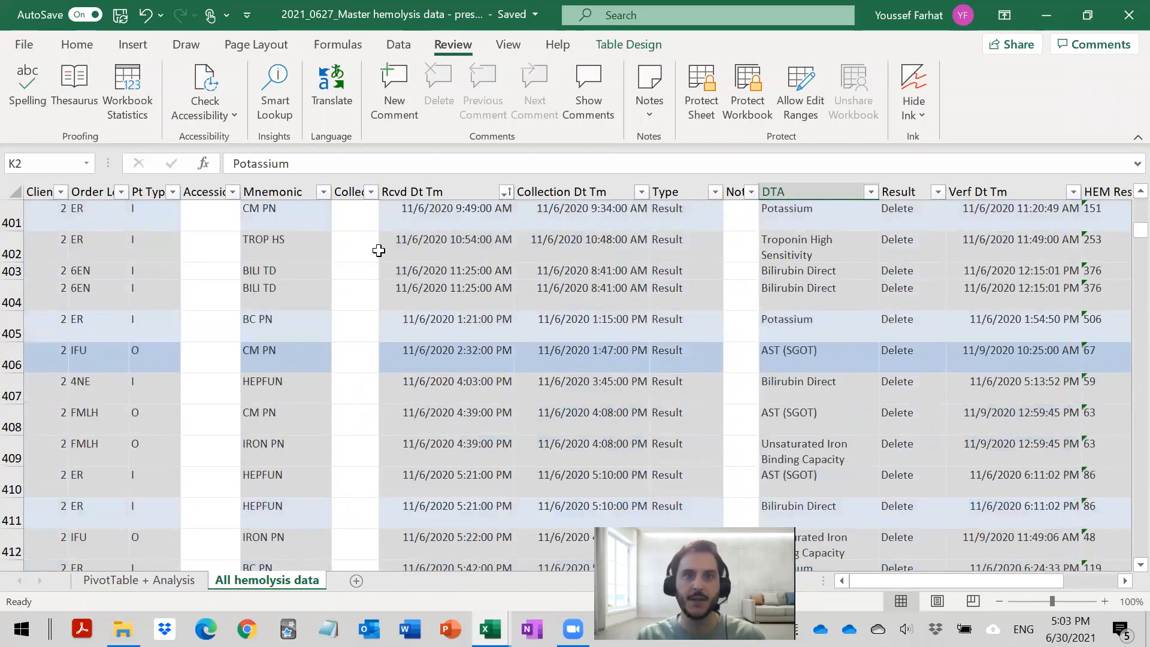
scroll(413, 285, "down", 20)
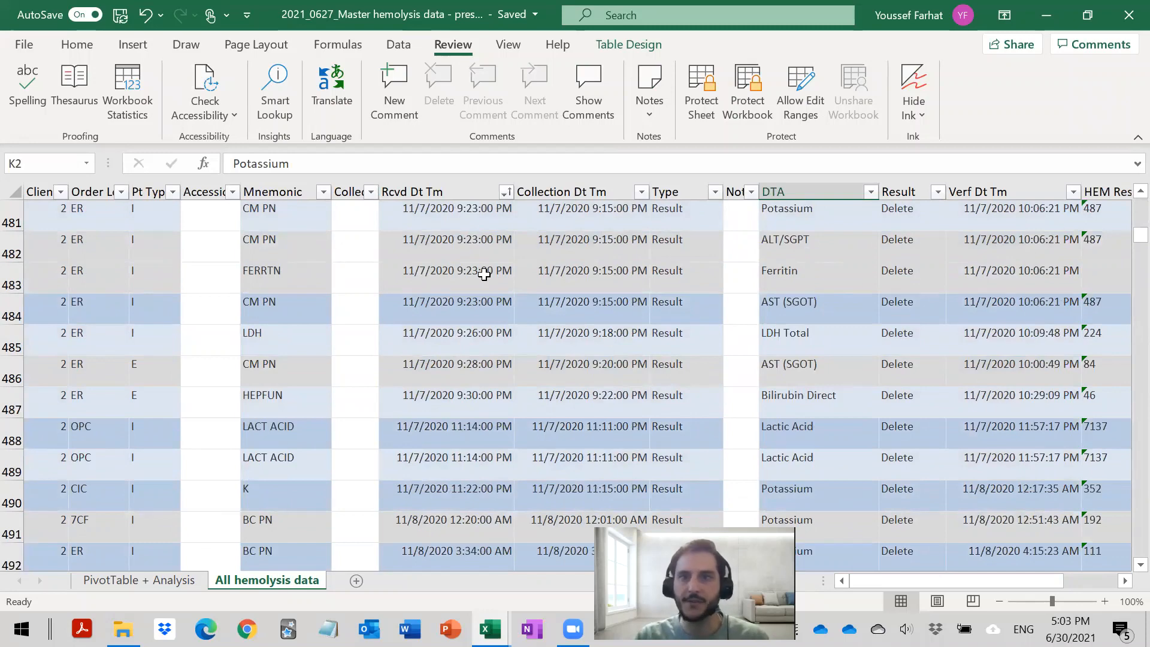
scroll(810, 288, "up", 13)
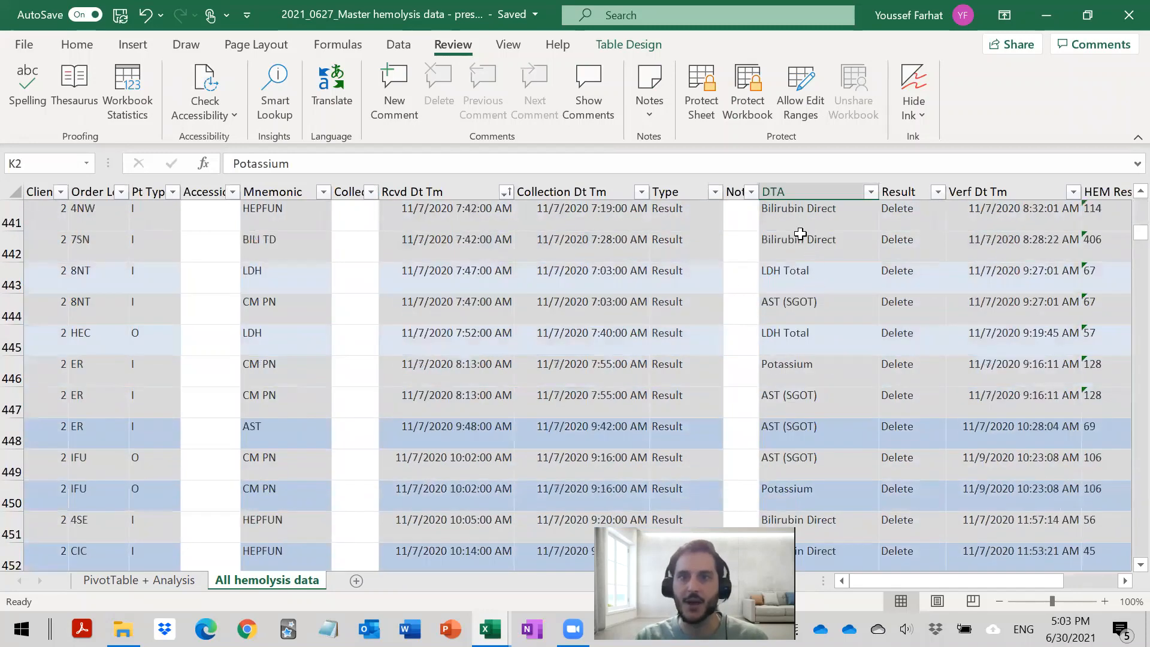
scroll(806, 384, "up", 2)
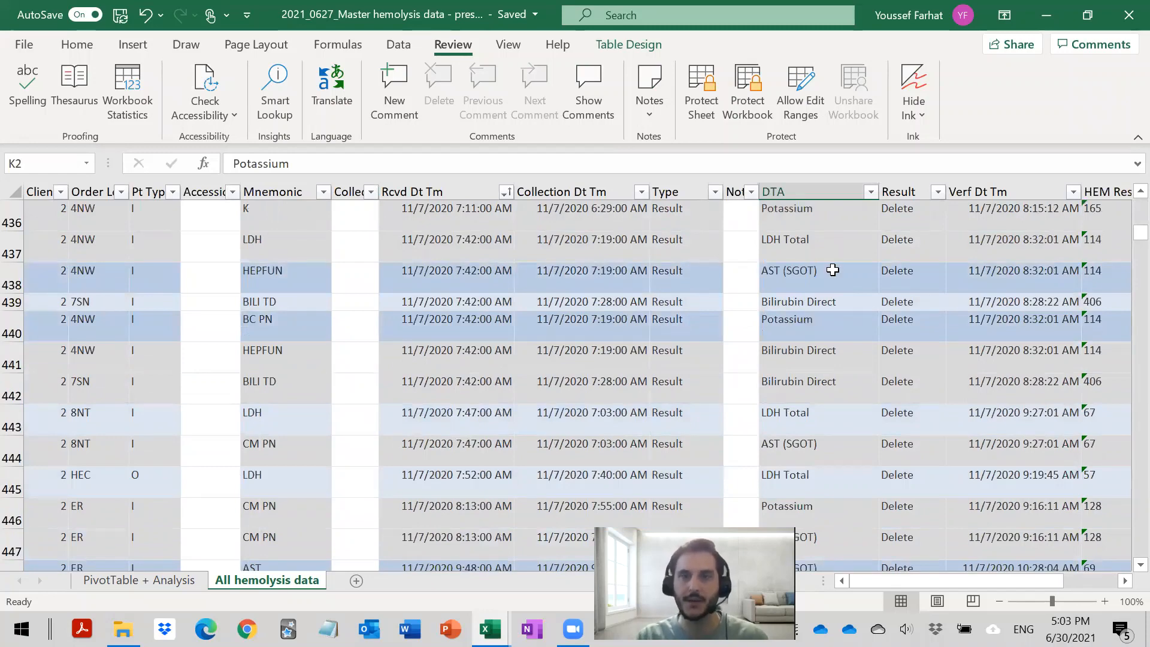
left_click(819, 236)
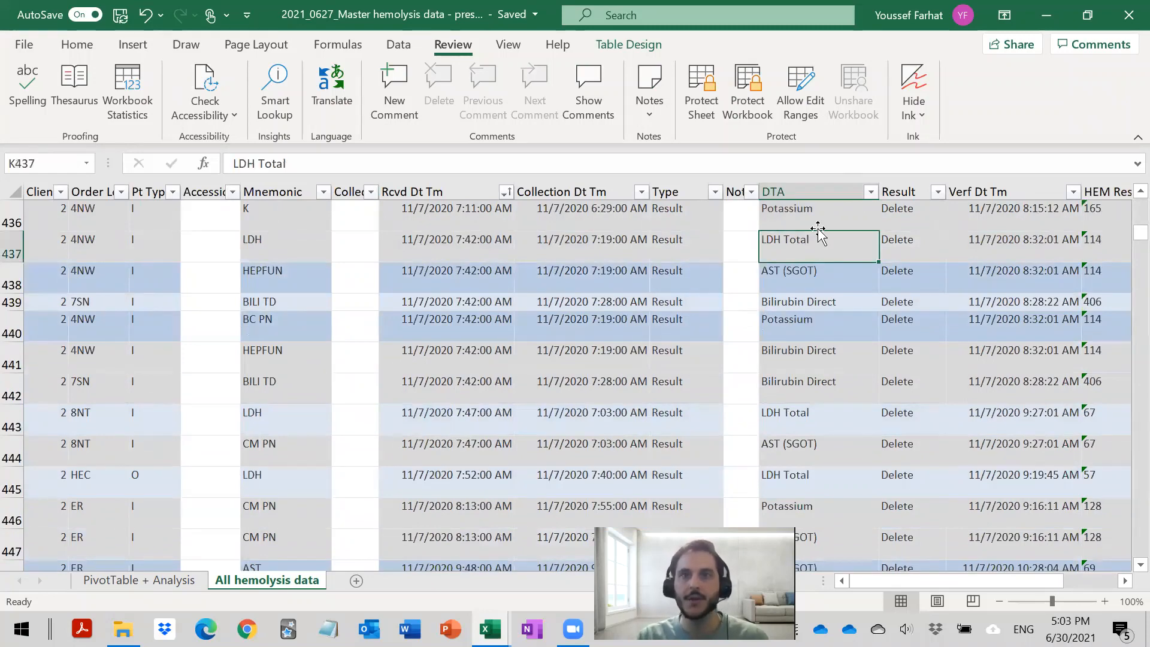
left_click(870, 192)
key("Escape")
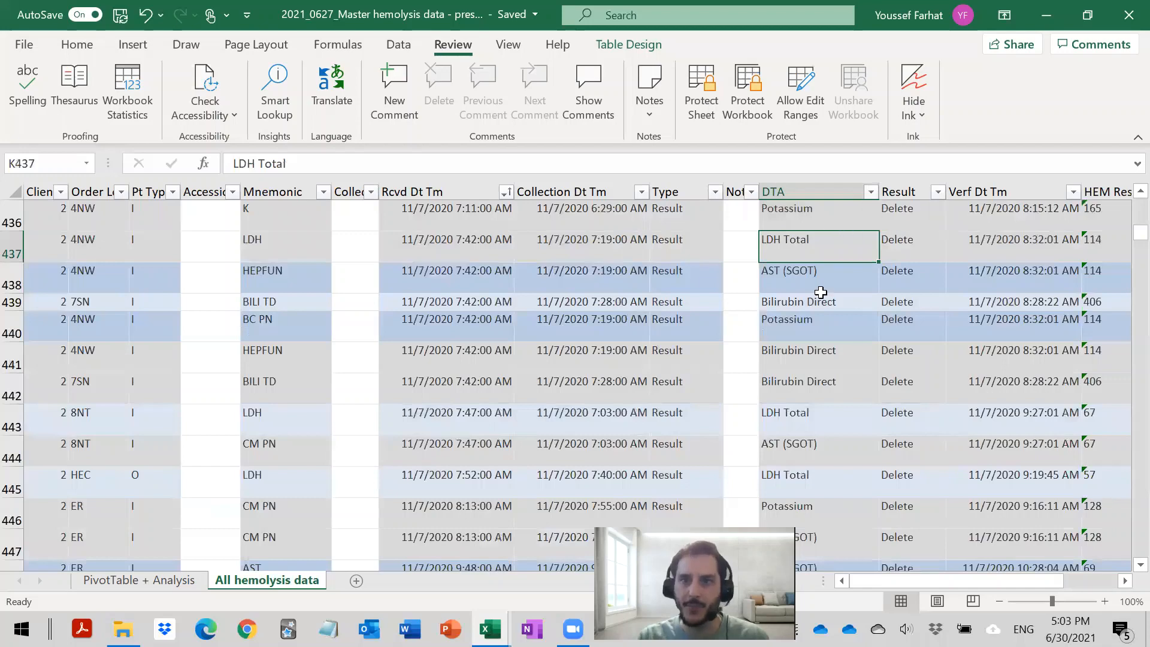
scroll(807, 430, "down", 2)
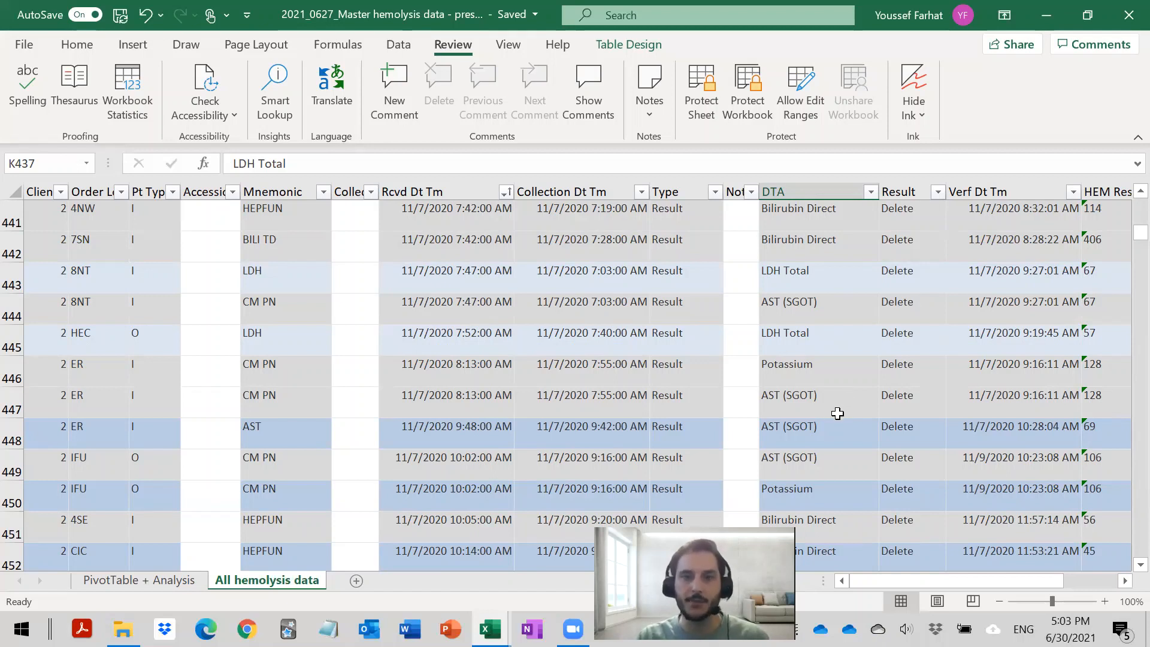
- Select the whole hemolysis data table and create a PivotTable from Table1 on a new worksheet
left_click(417, 291)
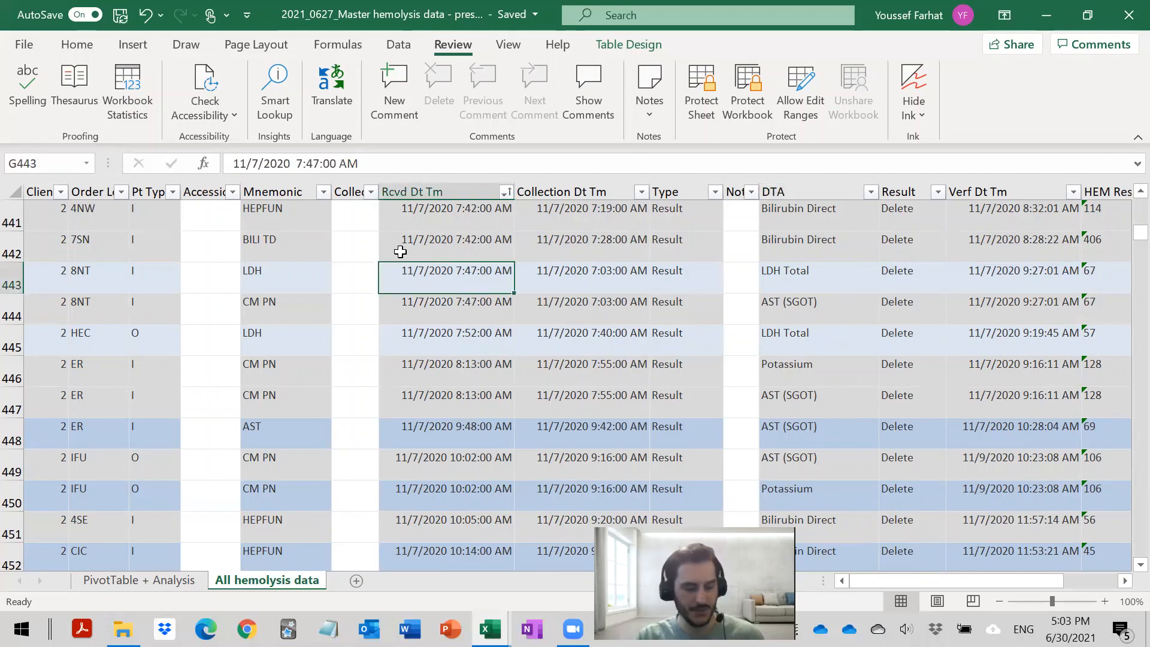
key("ctrl+a")
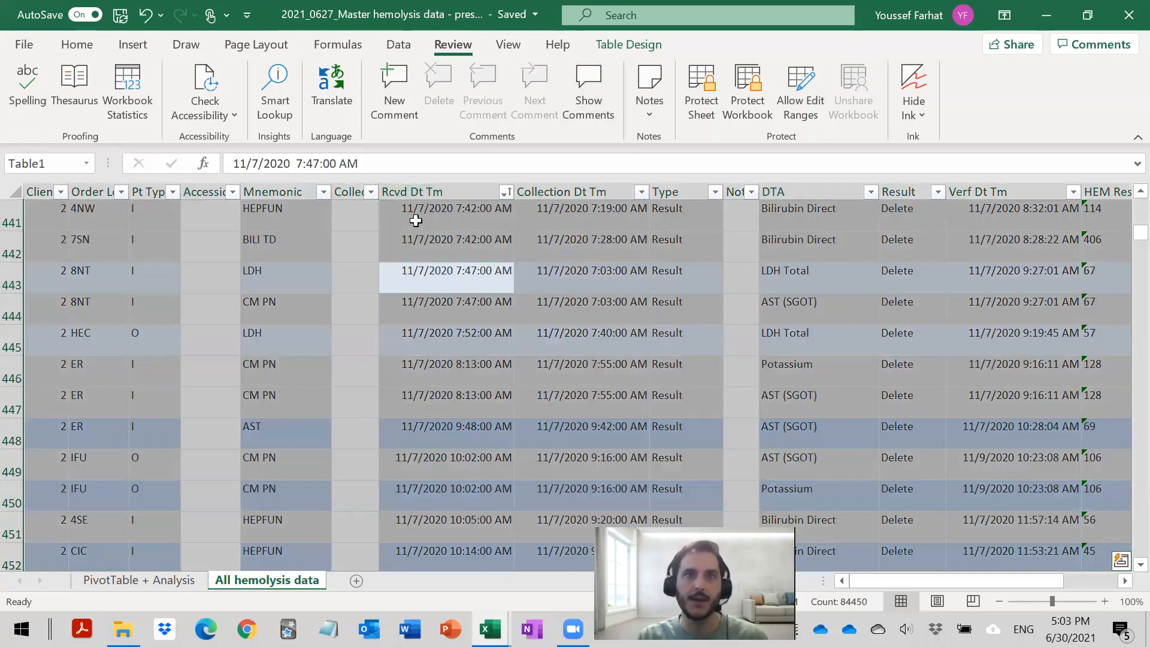
left_click(400, 45)
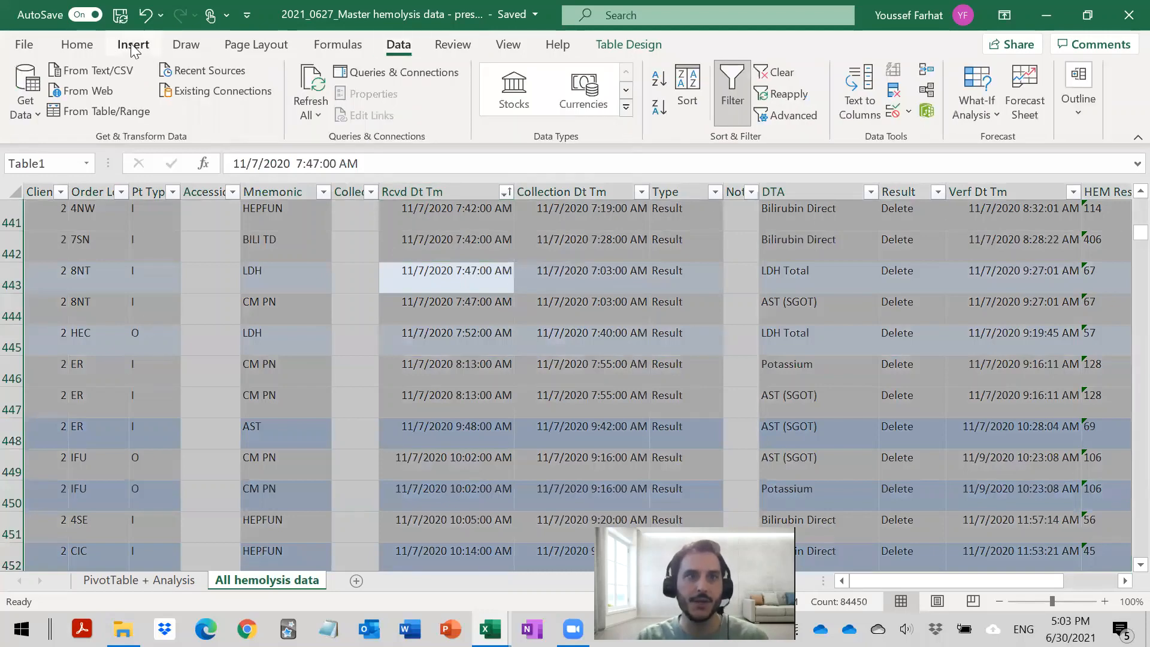
left_click(133, 47)
left_click(25, 87)
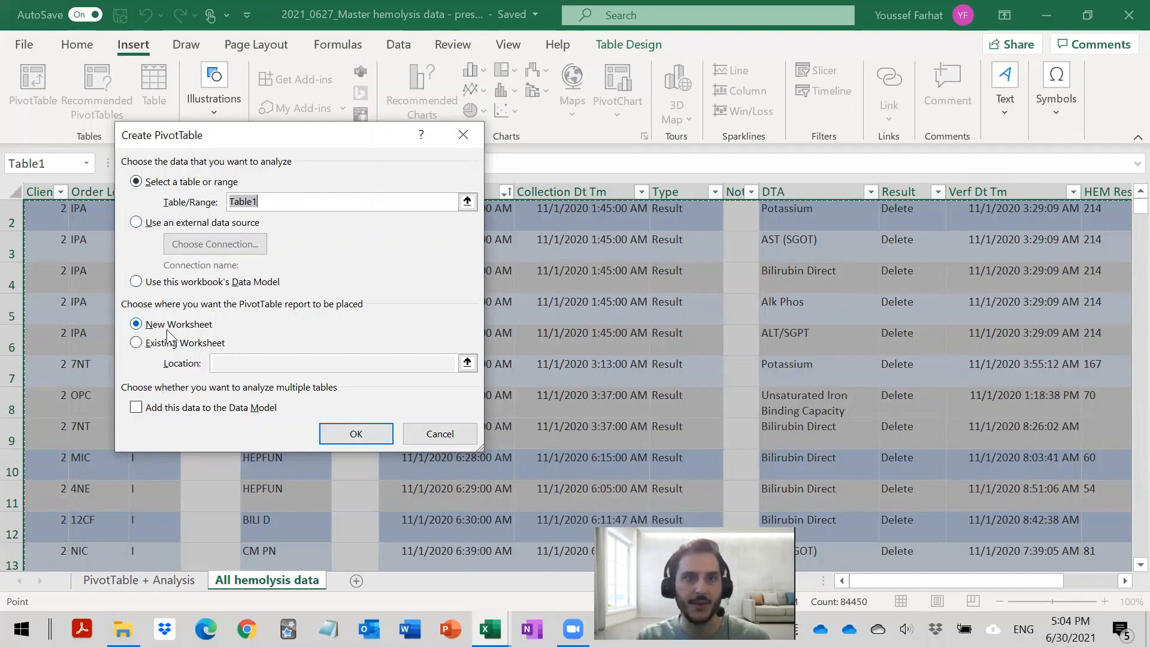
left_click(356, 435)
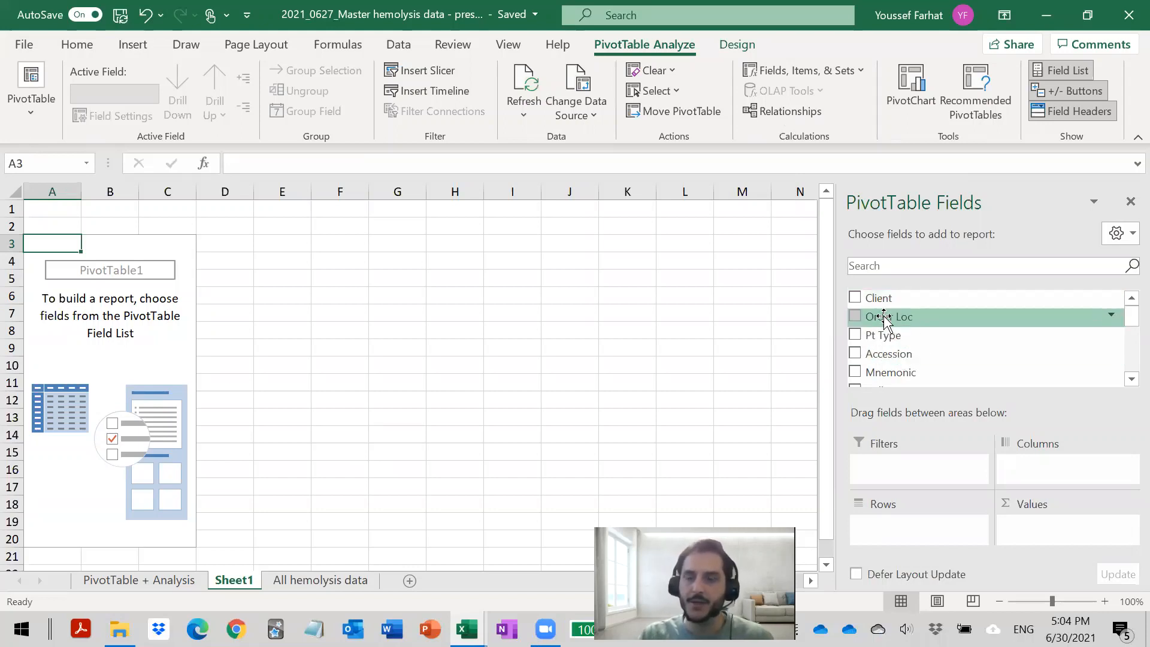
- Compare the PivotTable's available fields with the column headers on the All hemolysis data sheet, returning to Sheet1
scroll(890, 322, "down", 3)
scroll(890, 323, "down", 2)
scroll(888, 333, "up", 6)
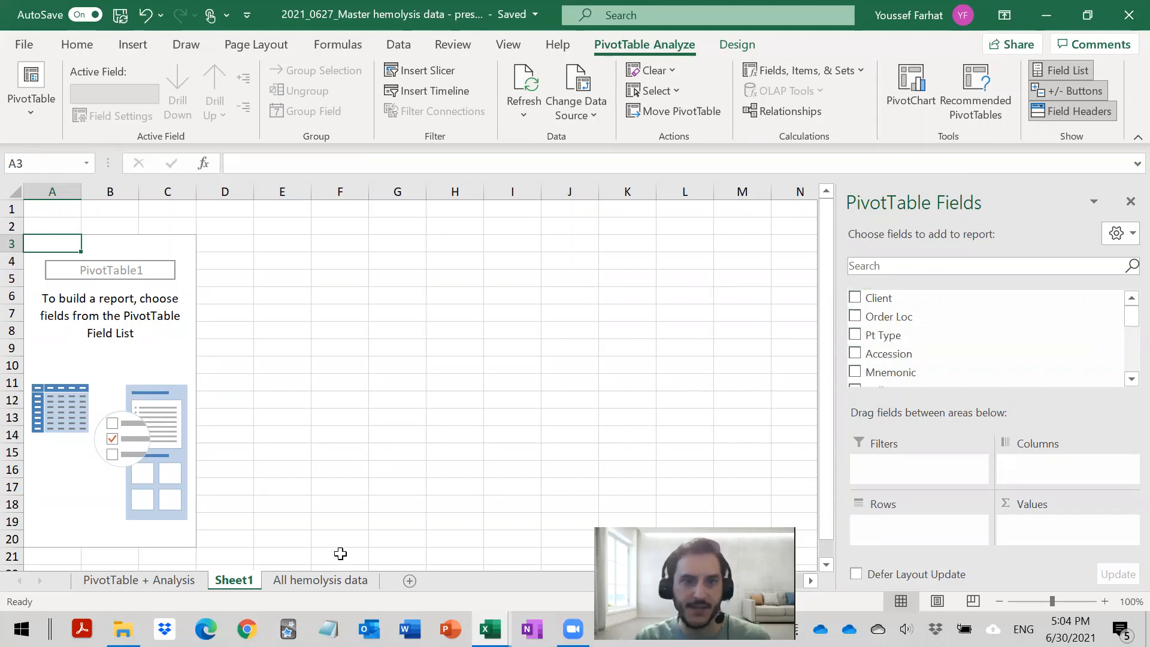
left_click(310, 580)
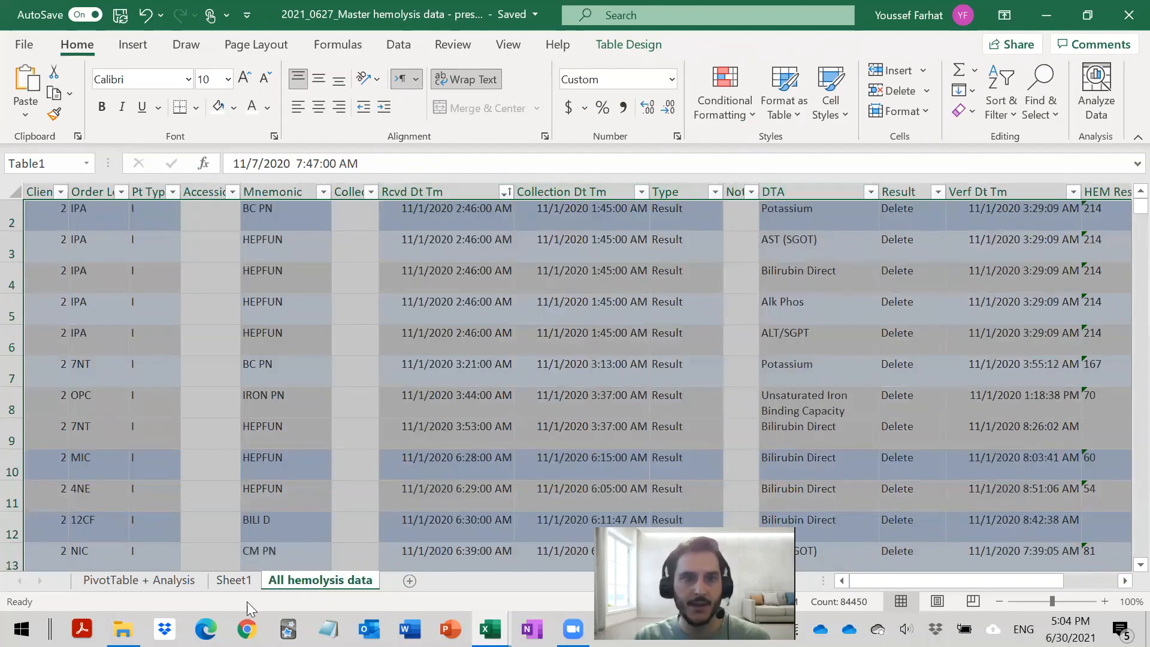
left_click(233, 580)
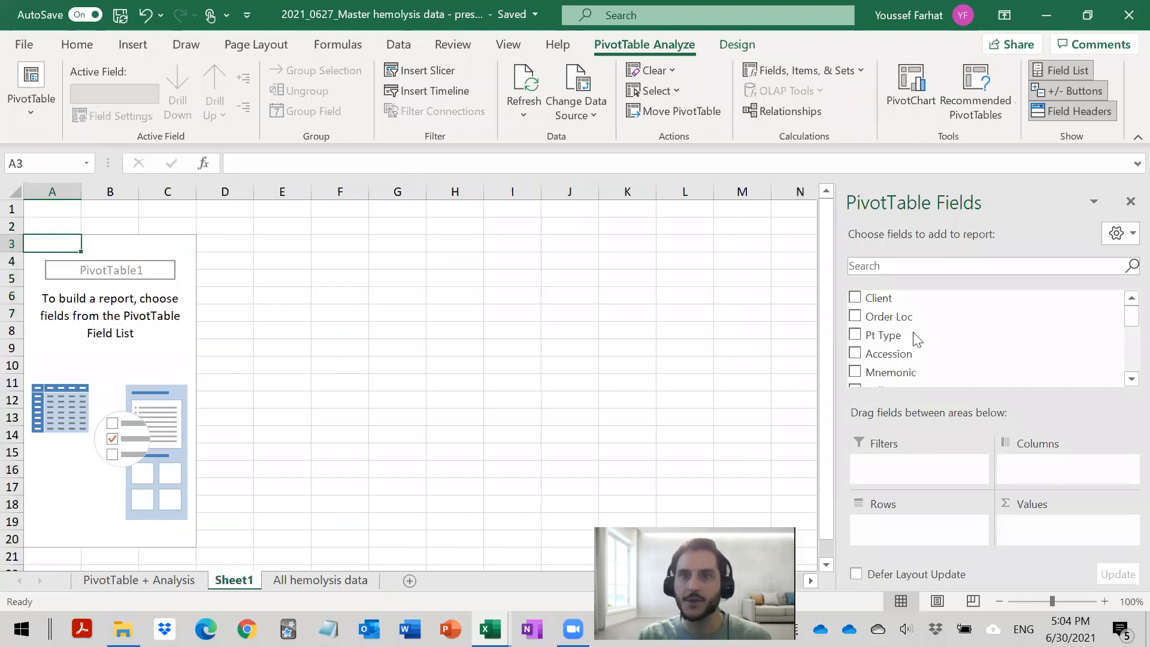
- Add the DTA field to the PivotTable's rows and also to its values as a count
scroll(1055, 334, "down", 2)
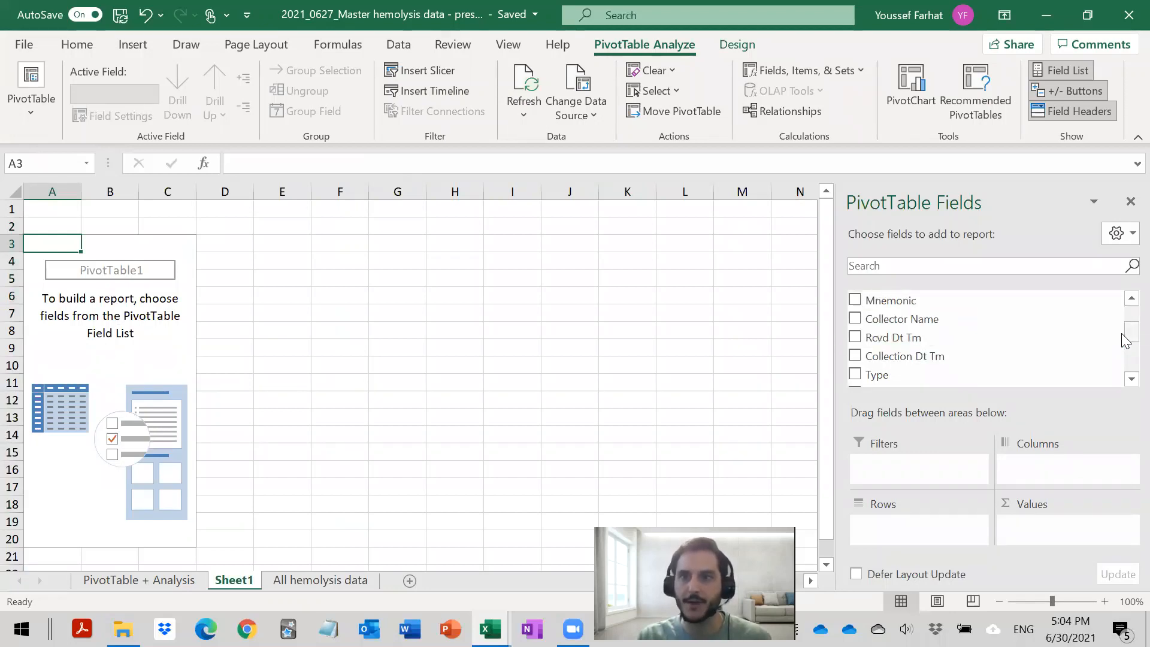
left_click_drag(1125, 338, 1123, 356)
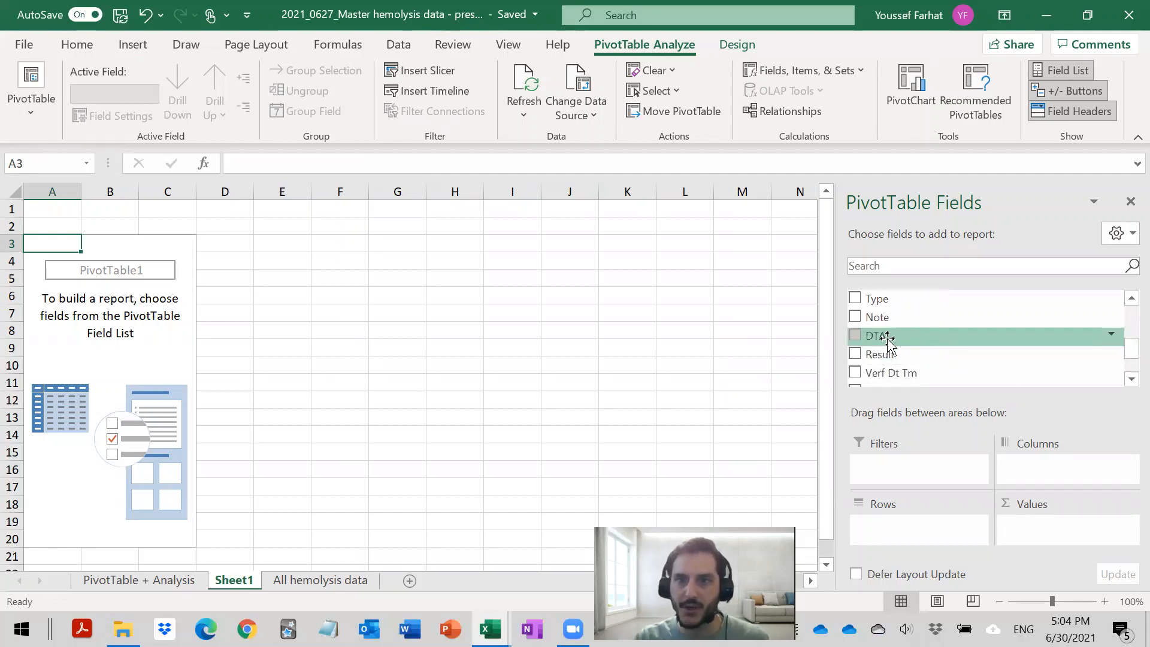
left_click_drag(878, 334, 894, 523)
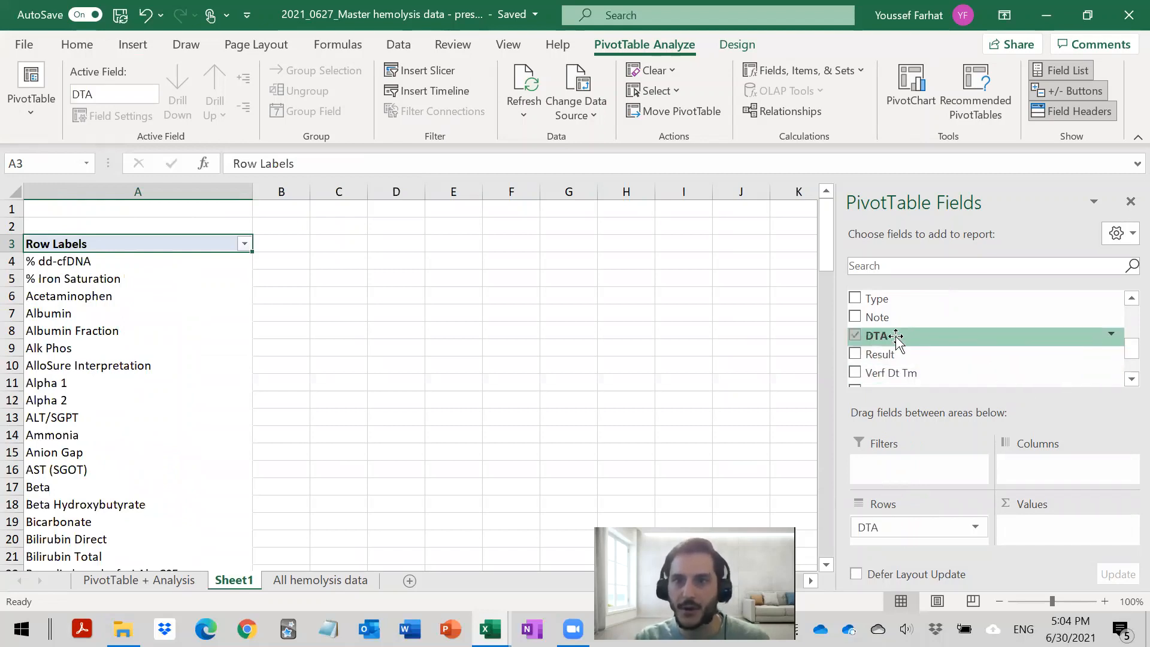
left_click_drag(877, 335, 1032, 523)
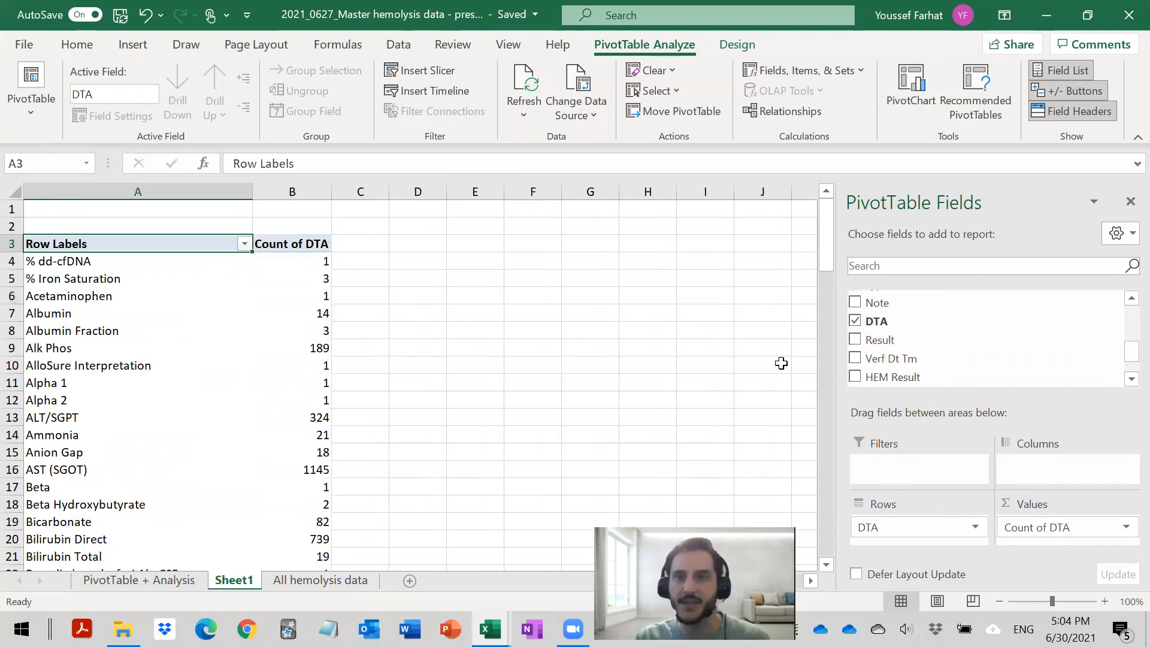
- Add the Rcvd Dt Tm field to the PivotTable's columns and select the 2020 count for Alk Phos
scroll(927, 338, "up", 3)
scroll(927, 338, "up", 1)
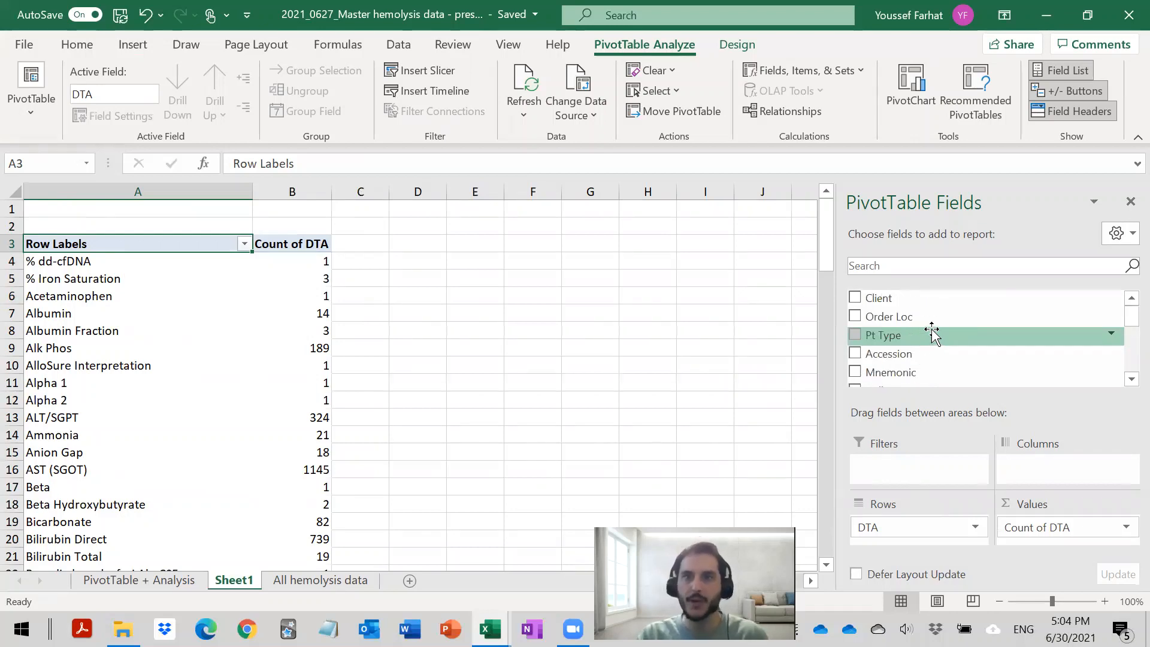
scroll(932, 333, "down", 4)
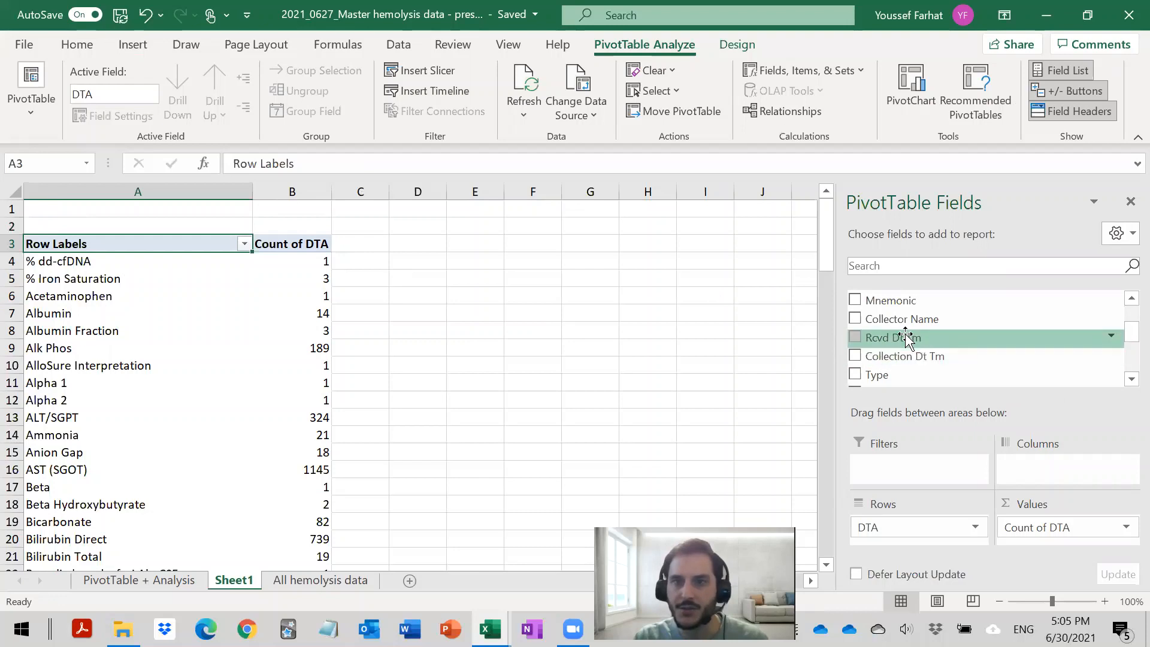
left_click_drag(886, 338, 1048, 461)
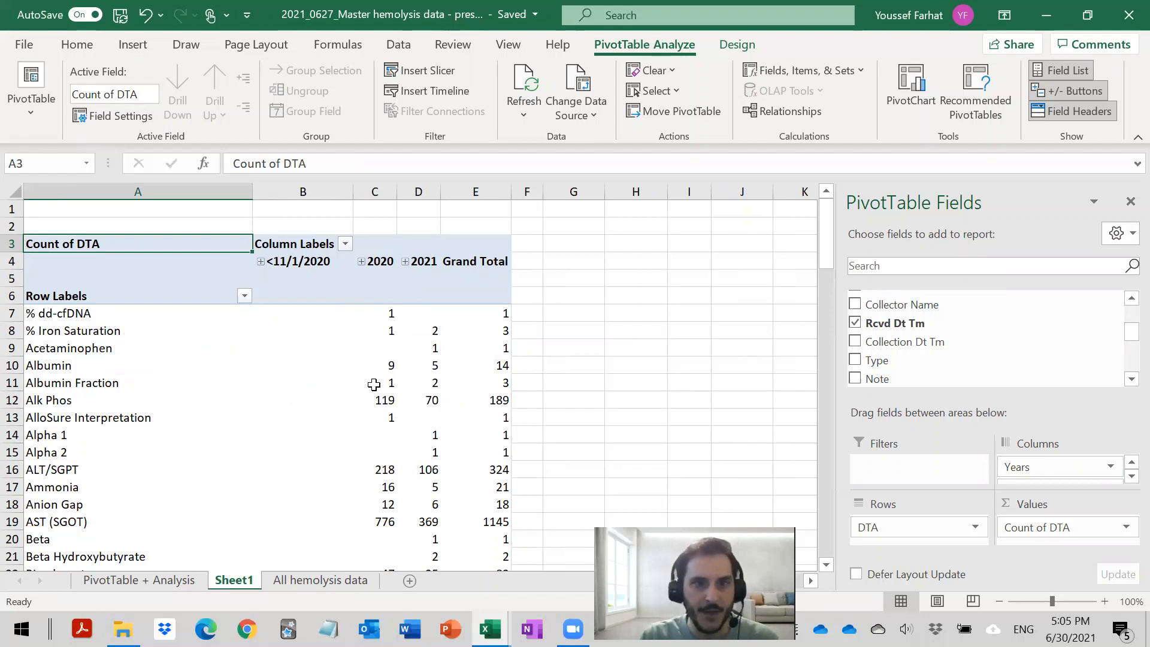
left_click(383, 413)
left_click(384, 400)
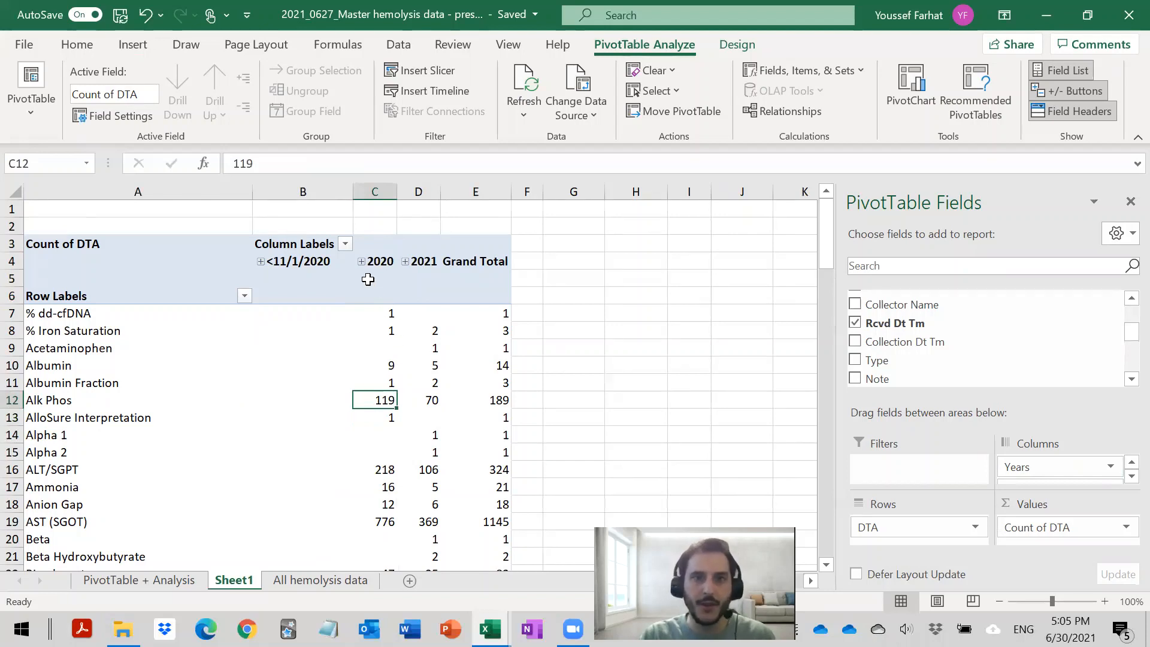
- Expand the PivotTable's 2020 and 2021 columns through Qtr4 and Qtr1 to show the counts by month
left_click(361, 262)
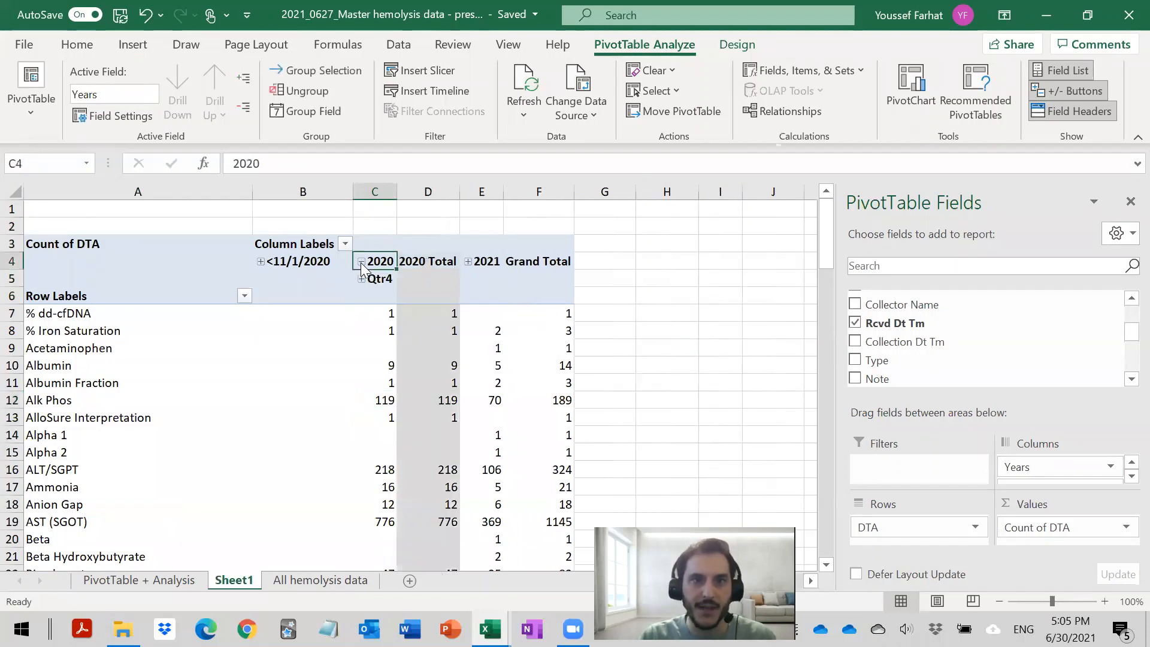
left_click(362, 279)
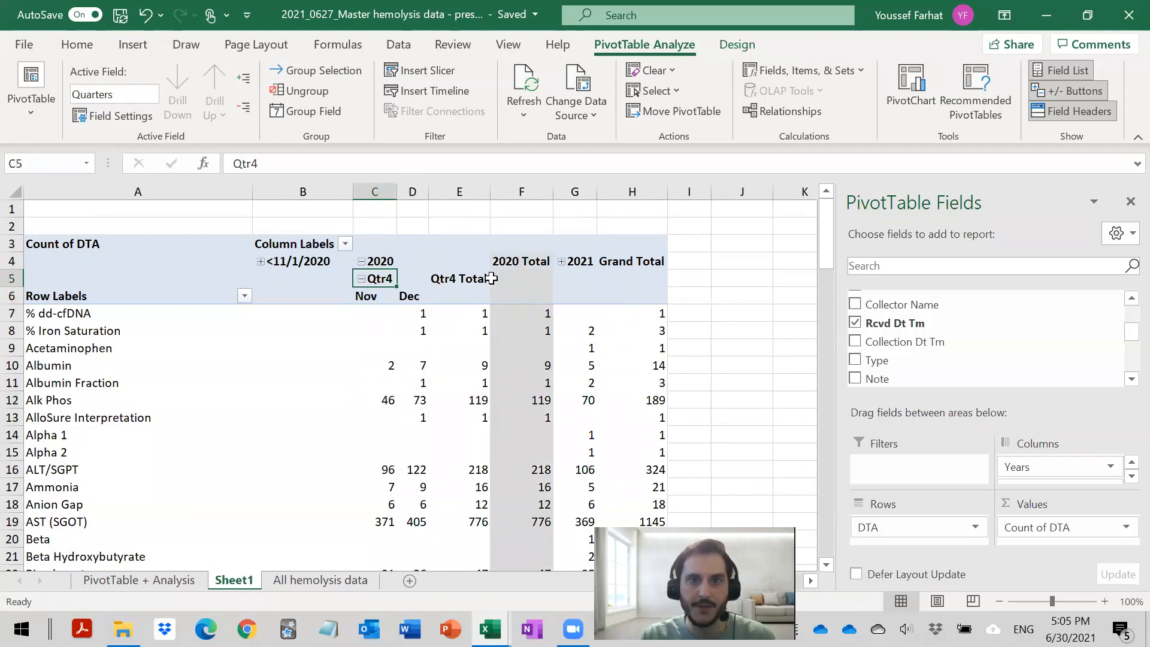
left_click(561, 261)
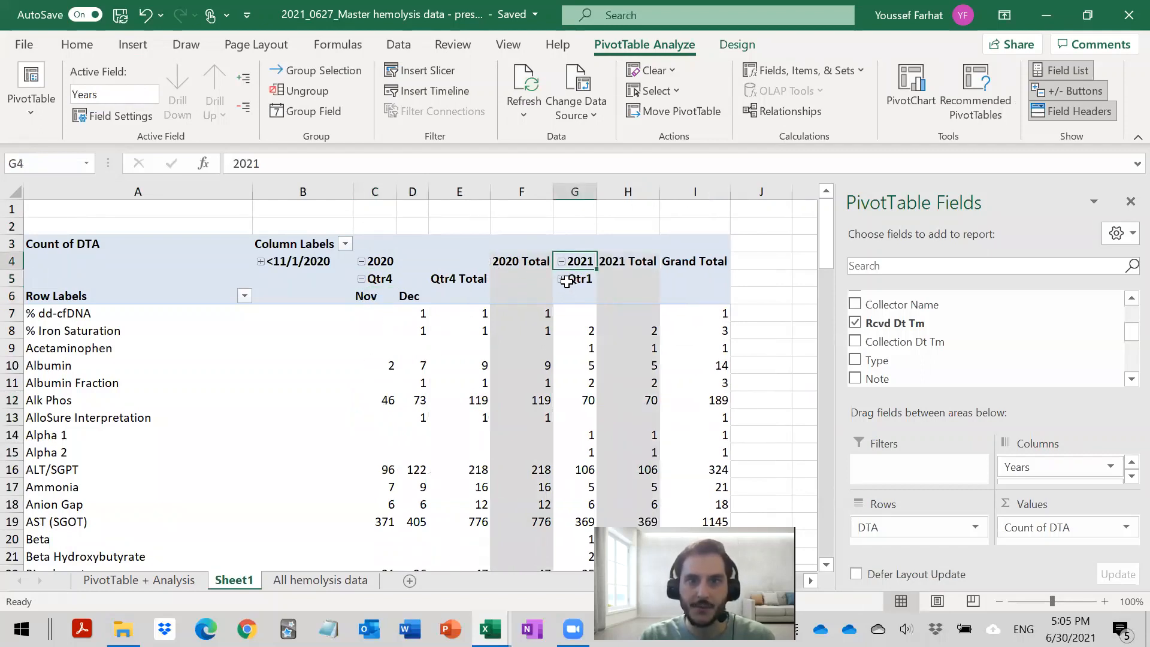
left_click(562, 280)
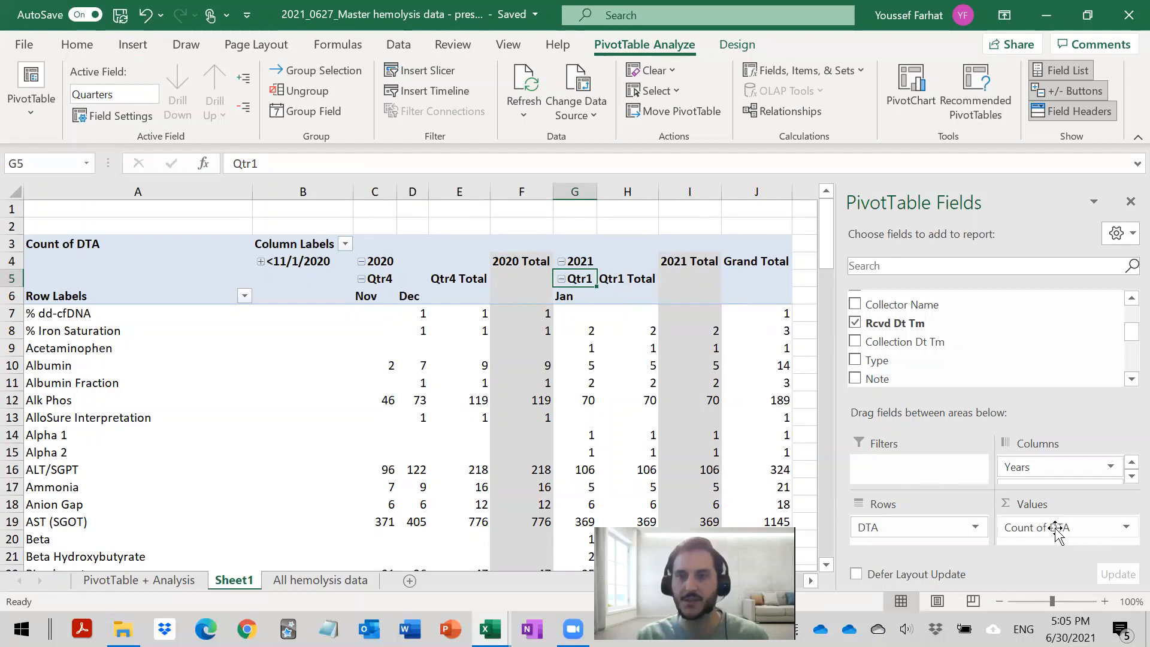
- Check the summary calculation options for the Count of DTA value field and leave them without making changes
left_click(1093, 532)
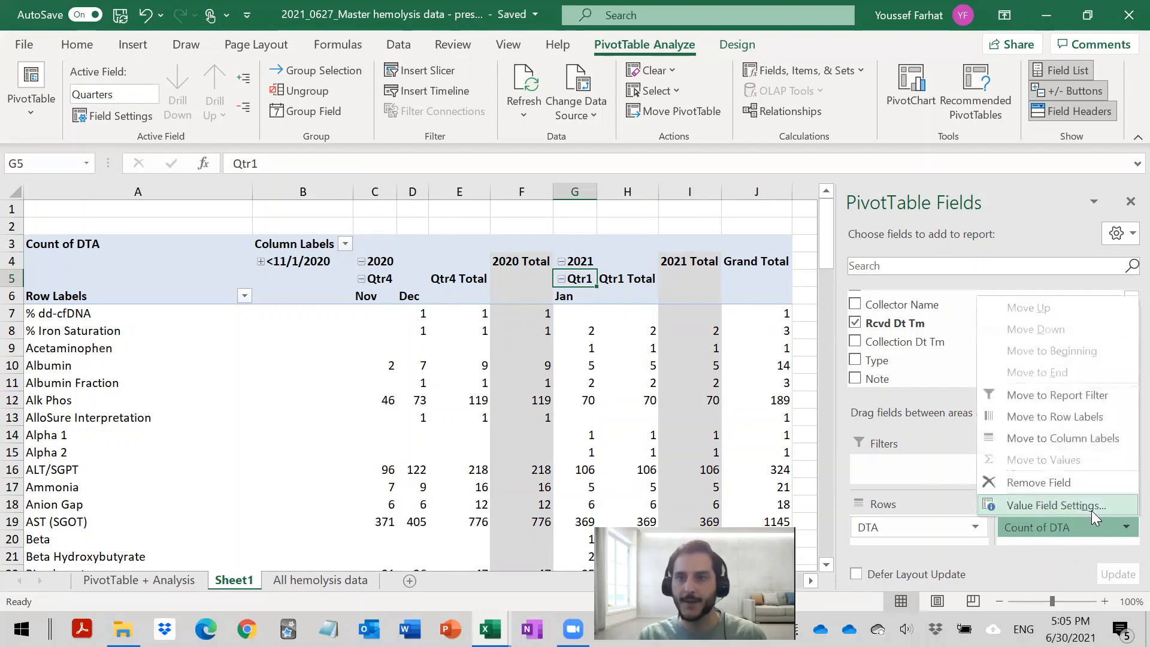
left_click(1084, 509)
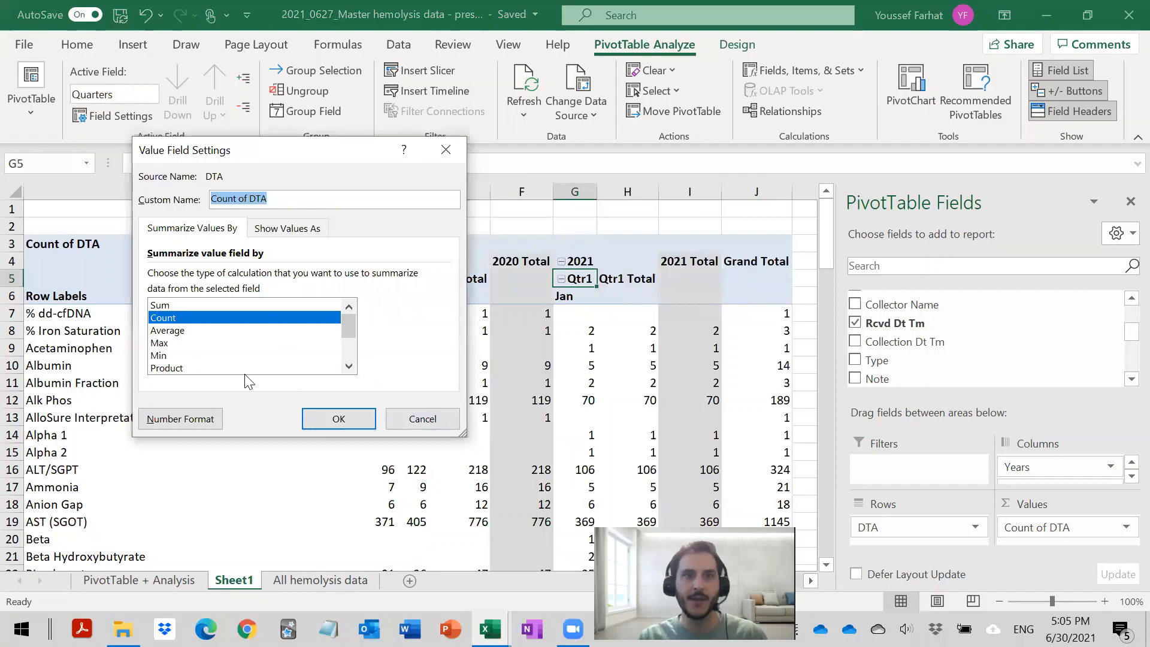
left_click(430, 416)
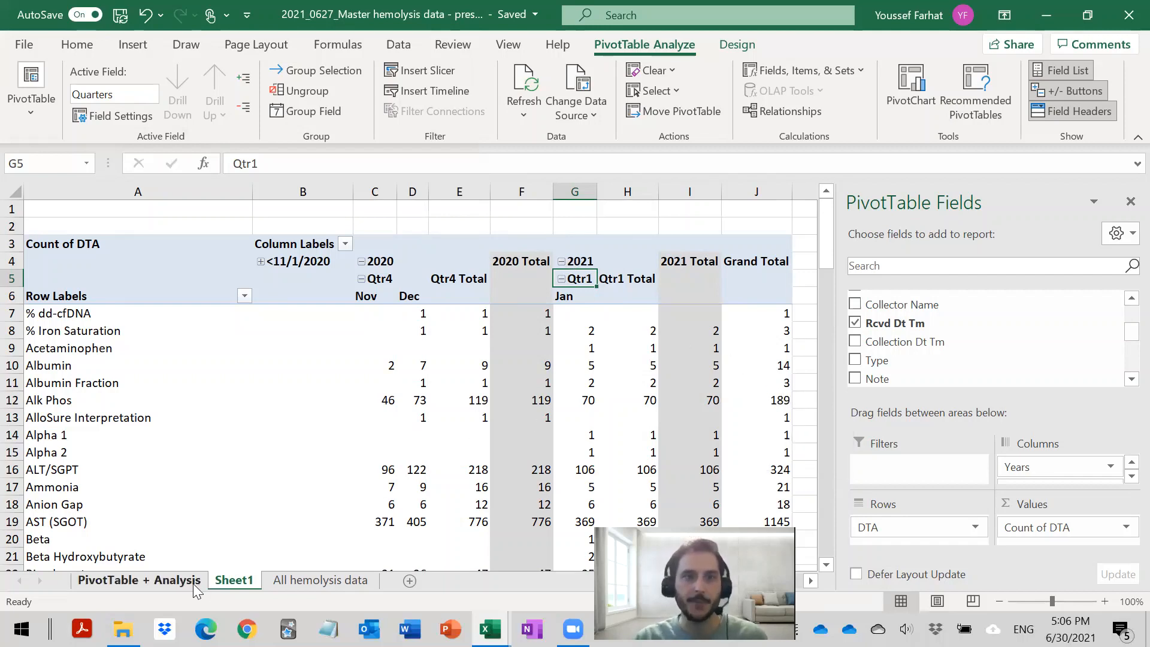
- Examine the existing monthly PivotTable below the chart on the PivotTable + Analysis sheet
left_click(154, 584)
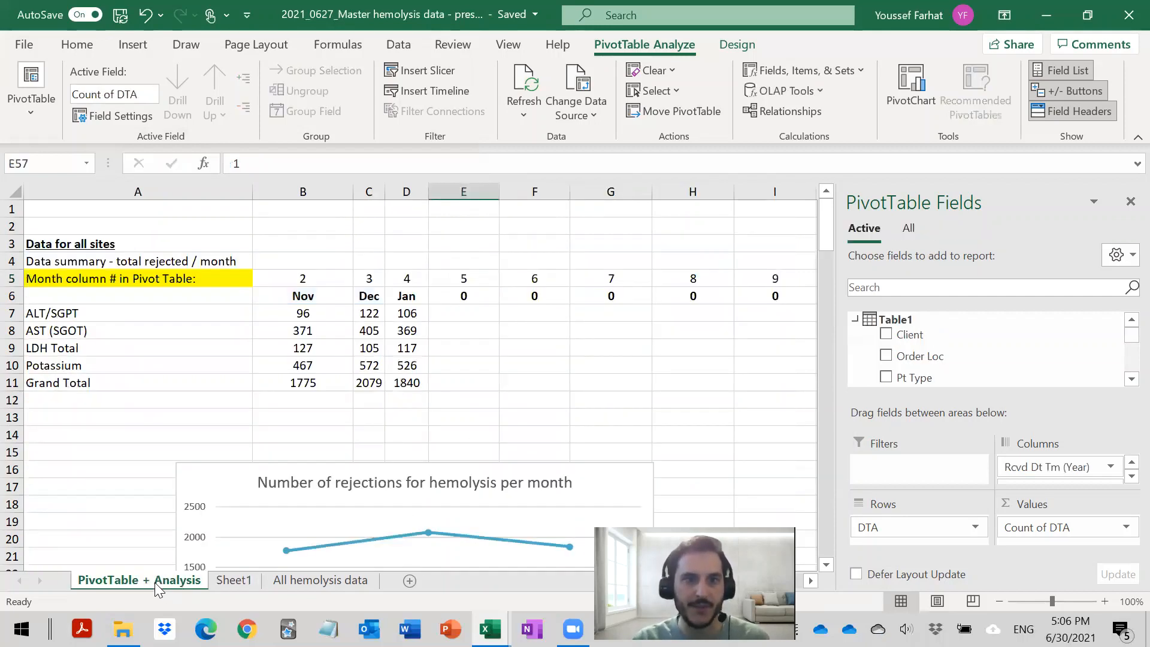
scroll(214, 470, "down", 10)
scroll(218, 461, "down", 7)
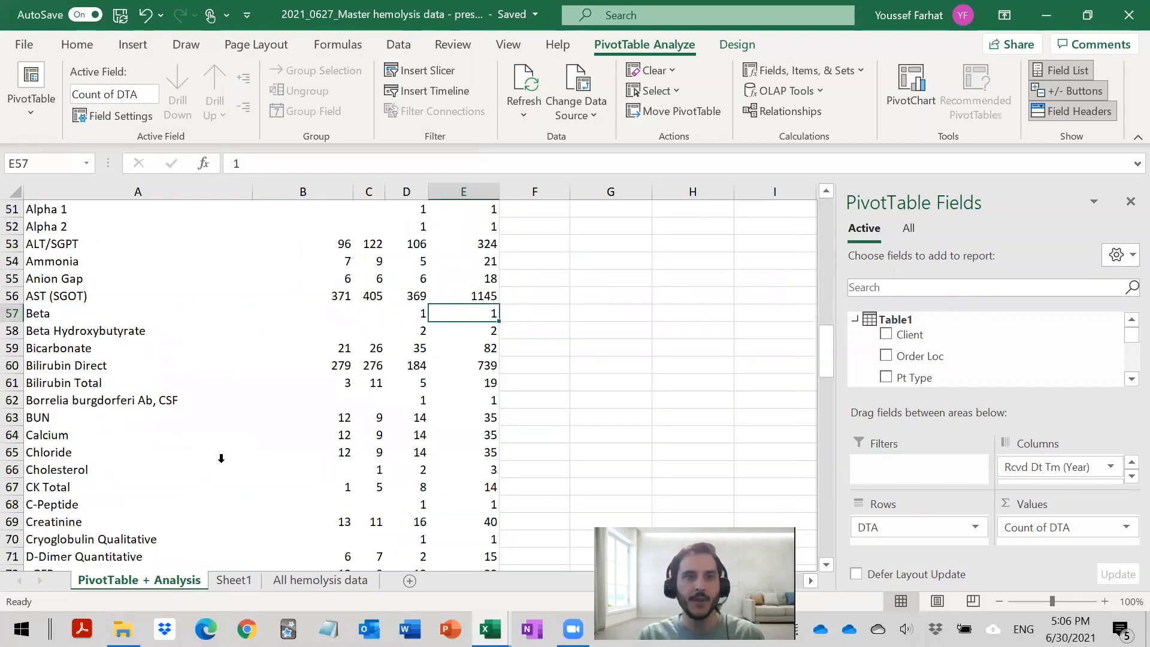
scroll(220, 458, "up", 3)
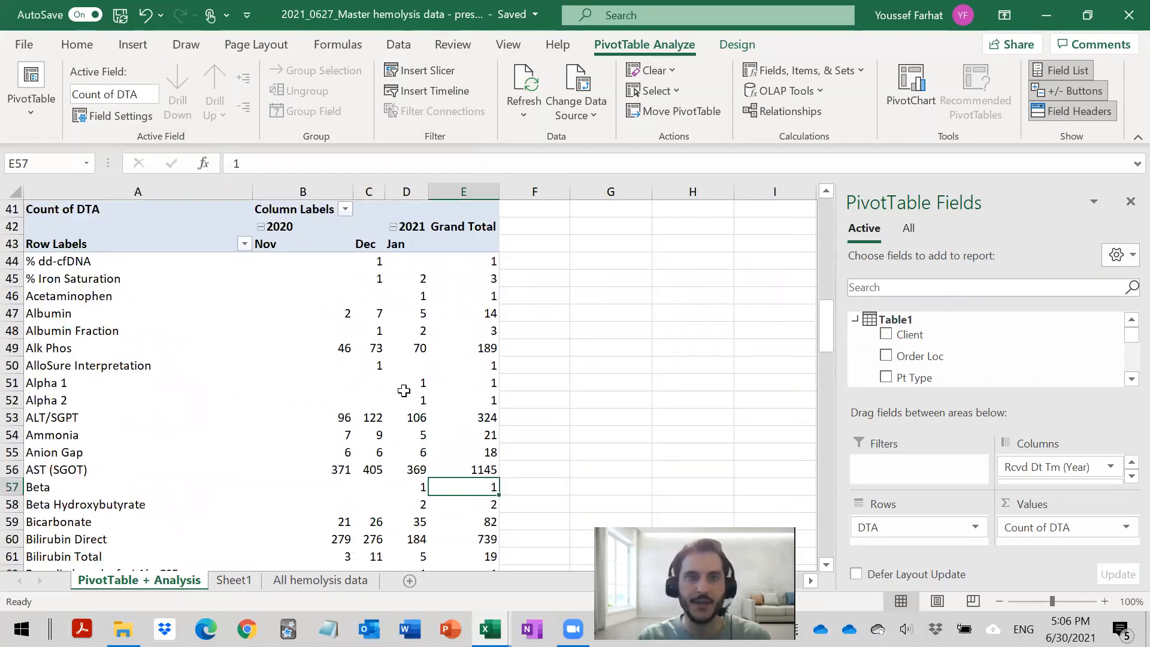
scroll(302, 425, "up", 5)
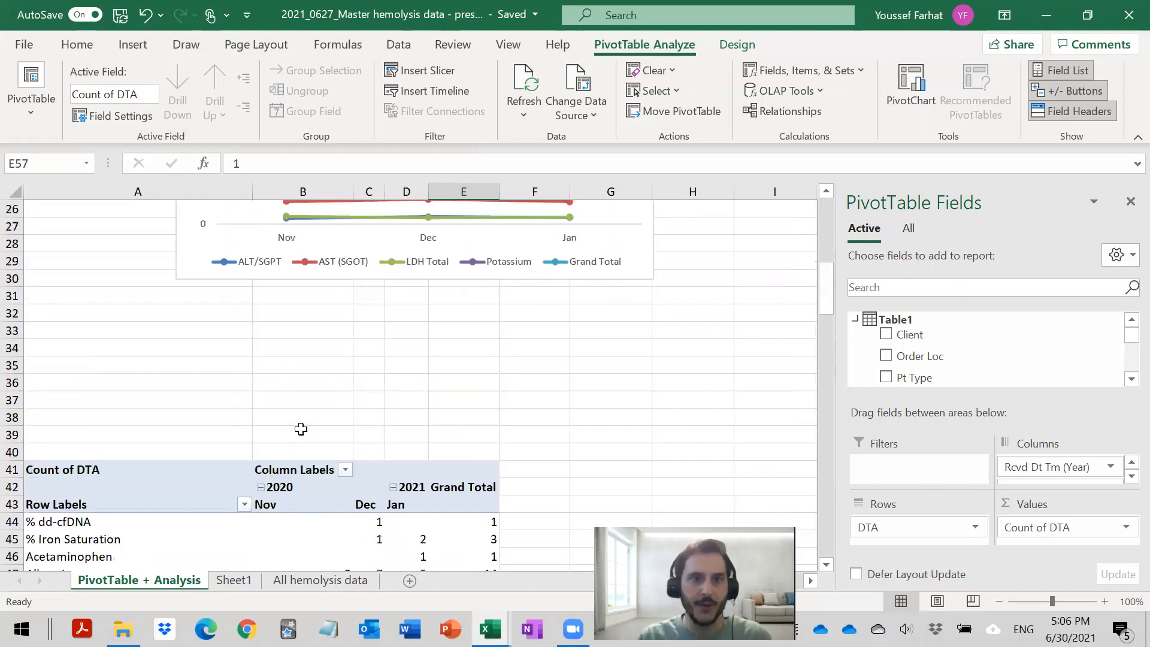
scroll(321, 507, "down", 5)
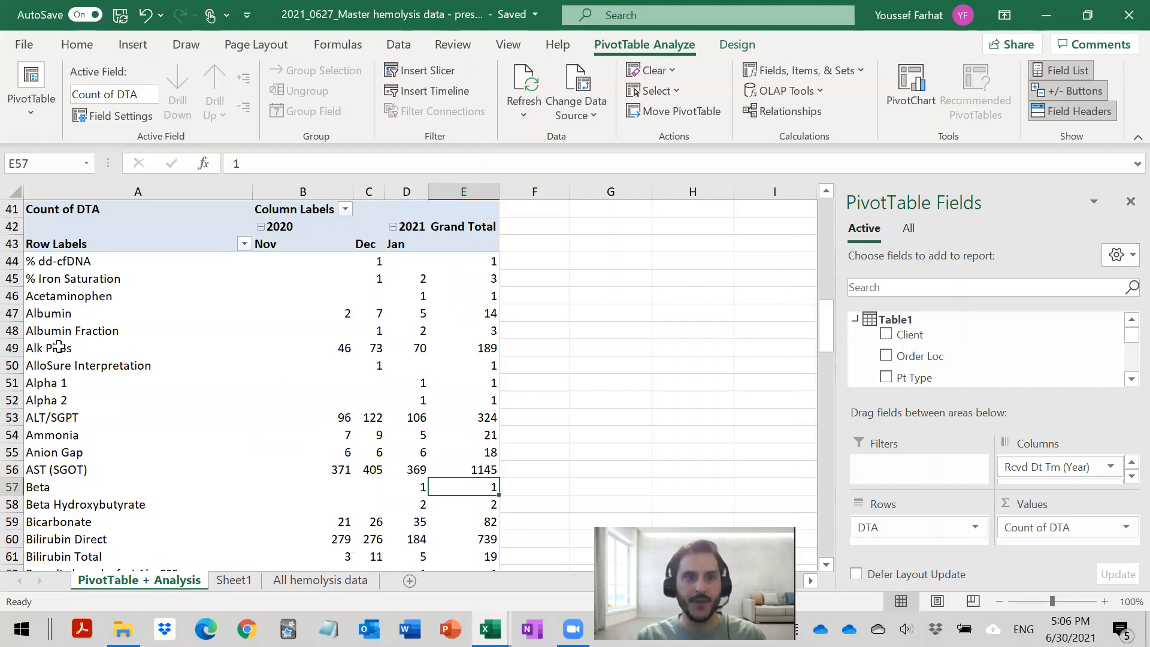
- Highlight the Alk Phos row of the PivotTable, and copy the AST (SGOT) row including its grand total
left_click_drag(58, 346, 483, 346)
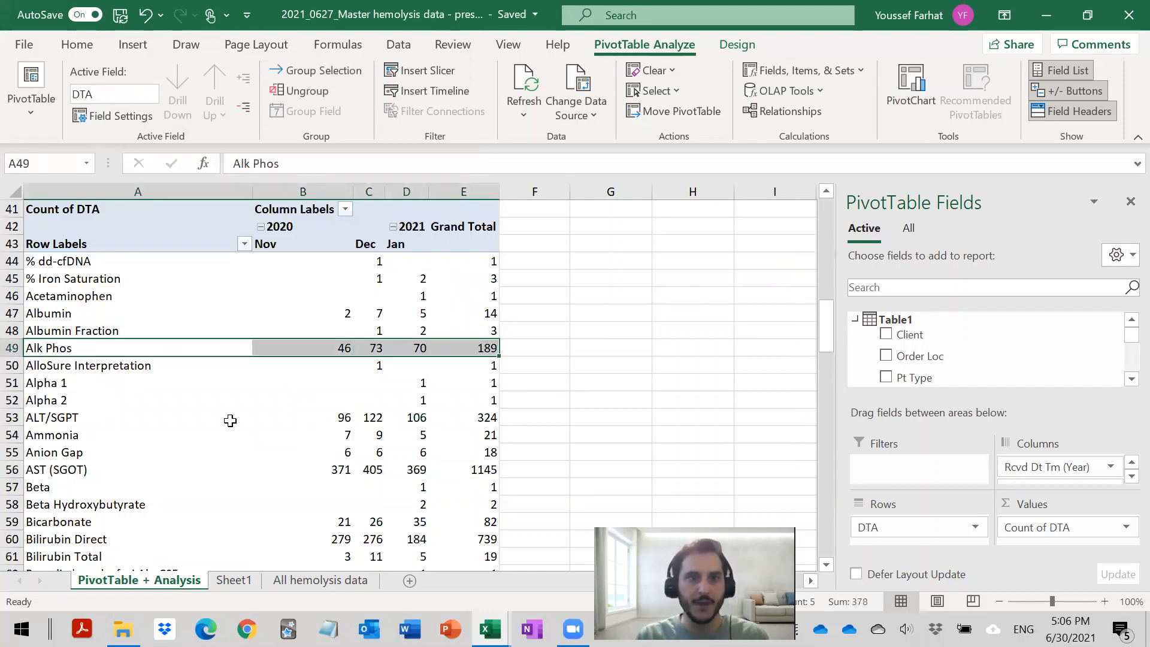
left_click_drag(100, 473, 486, 470)
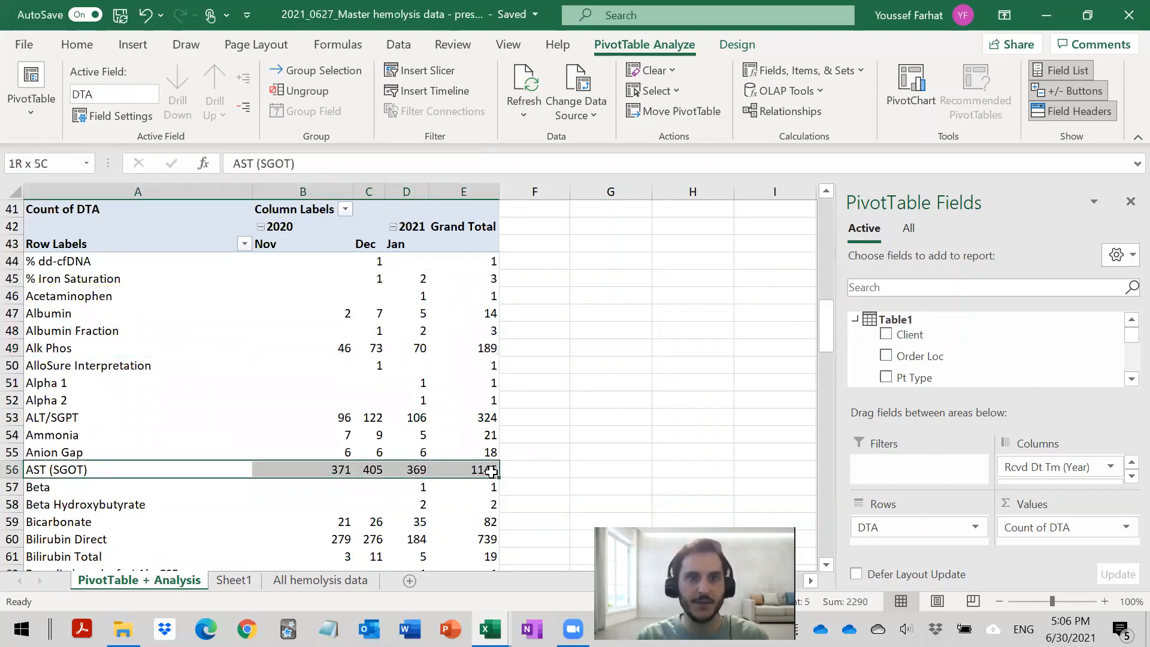
scroll(198, 440, "up", 3)
scroll(198, 442, "down", 3)
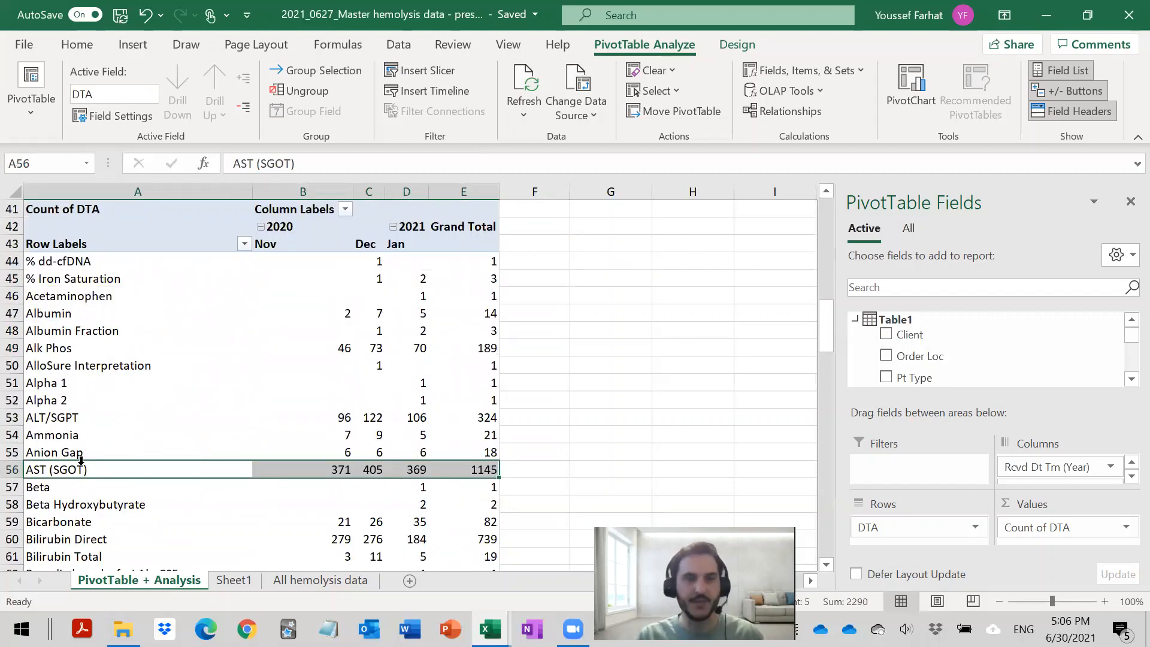
key("ctrl+c")
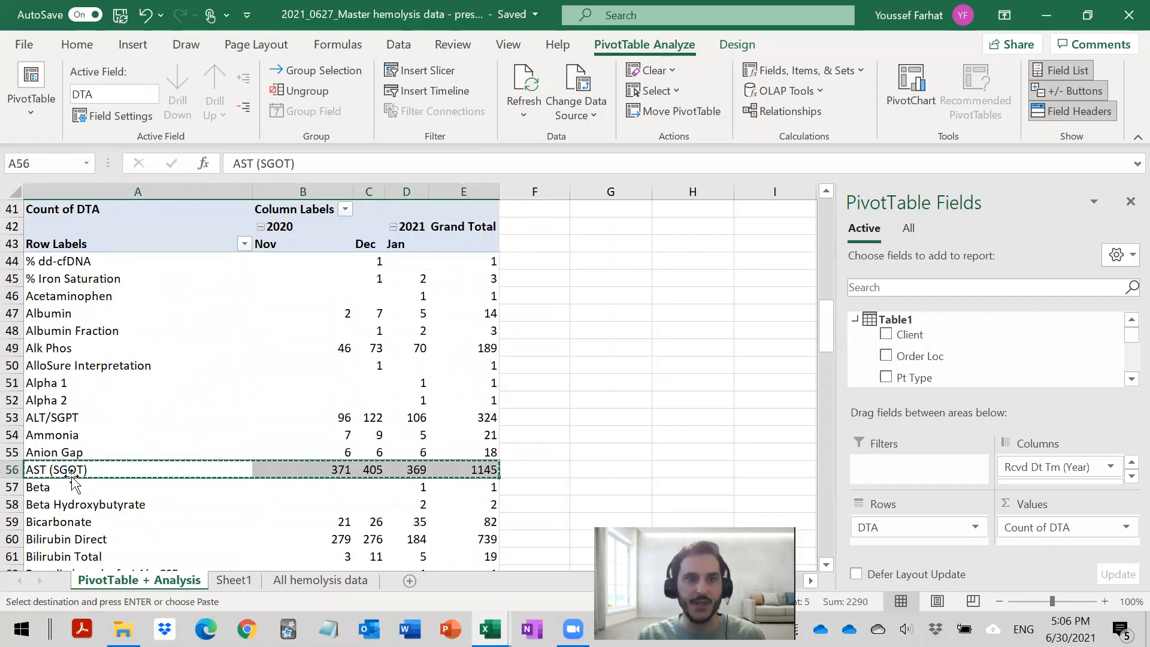
- Highlight the monthly summary from ALT/SGPT to Grand Total and examine the hemolysis rejections chart beneath it
scroll(72, 479, "up", 13)
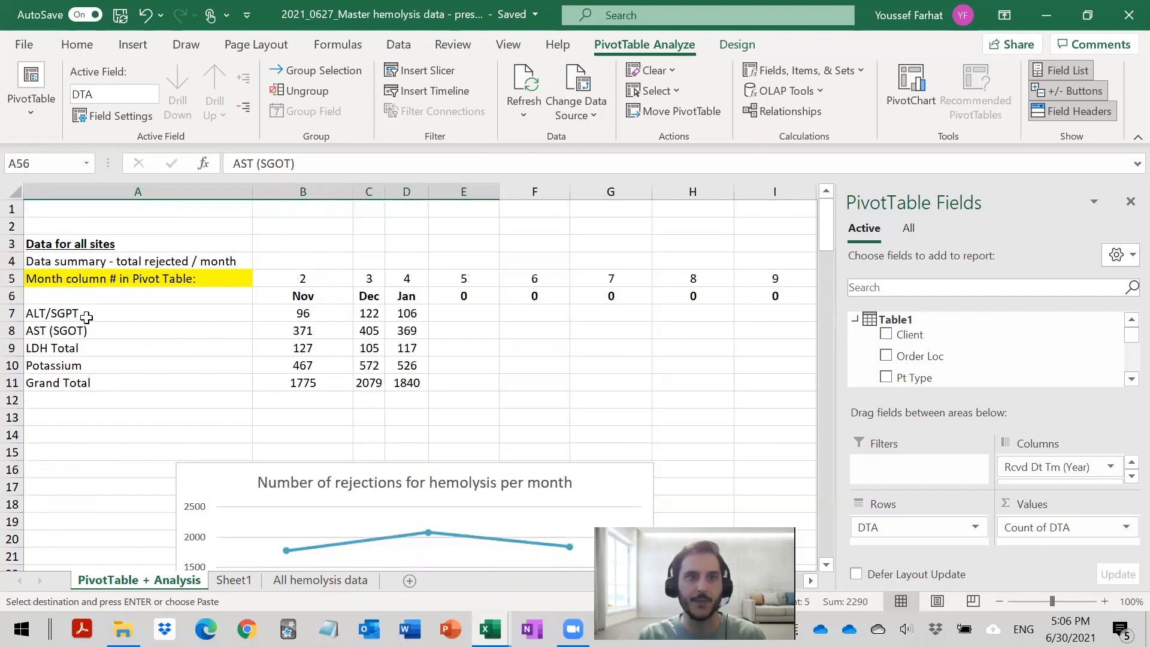
left_click(87, 317)
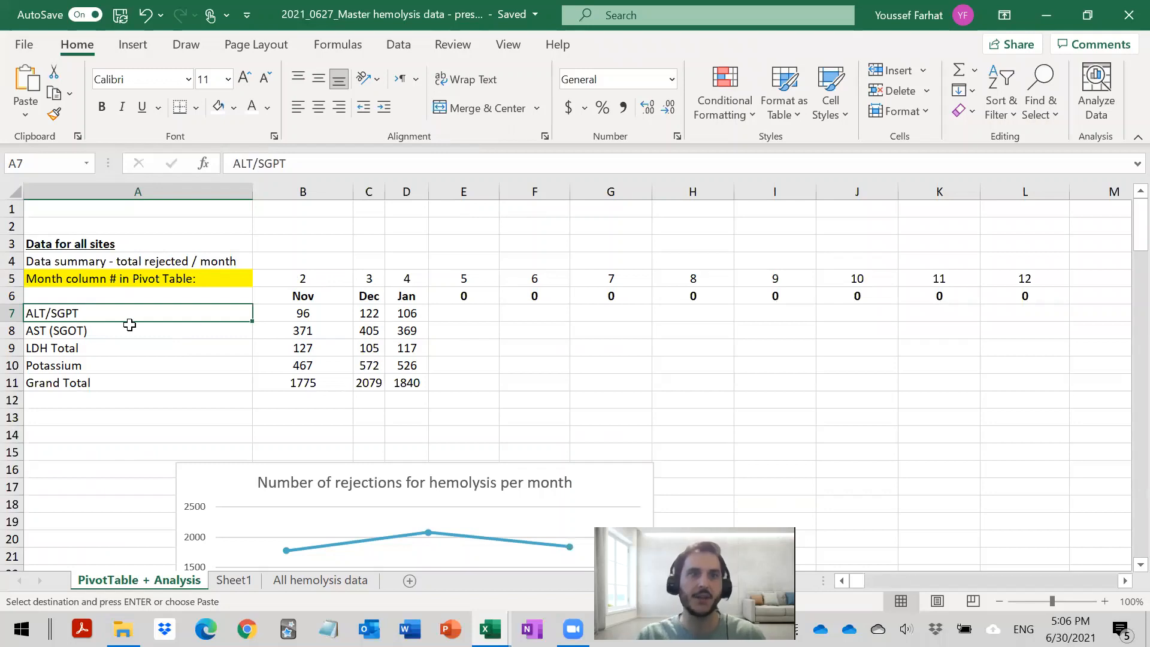
scroll(123, 318, "down", 2)
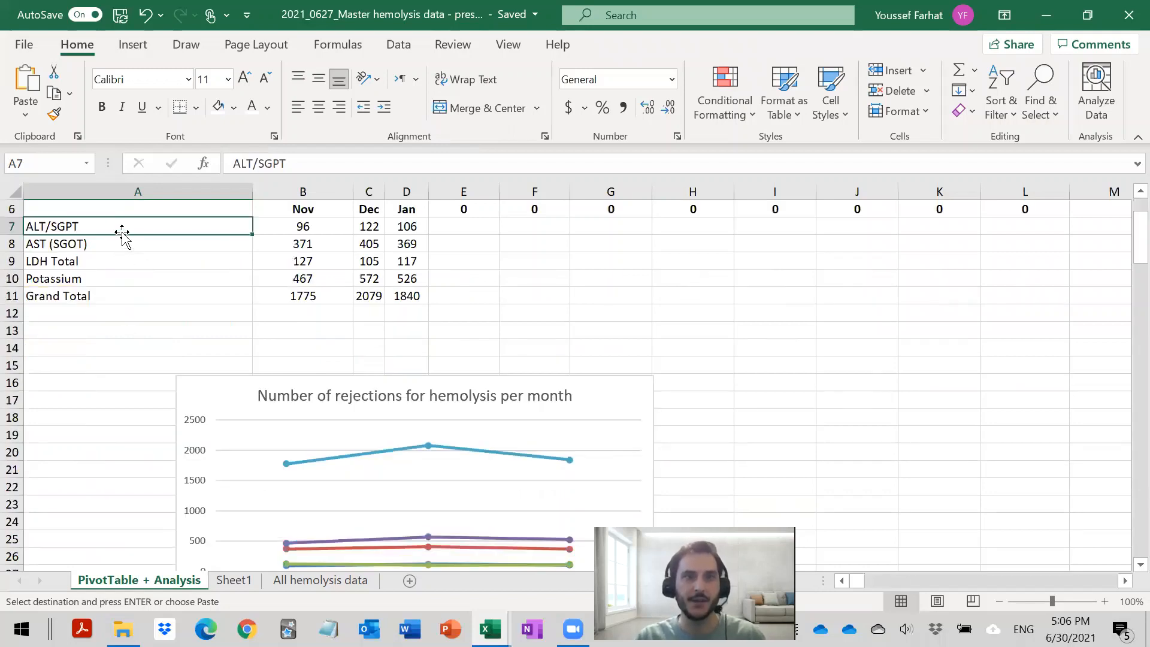
left_click_drag(120, 231, 407, 298)
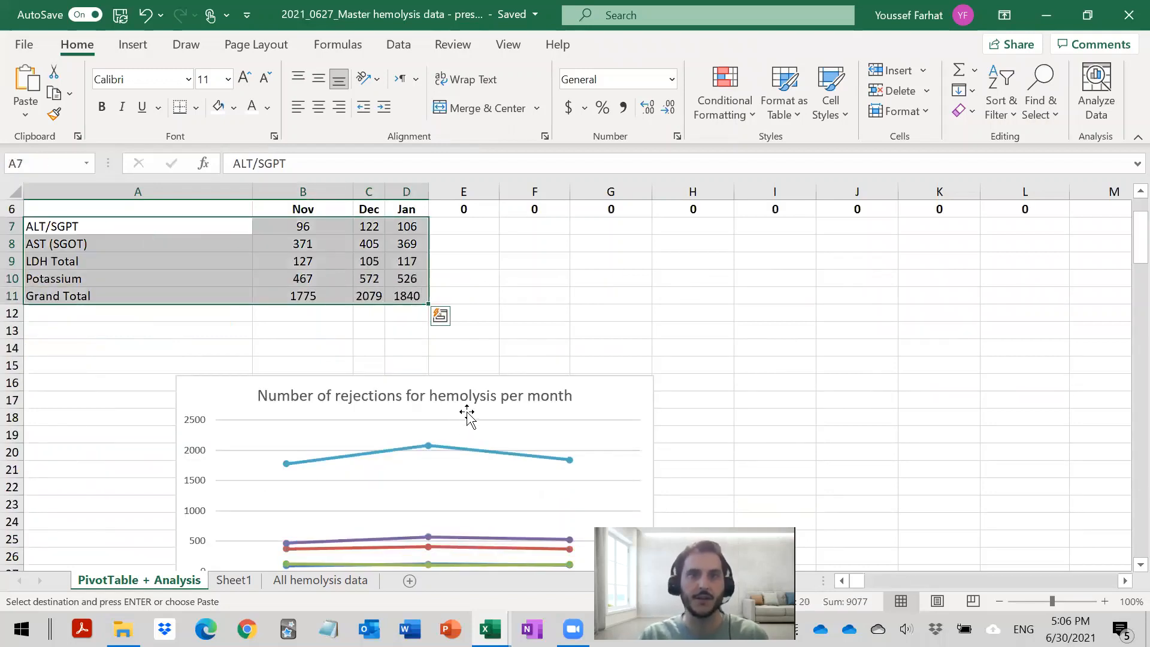
scroll(523, 431, "down", 3)
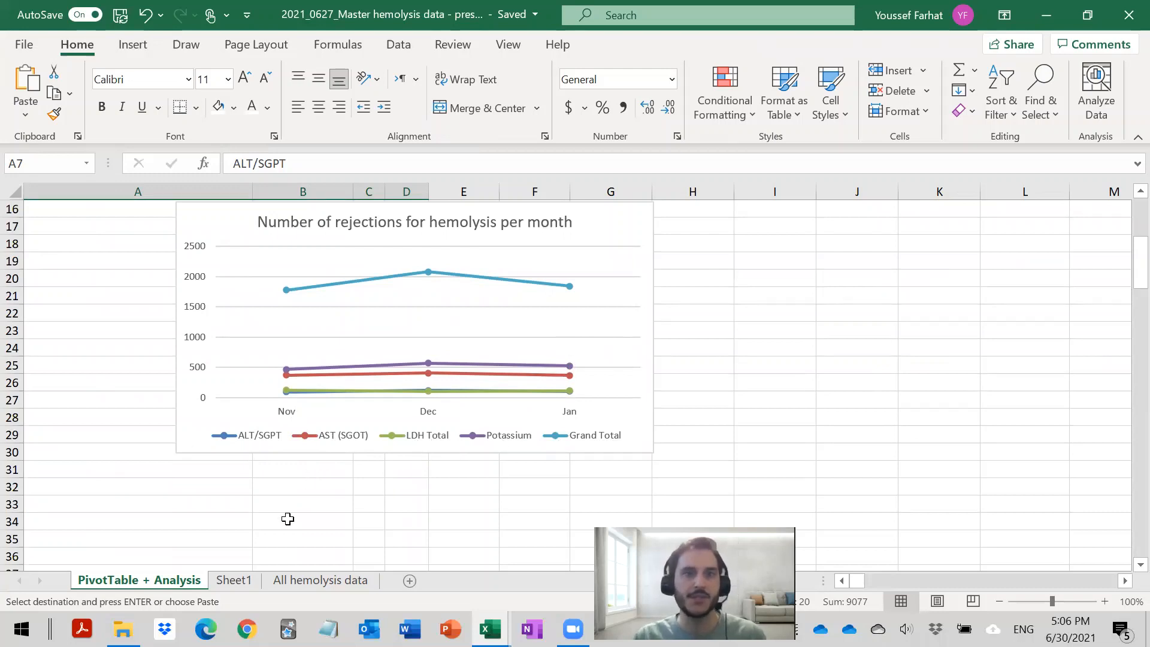
left_click(198, 526)
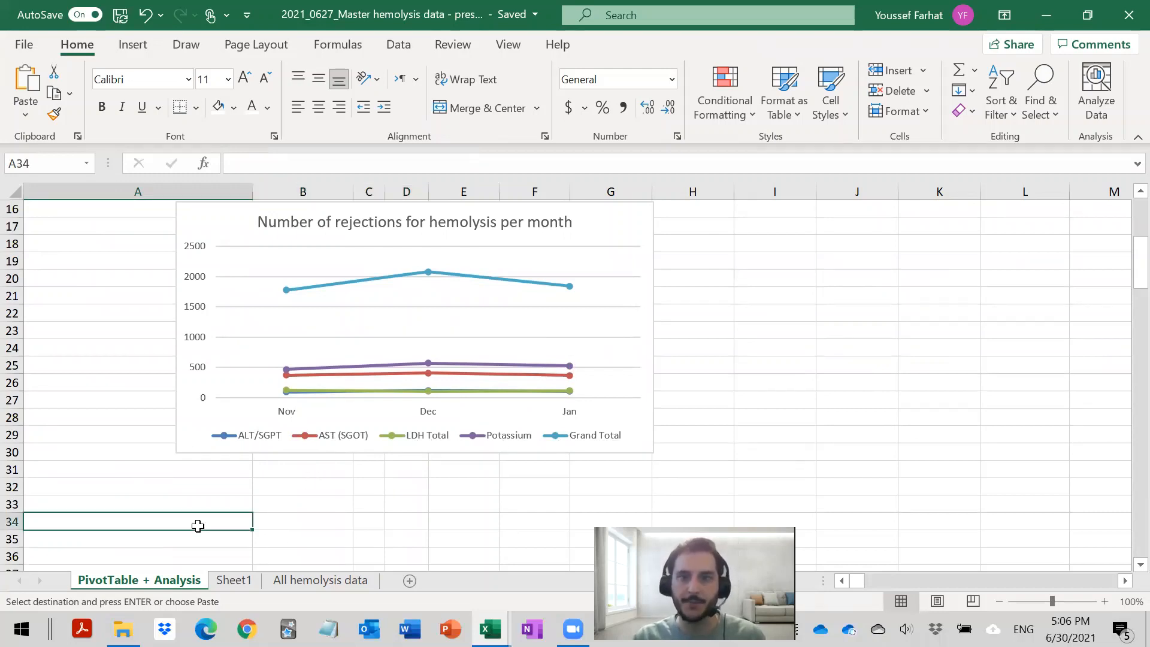
- Look at the source records on the All hemolysis data sheet and return to the PivotTable + Analysis sheet
scroll(197, 526, "up", 2)
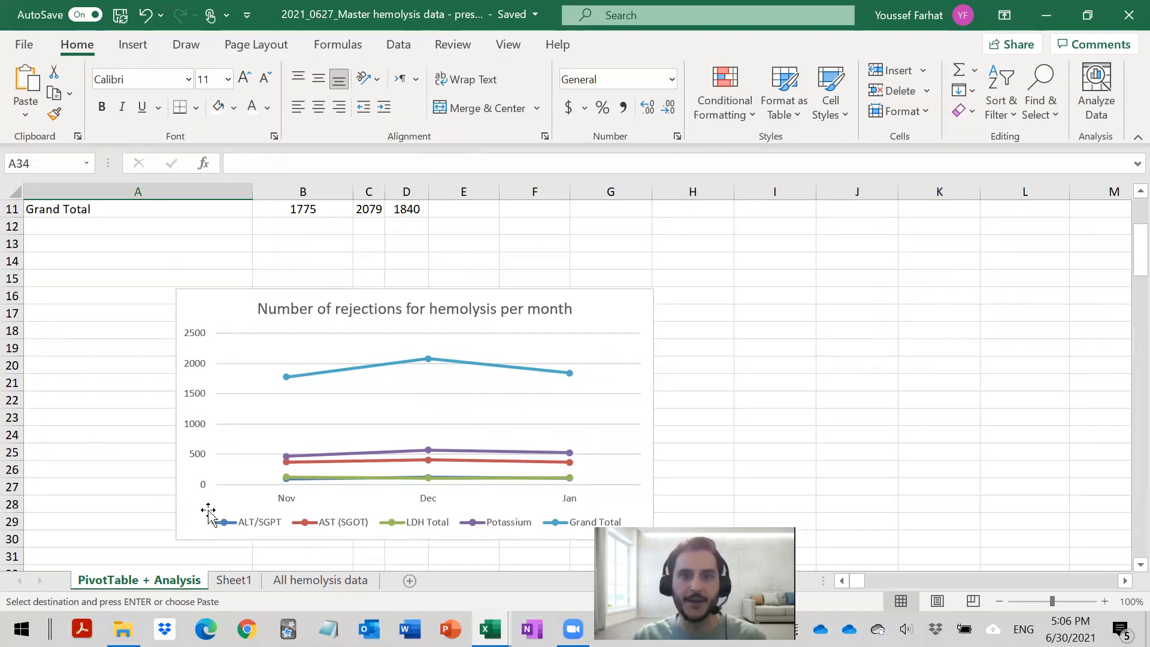
scroll(208, 509, "up", 4)
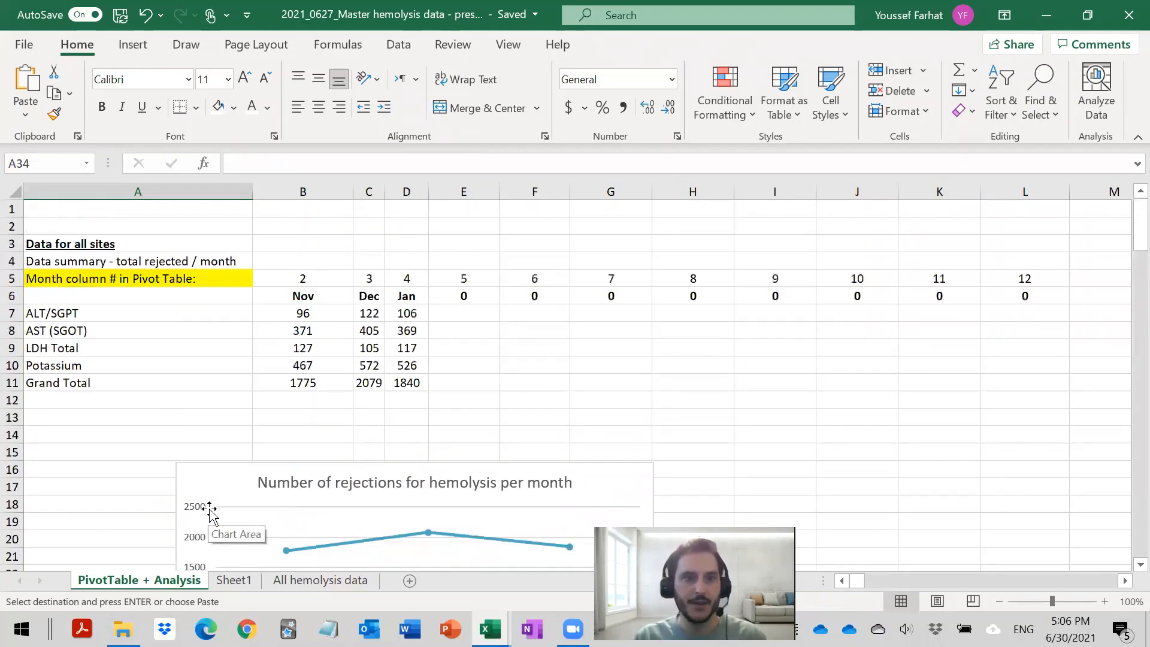
left_click(312, 582)
left_click(283, 313)
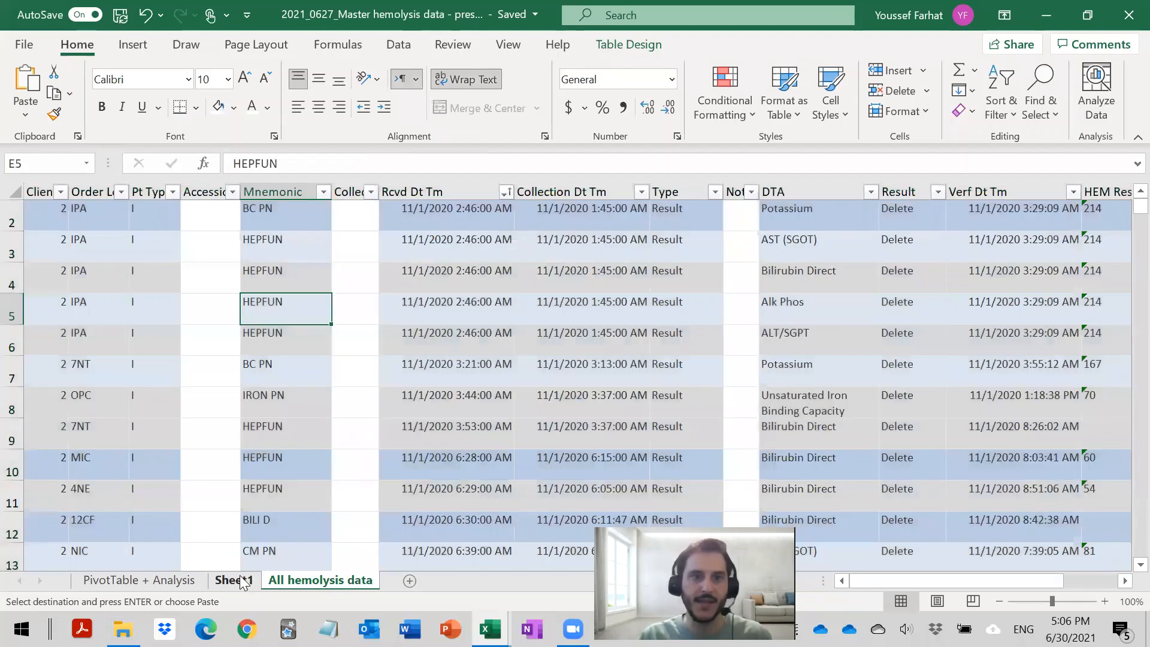
left_click(153, 580)
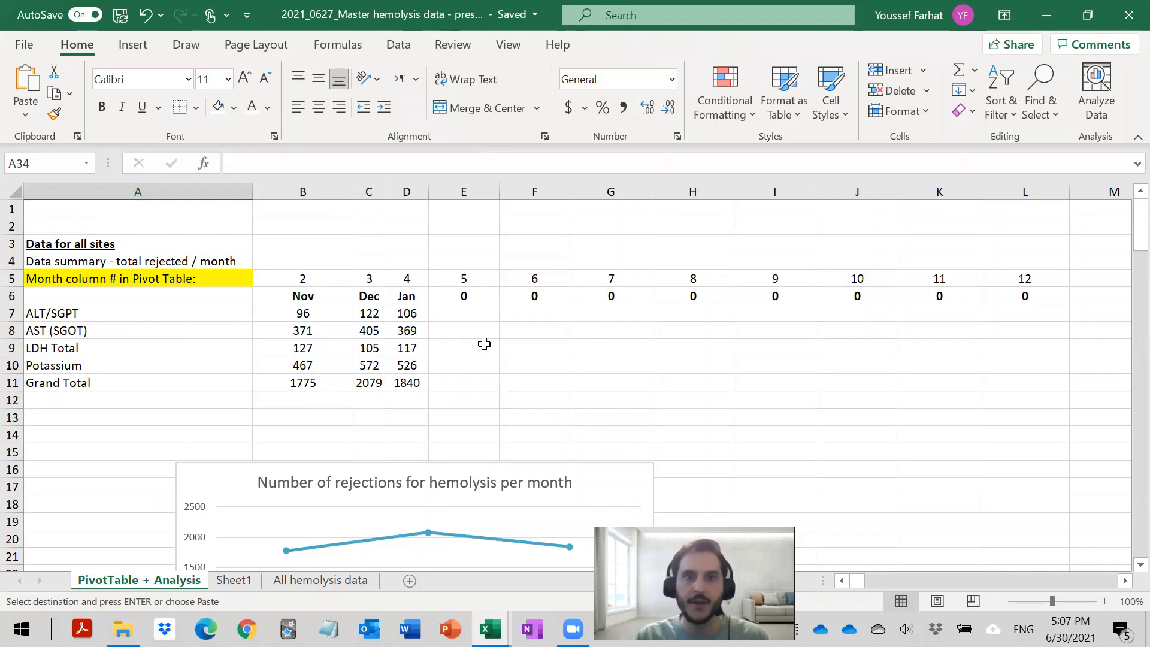
- Review the PivotTable's DTA rows below the chart and select the summary's November AST (SGOT) cell to inspect its VLOOKUP formula
scroll(485, 344, "down", 2)
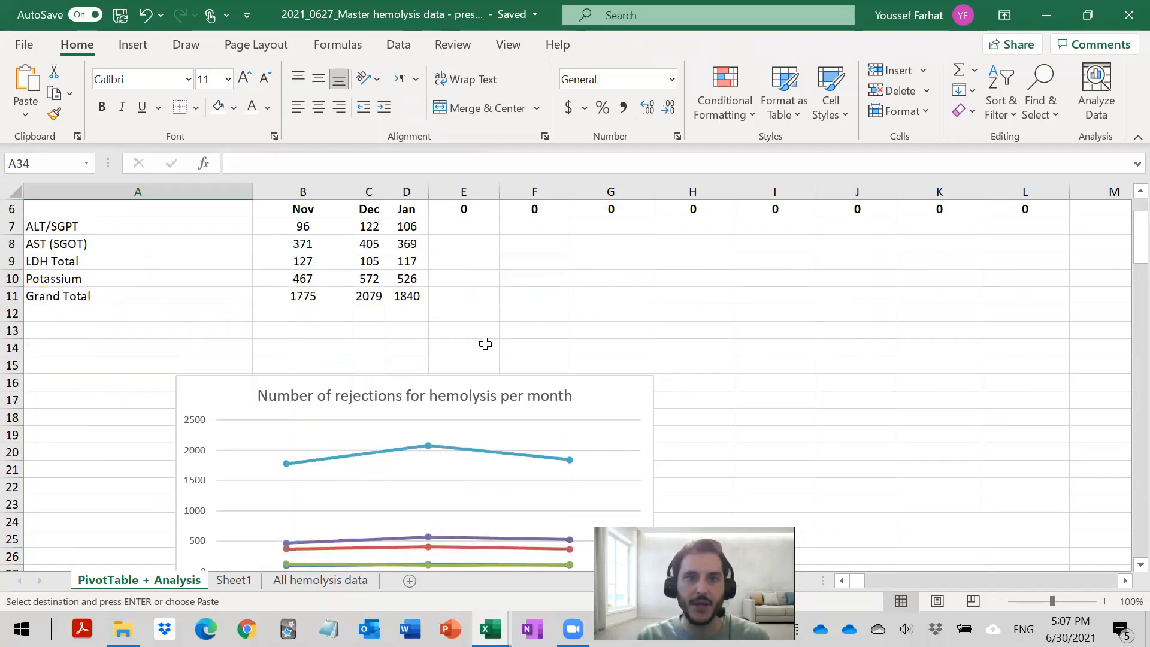
scroll(485, 344, "down", 13)
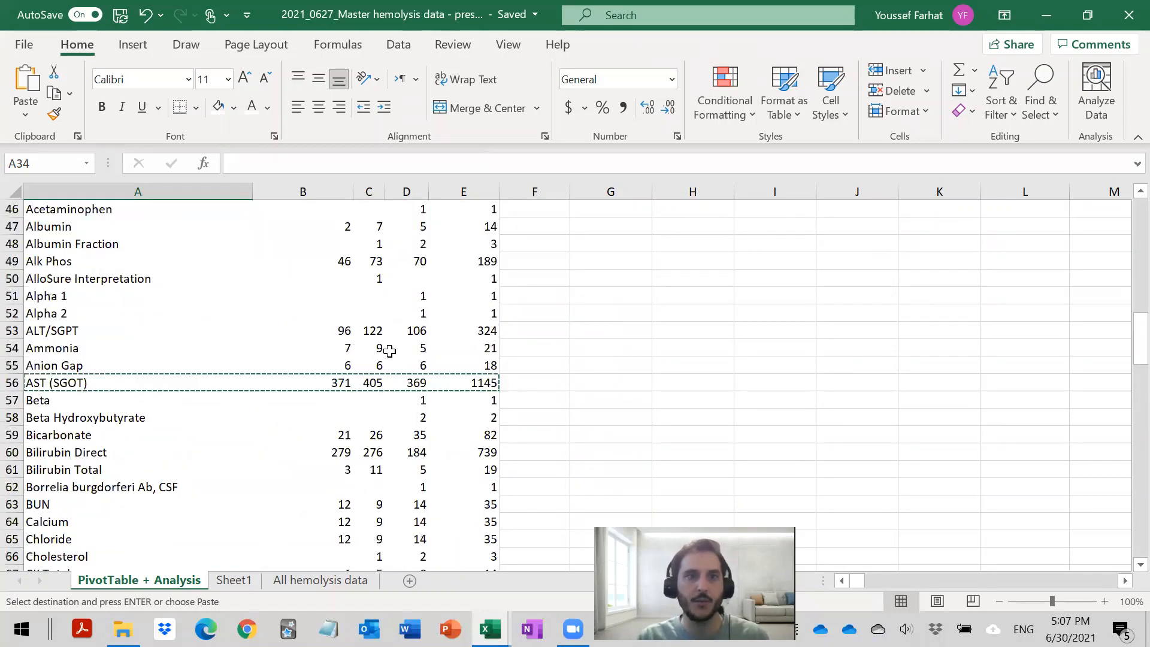
scroll(389, 350, "up", 2)
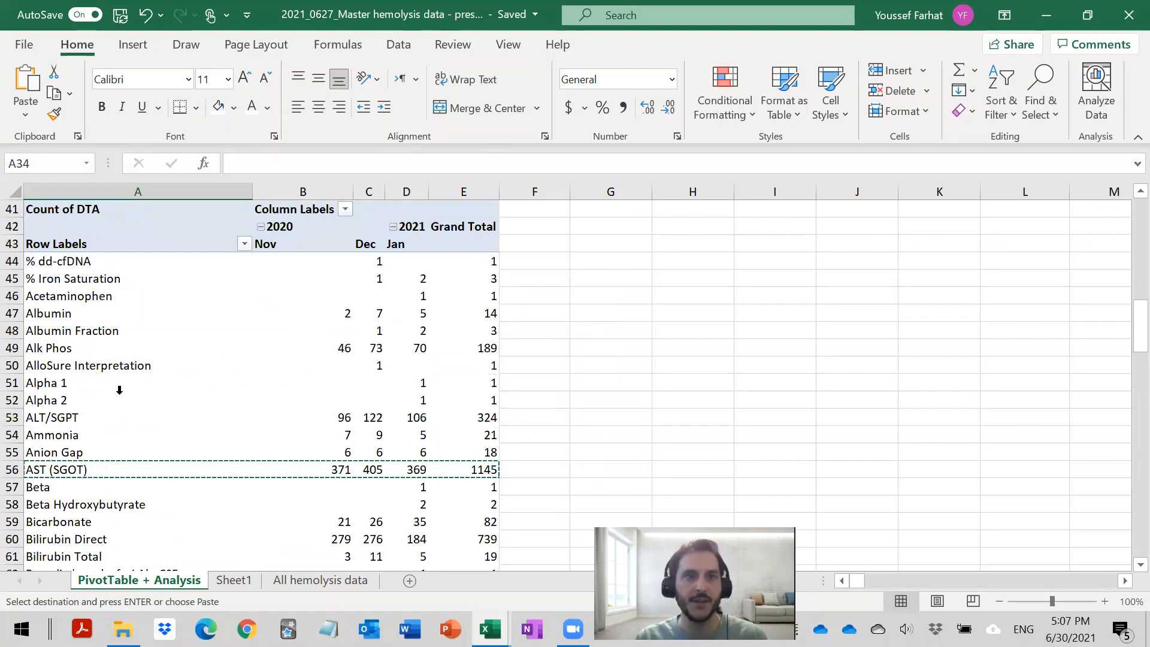
scroll(85, 453, "down", 5)
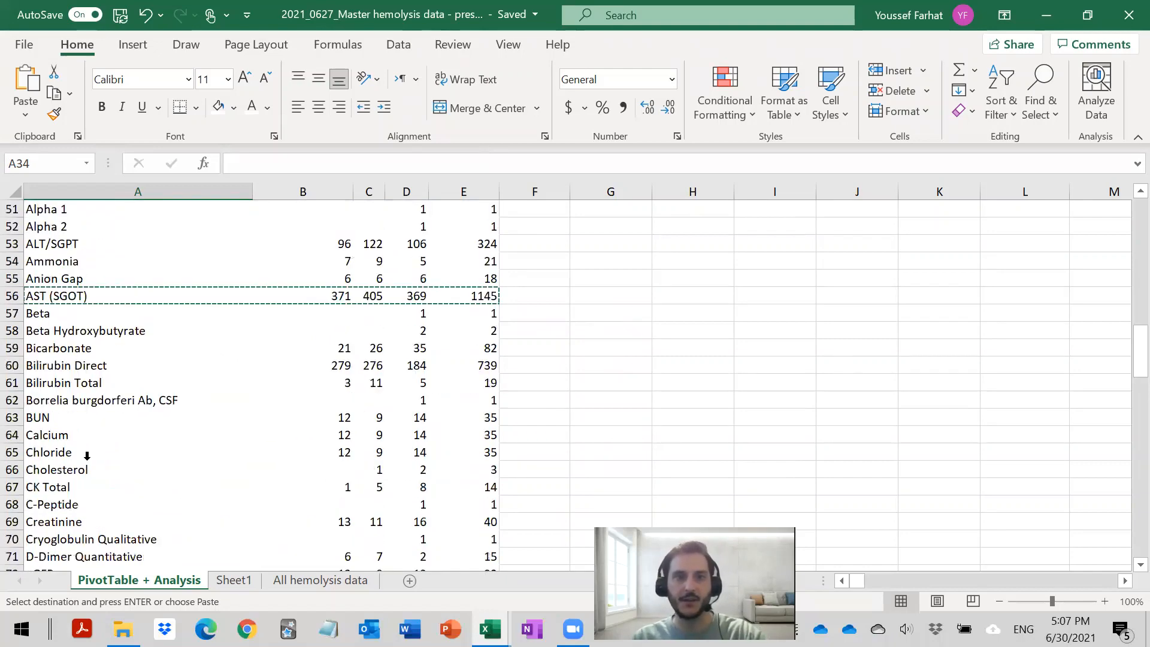
scroll(116, 370, "up", 3)
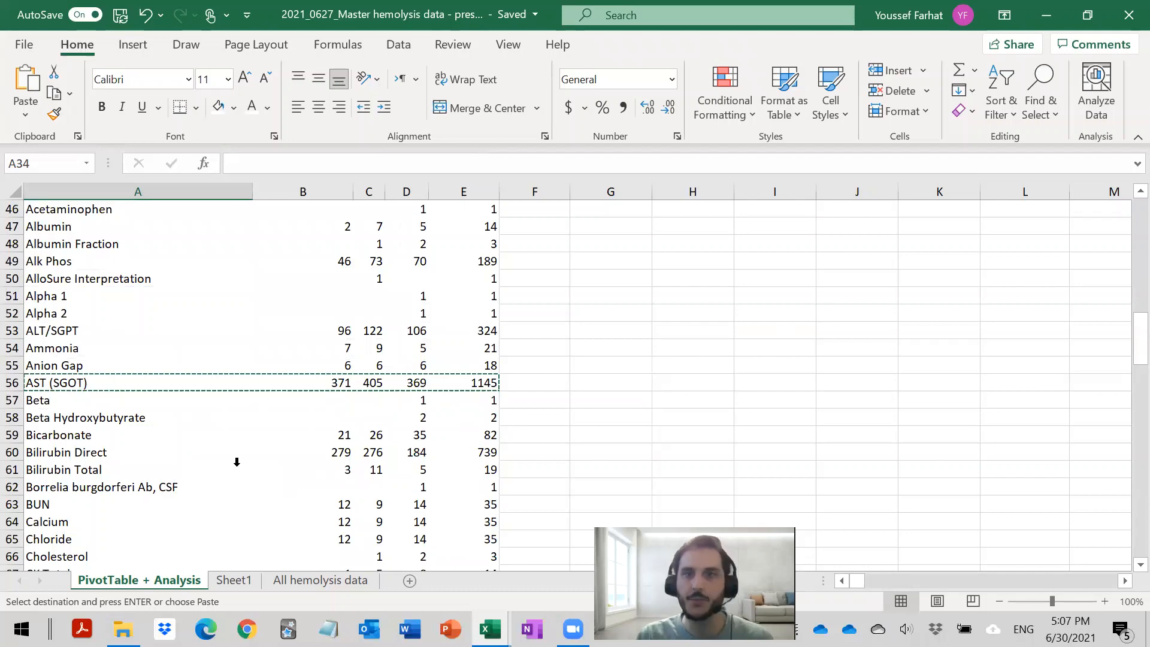
scroll(237, 458, "up", 3)
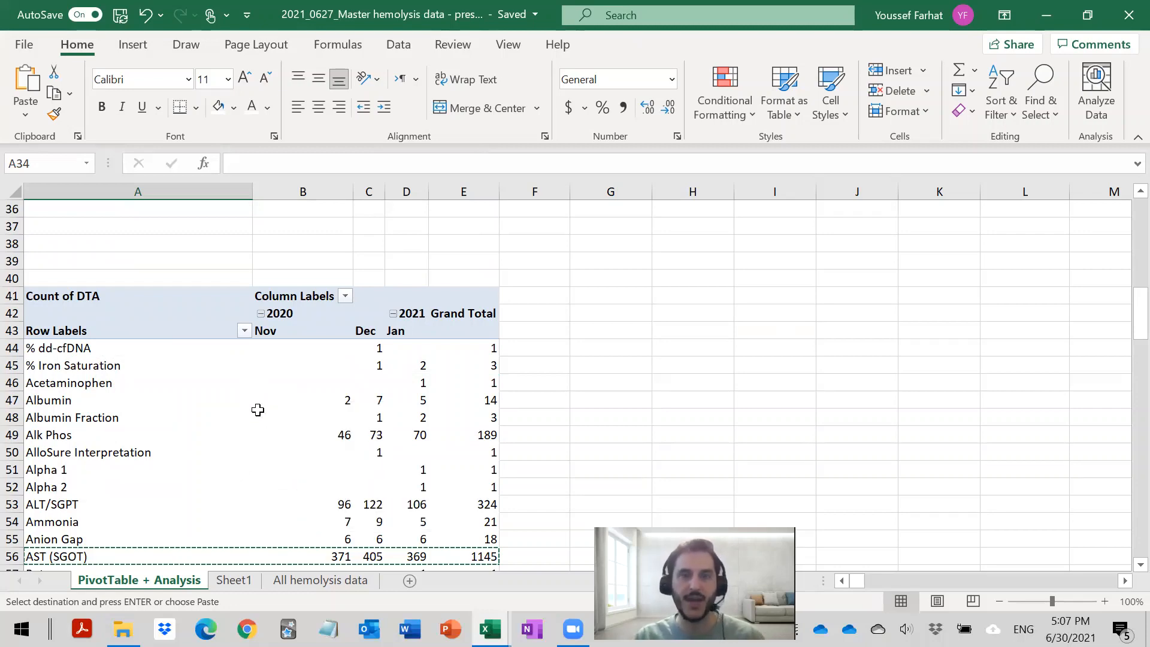
scroll(241, 427, "up", 5)
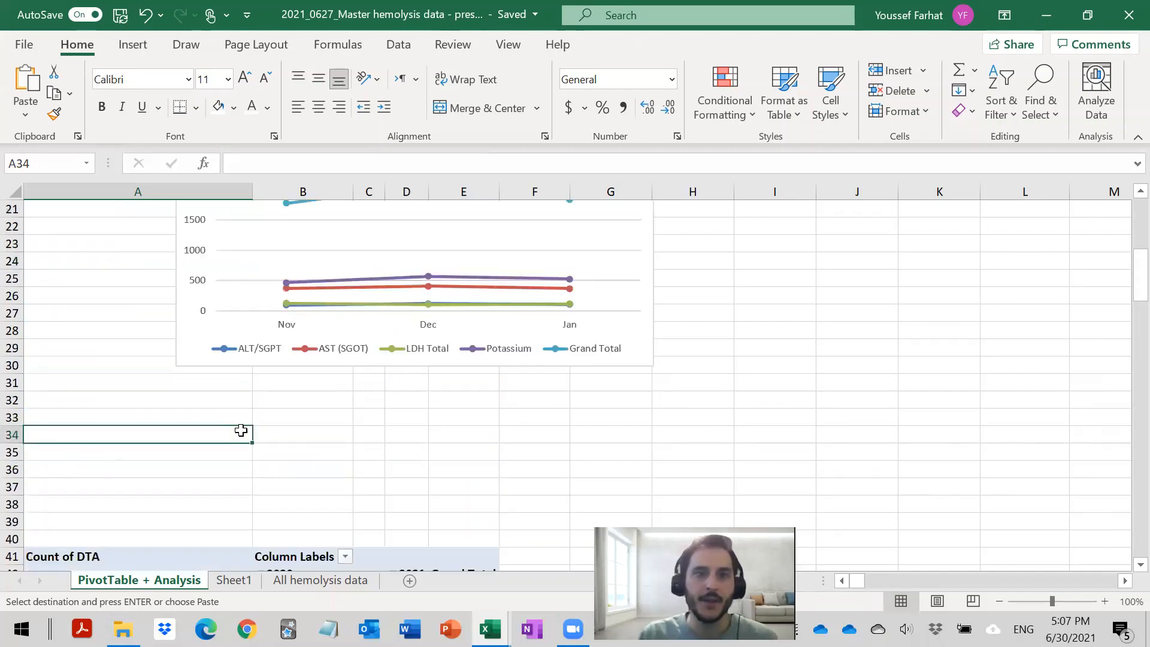
scroll(242, 430, "down", 5)
scroll(242, 430, "up", 12)
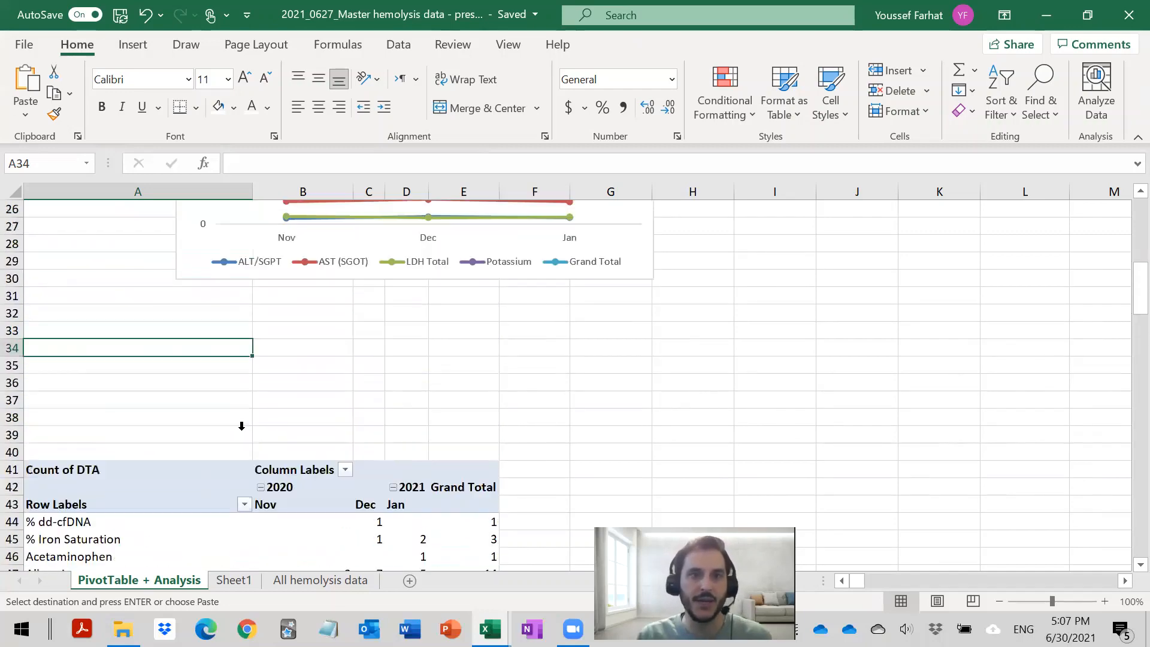
left_click(308, 330)
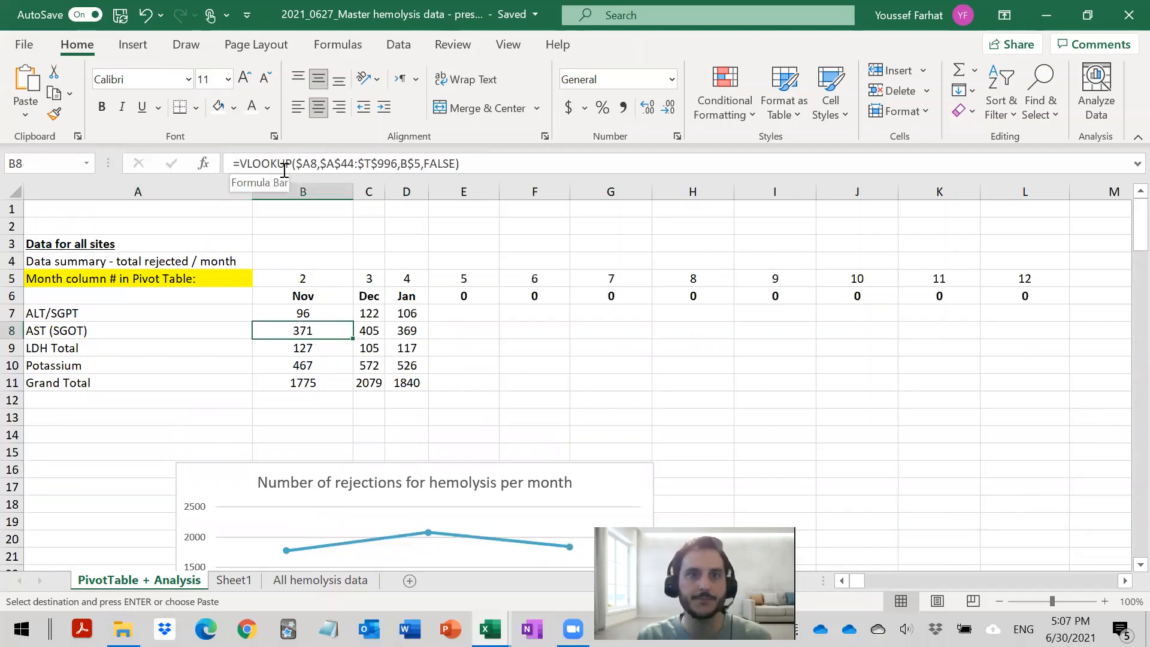
- Examine the table_array argument of the VLOOKUP formula in cell B8 and the PivotTable rows it refers to
left_click(329, 165)
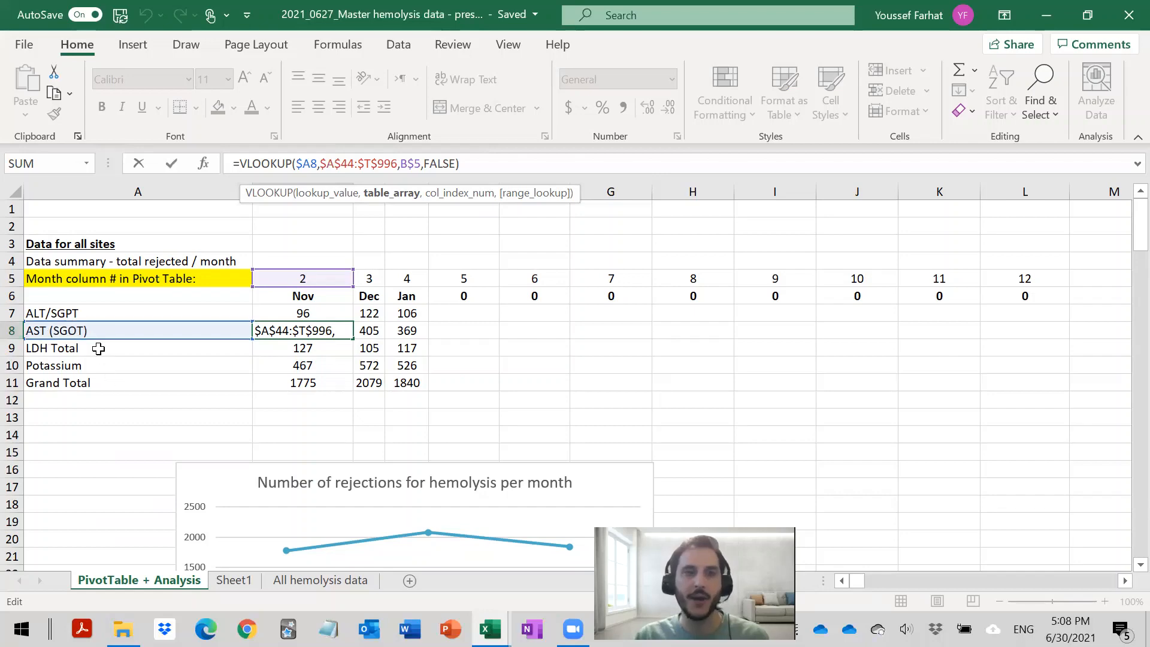
key("Escape")
scroll(111, 378, "down", 13)
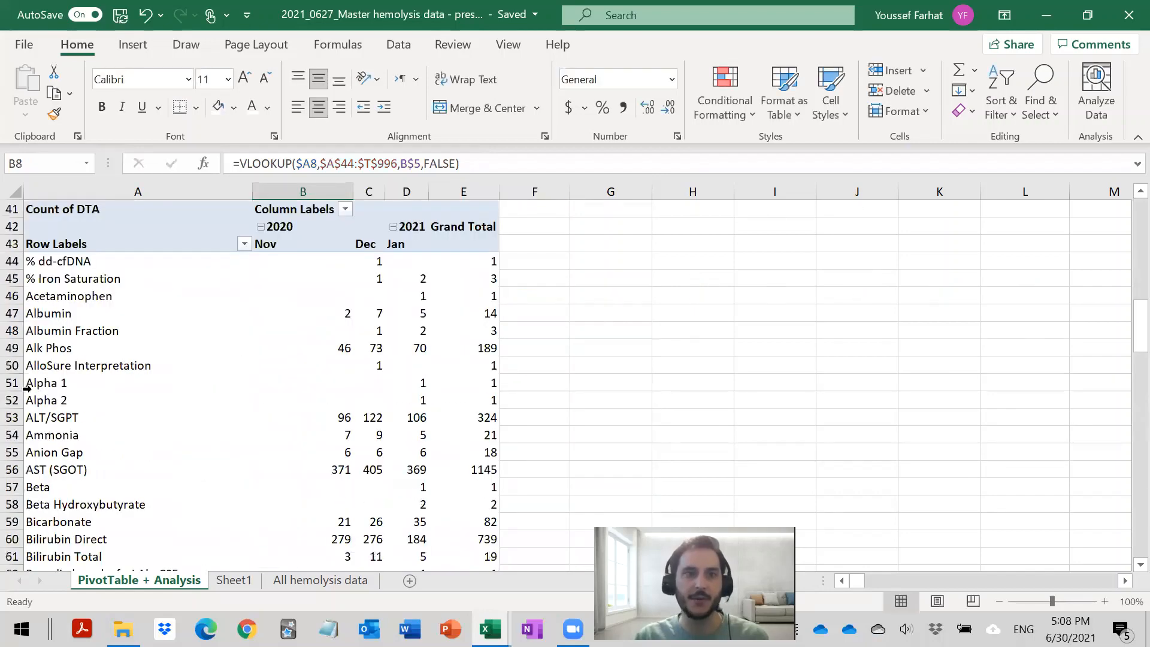
scroll(196, 274, "up", 12)
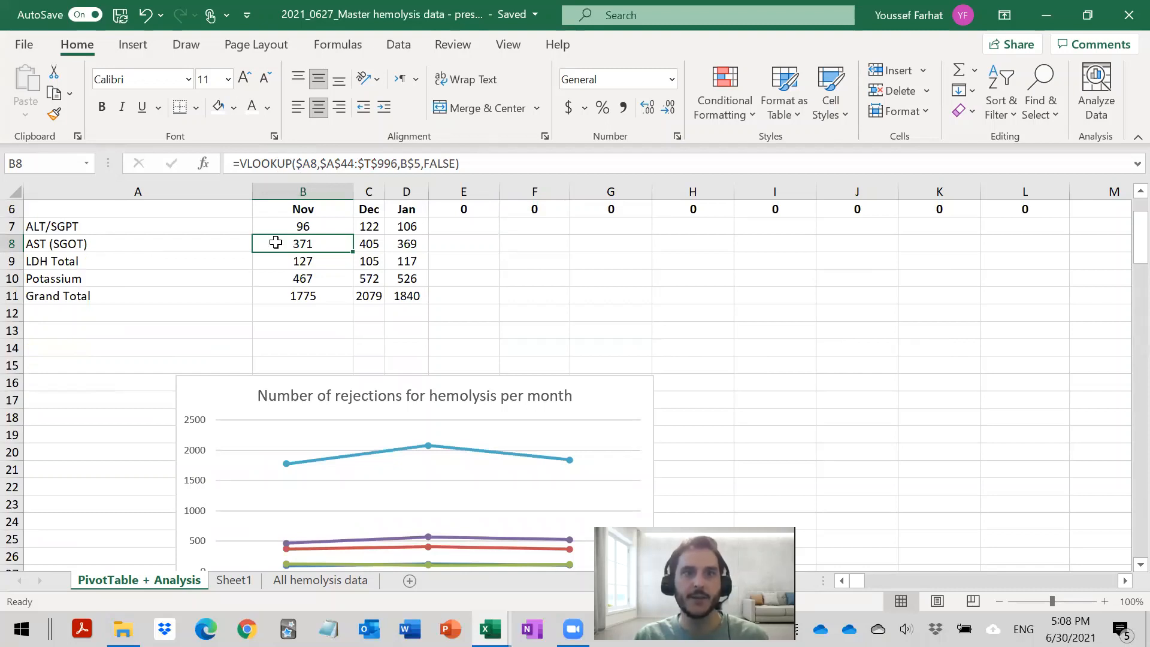
- Highlight the PivotTable's AST (SGOT) label with its November count, and reselect the matching summary cell B8
scroll(269, 378, "down", 13)
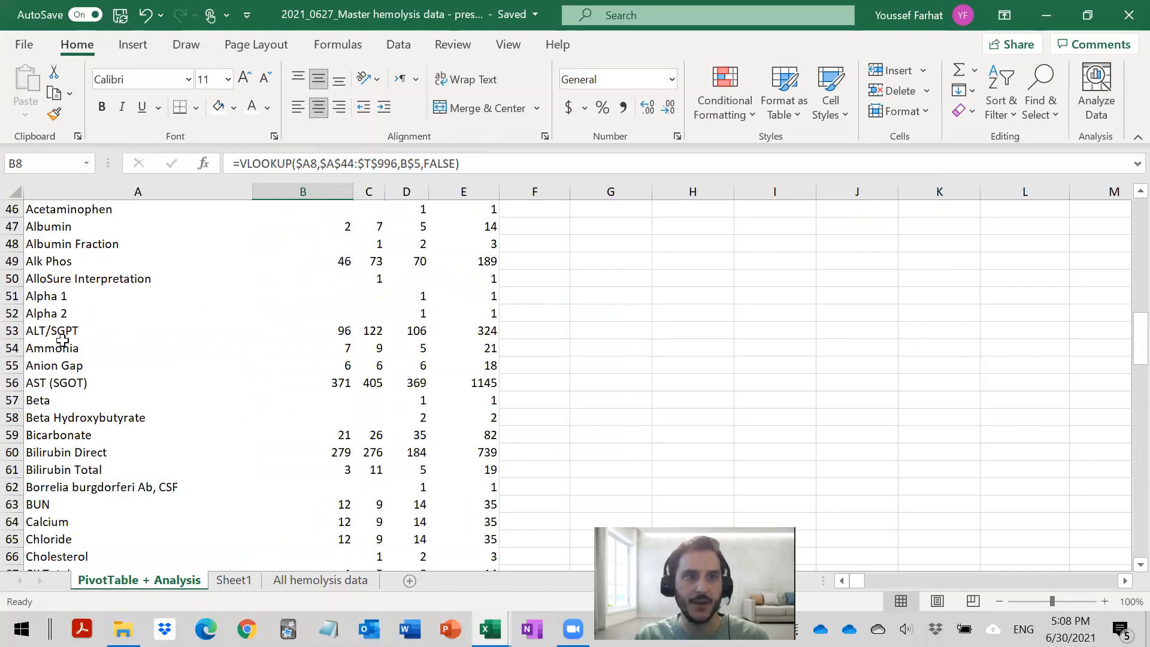
left_click_drag(61, 383, 322, 380)
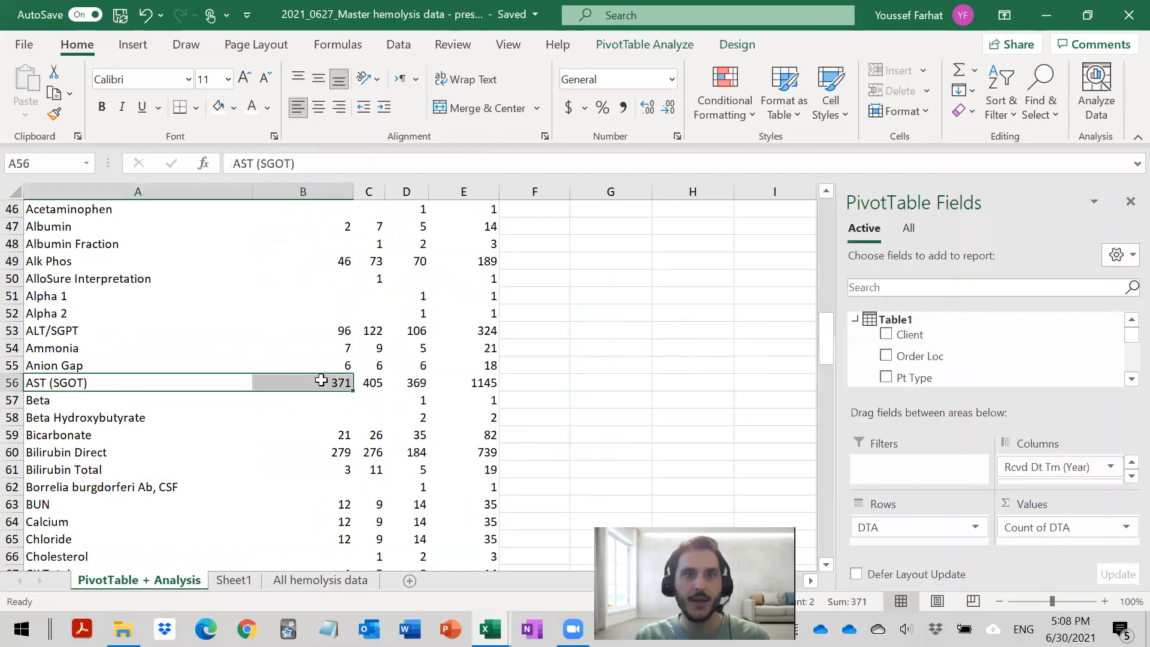
scroll(322, 380, "up", 15)
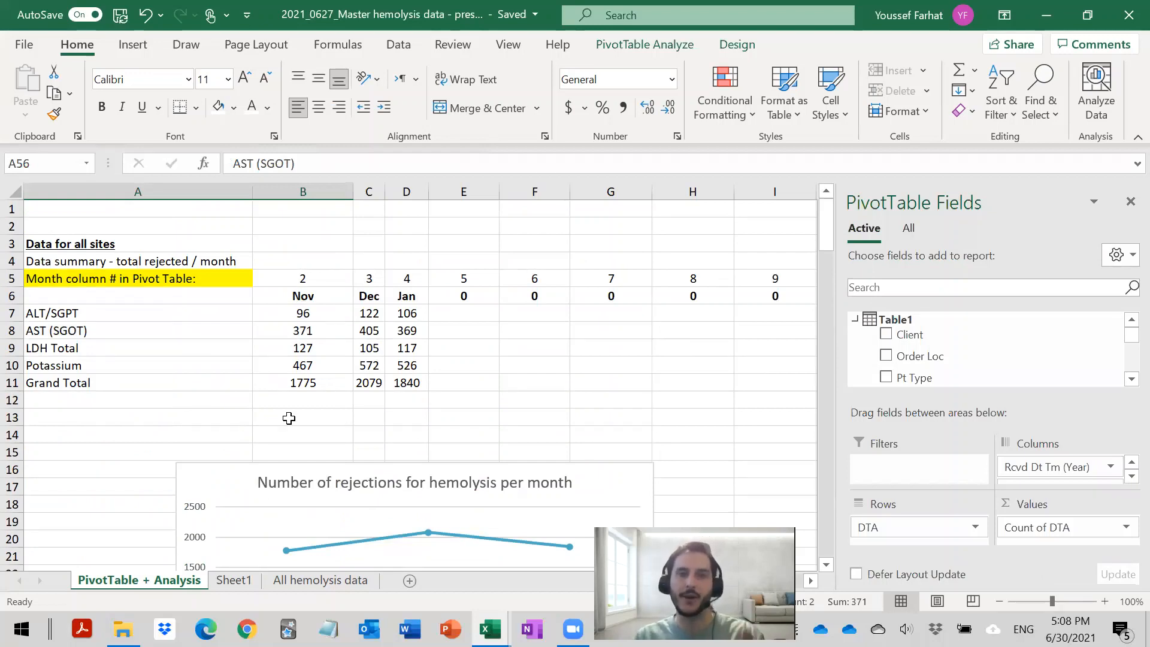
left_click(303, 329)
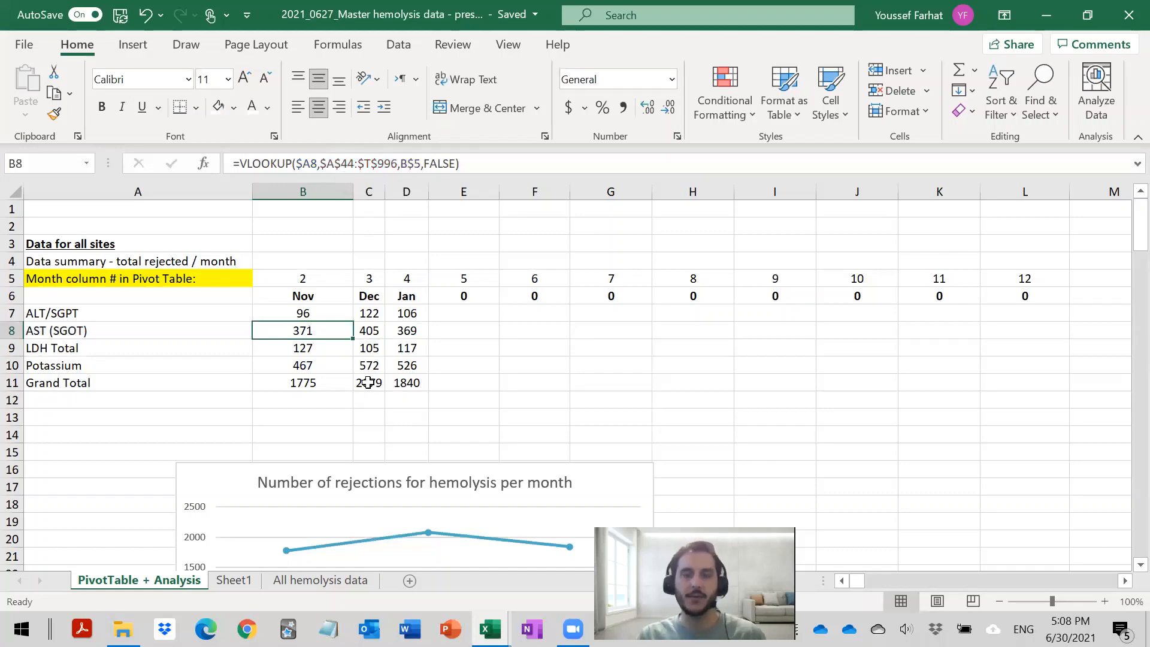
- On the All hemolysis data sheet, select the first empty cell below the last record, A5697
left_click(293, 582)
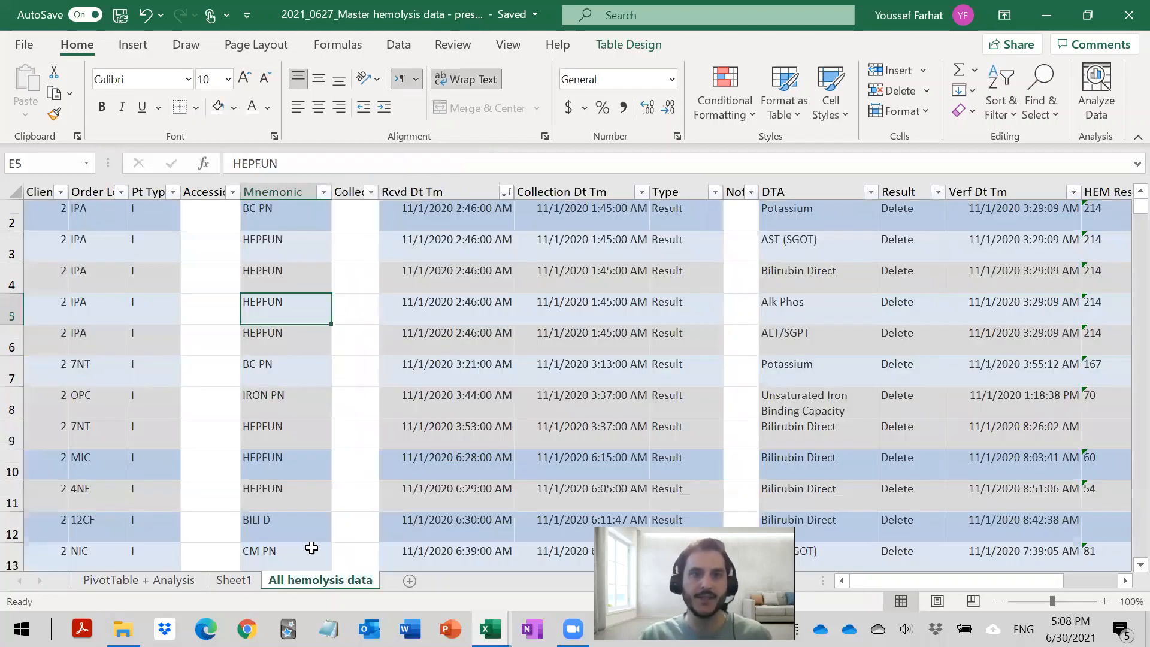
scroll(290, 431, "down", 4)
scroll(290, 431, "down", 13)
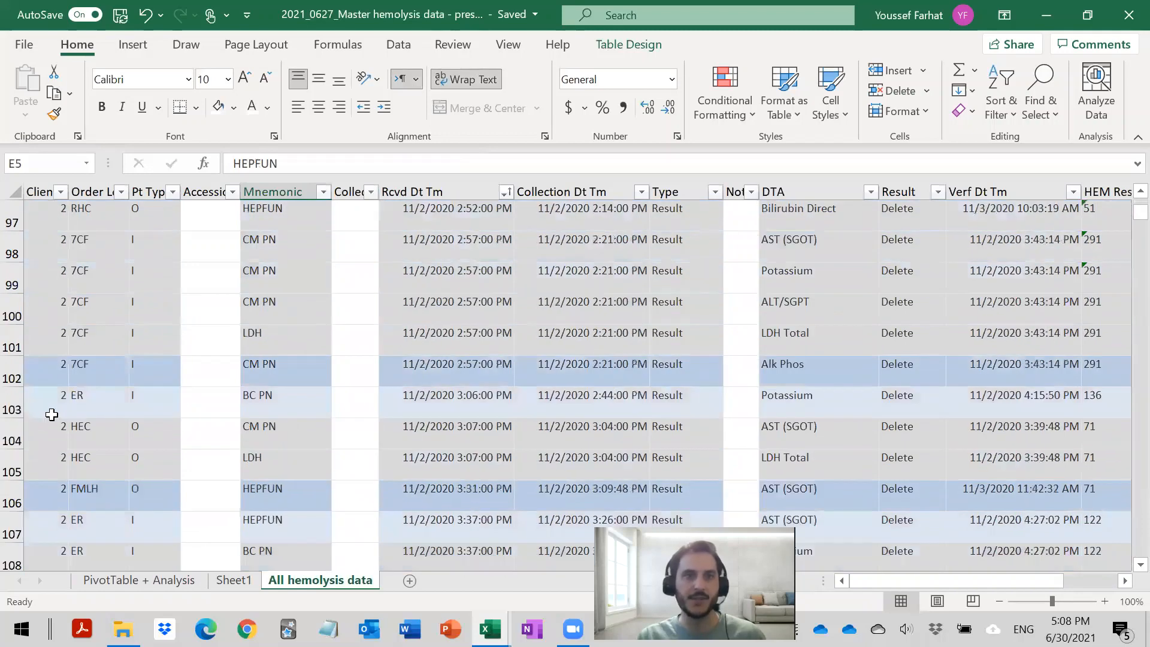
left_click(51, 414)
key("ctrl+Down")
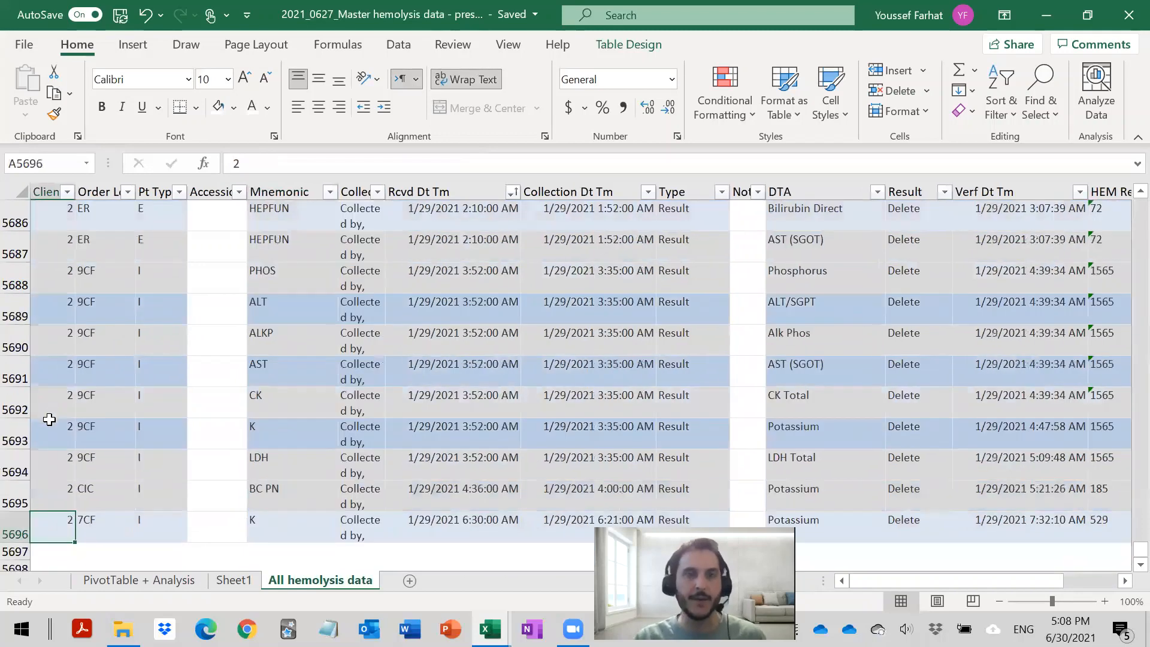
scroll(49, 420, "down", 5)
scroll(59, 299, "up", 2)
left_click(53, 241)
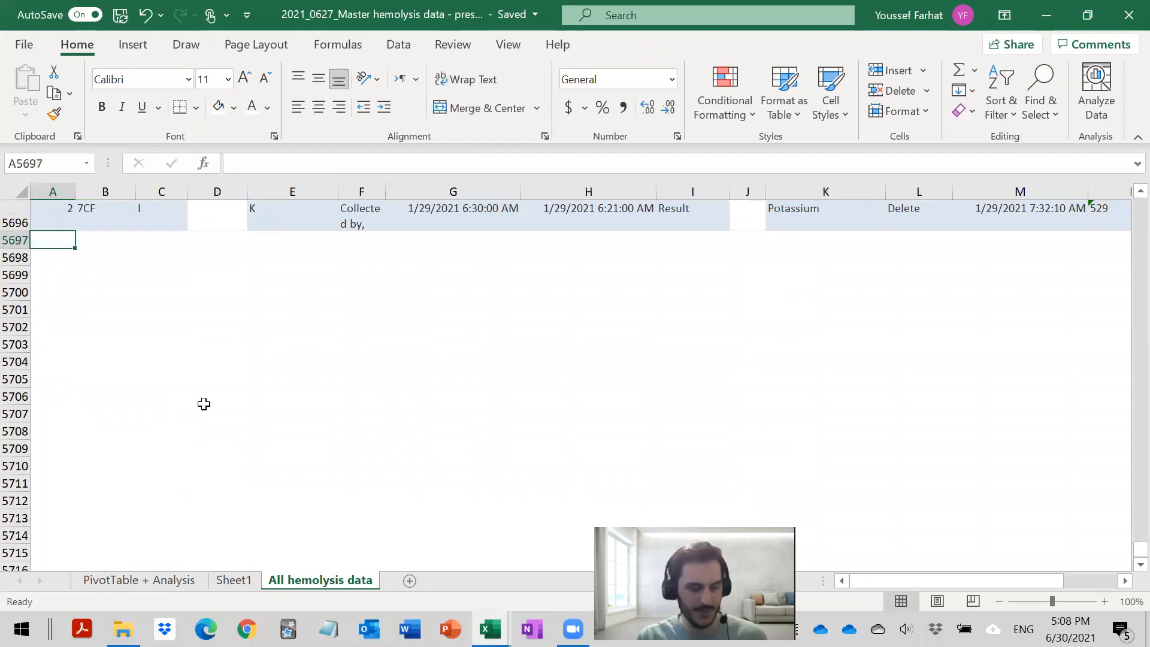
- Switch to the February 2021 hemolysis workbook and copy the DELETE_CLOT records from Pt Type through HEM Type, C2 to O1896
key("alt+Tab")
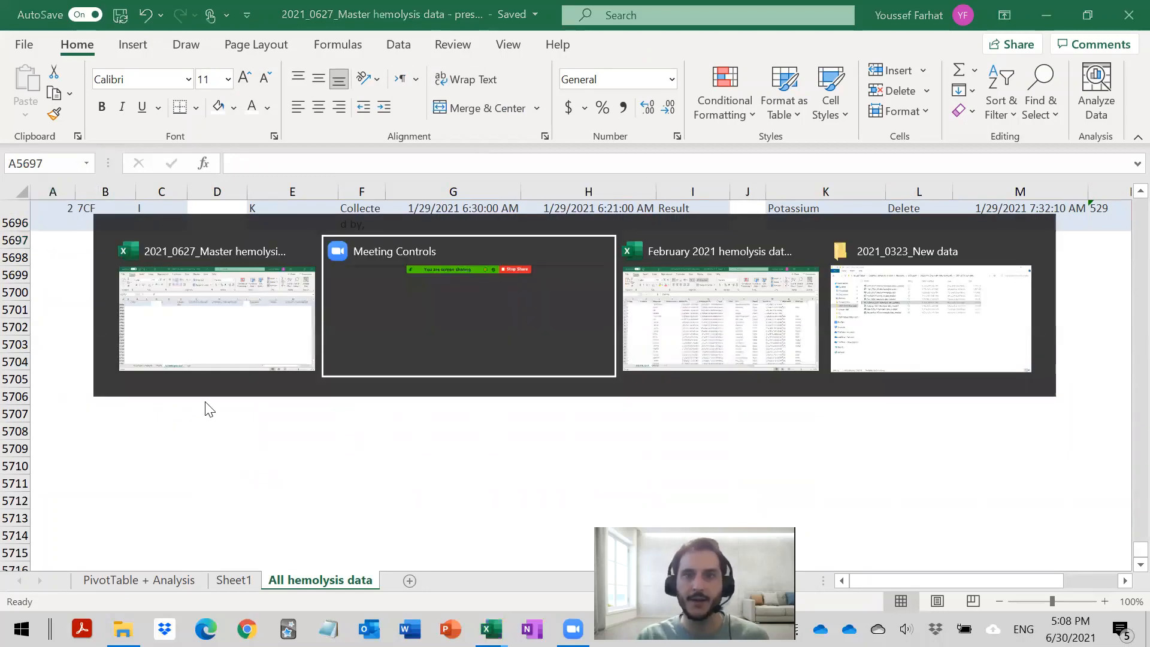
key("alt+Tab")
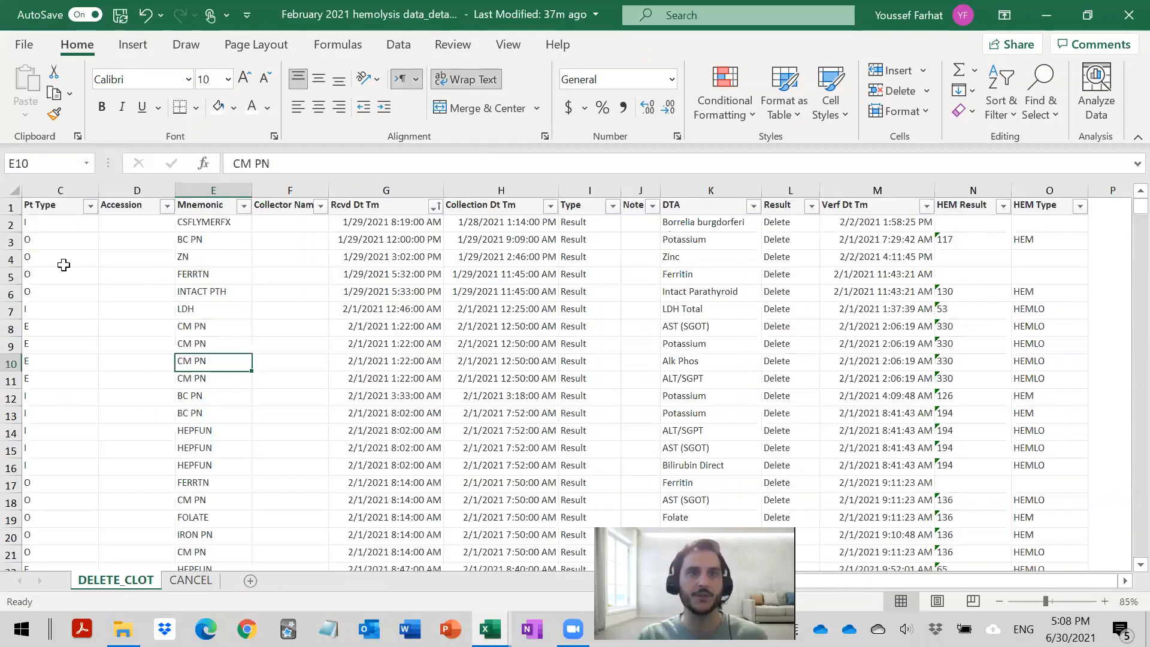
left_click(32, 226)
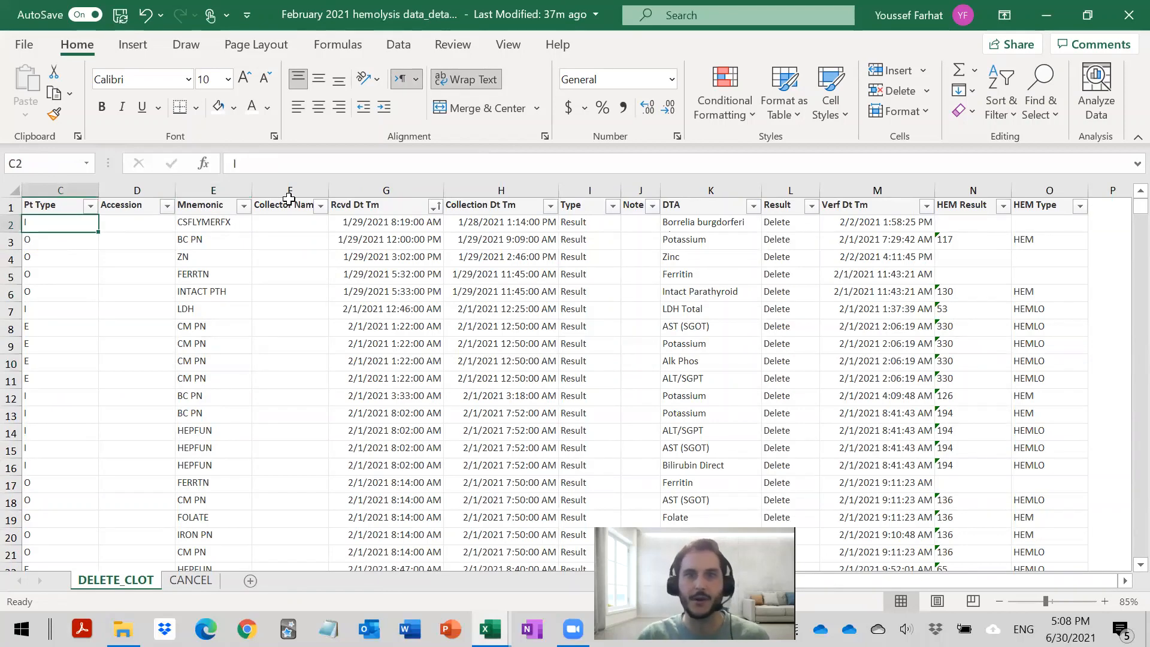
key("ctrl+shift+Right")
key("ctrl+shift+Right")
key("ctrl+shift+Right")
key("ctrl+shift+Right")
key("ctrl+shift+Right")
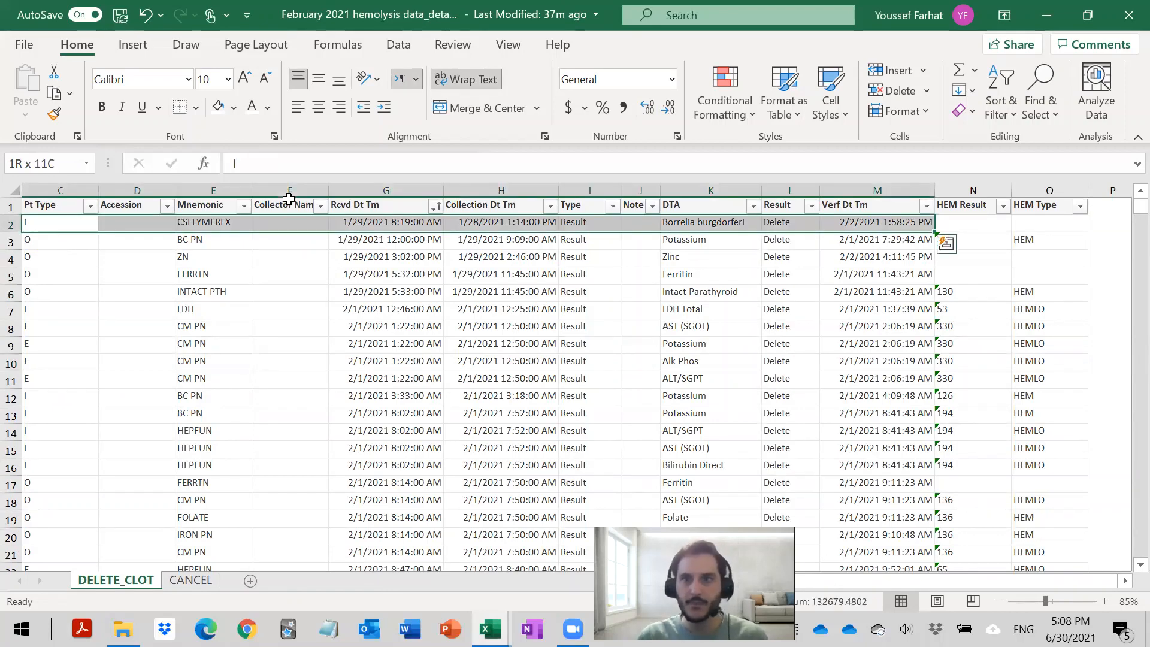
key("shift+Right")
key("shift+Right")
key("ctrl+shift+Down")
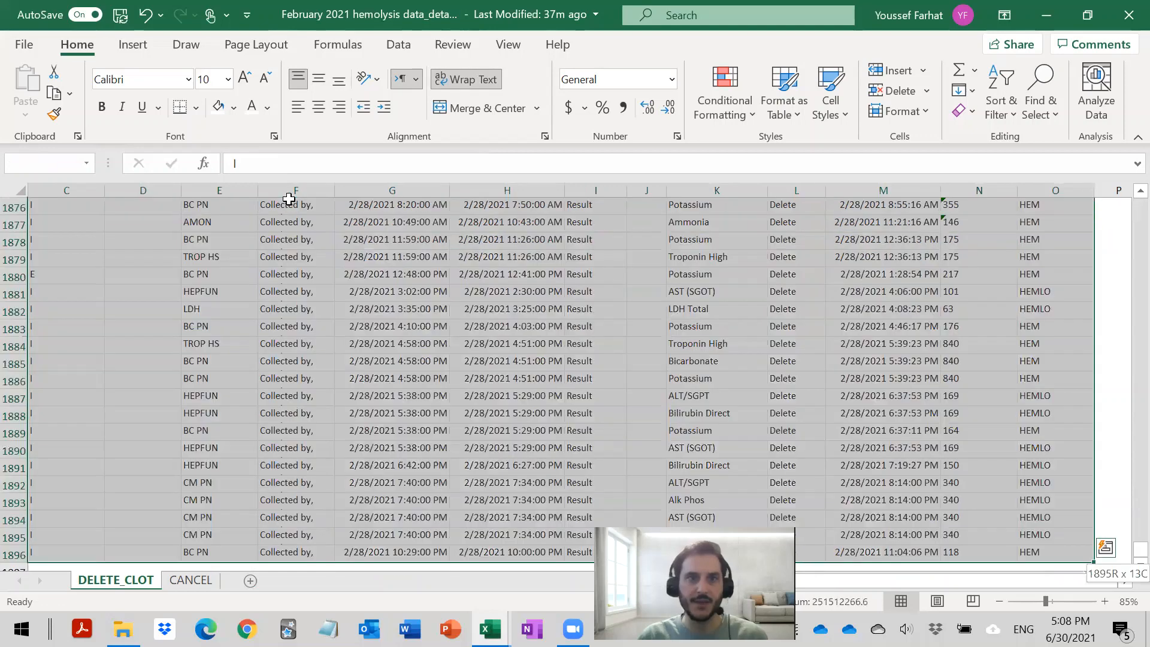
key("ctrl+c")
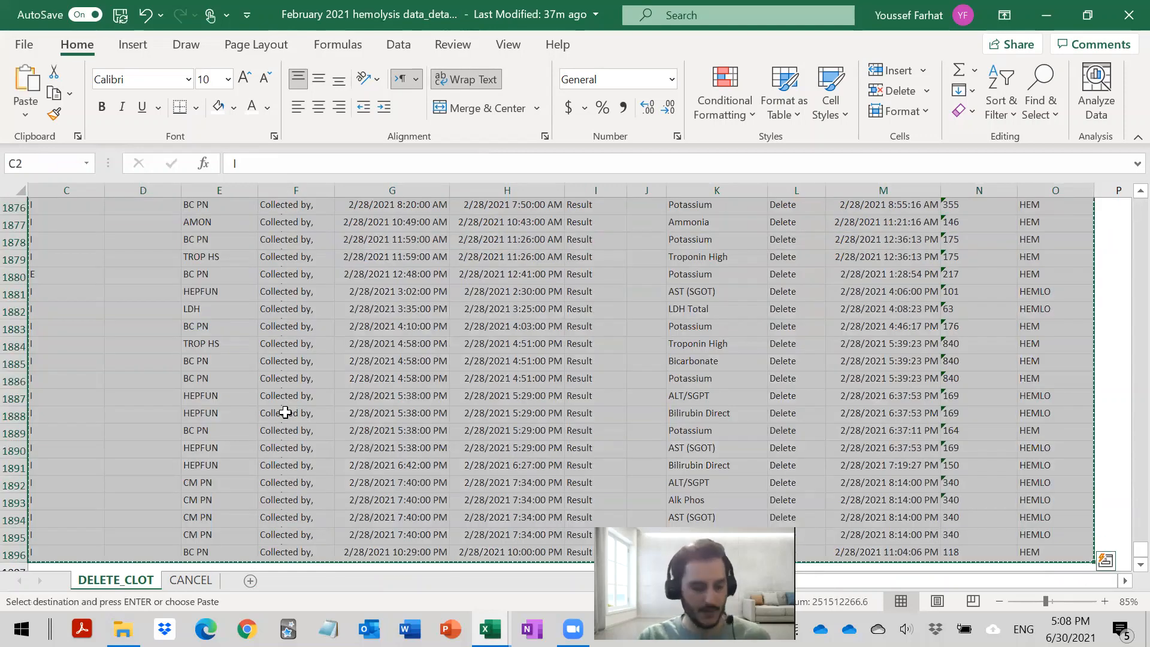
- Try to paste the copied February columns at A5697 of the All hemolysis data sheet, and undo the paste
key("alt+Tab")
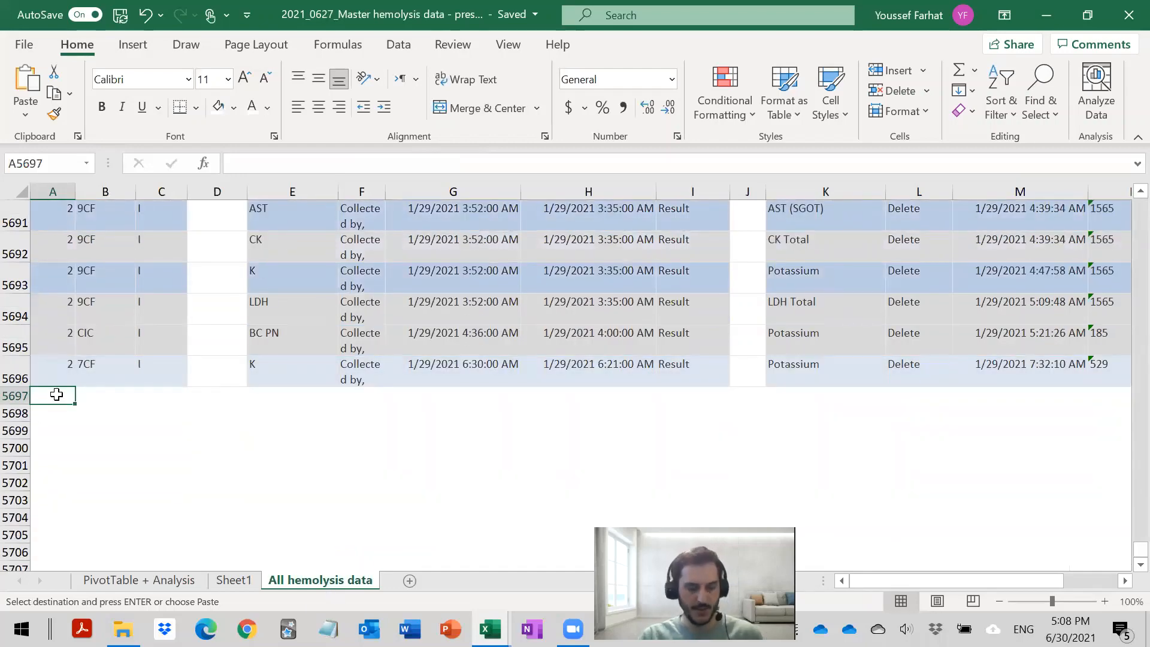
key("Return")
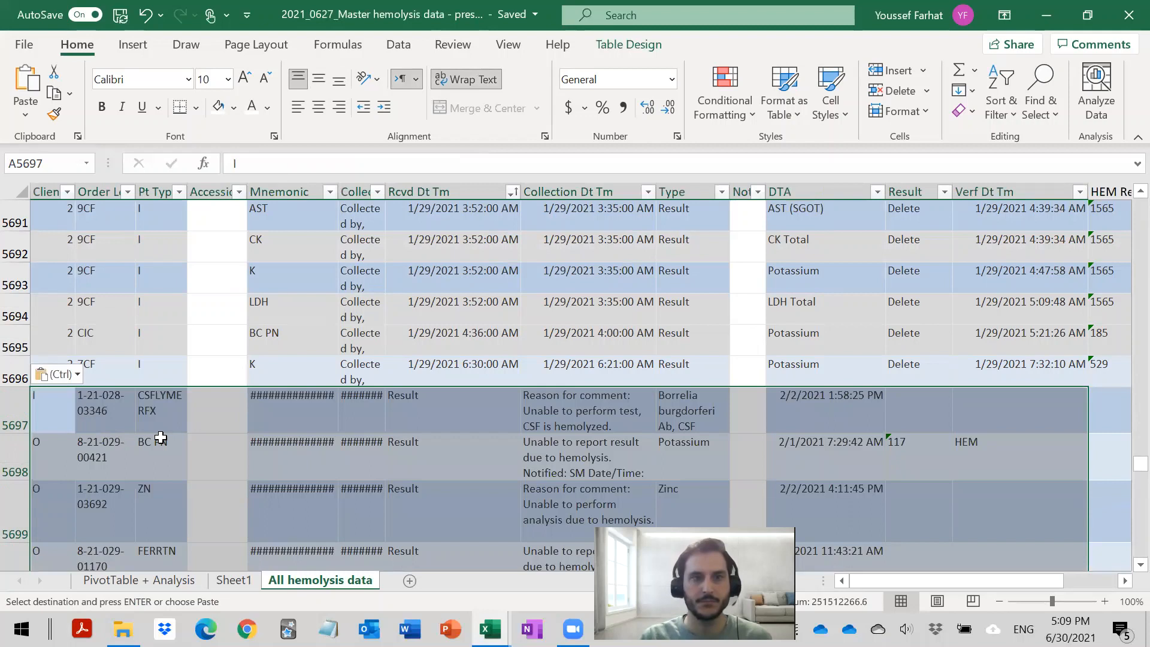
key("ctrl+z")
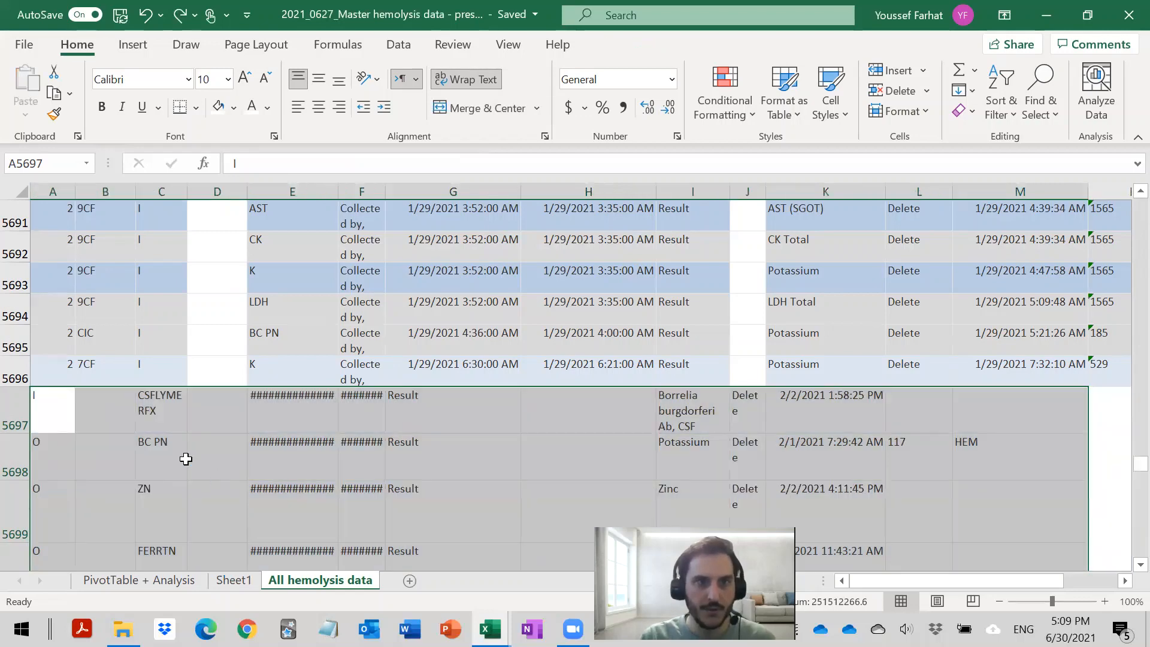
left_click(95, 419)
key("ctrl+z")
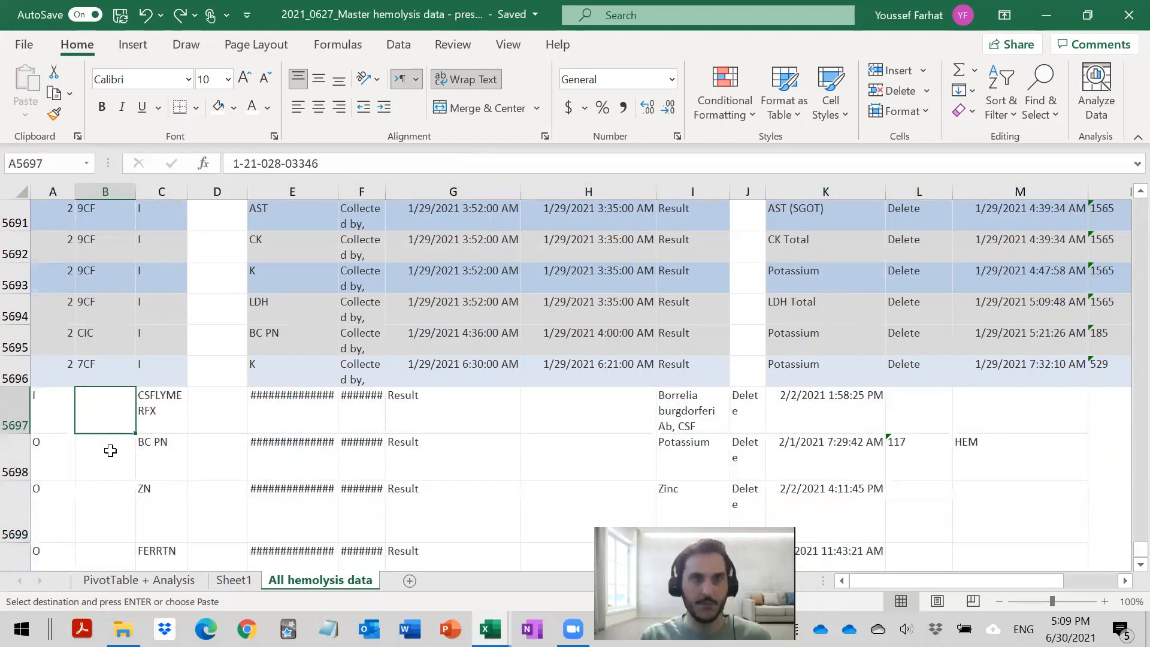
- Return to the February 2021 hemolysis workbook and select cell A2, the first record's Client value on DELETE_CLOT
key("alt+Tab")
left_click(189, 325)
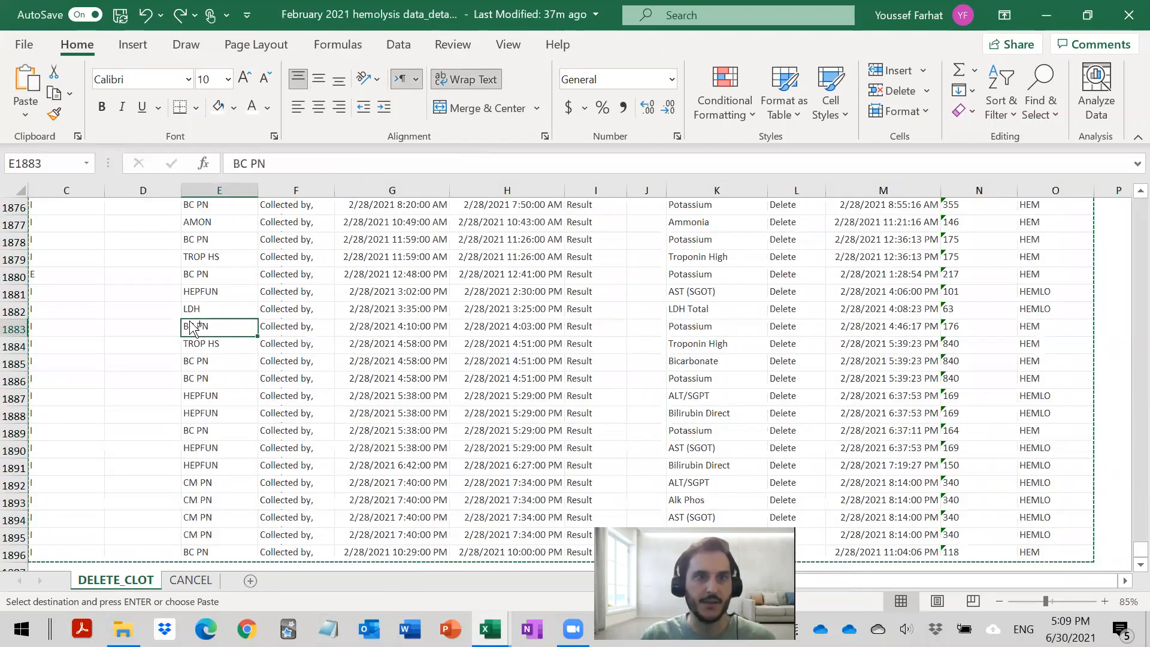
key("Home")
scroll(179, 325, "up", 13)
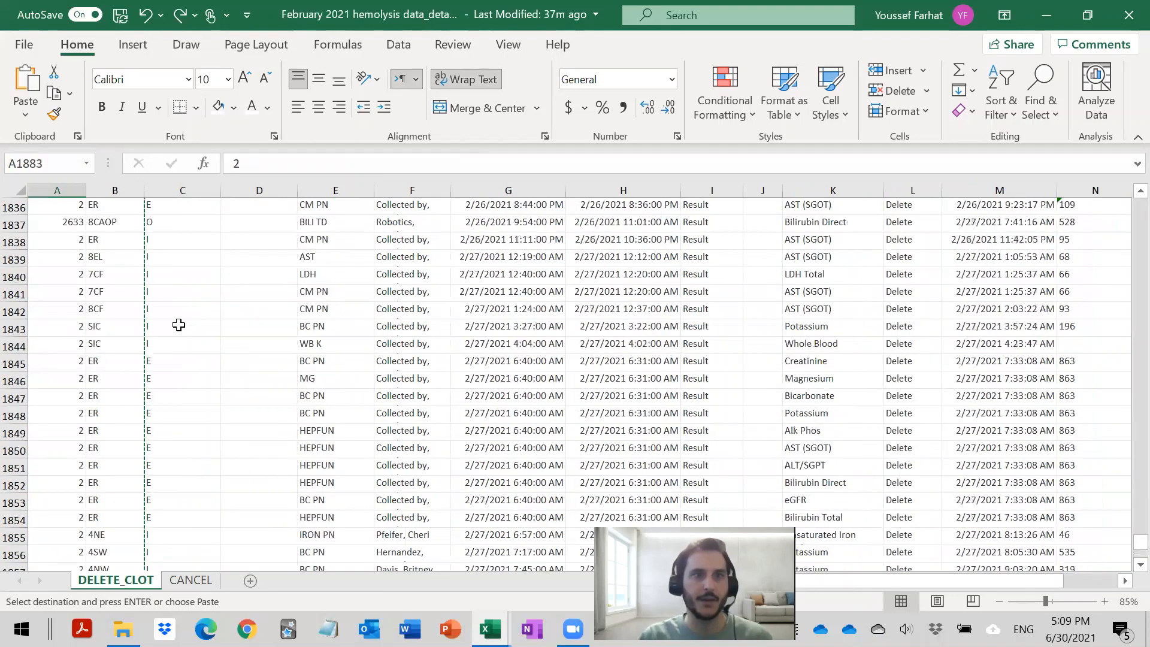
key("ctrl+Home")
key("Down")
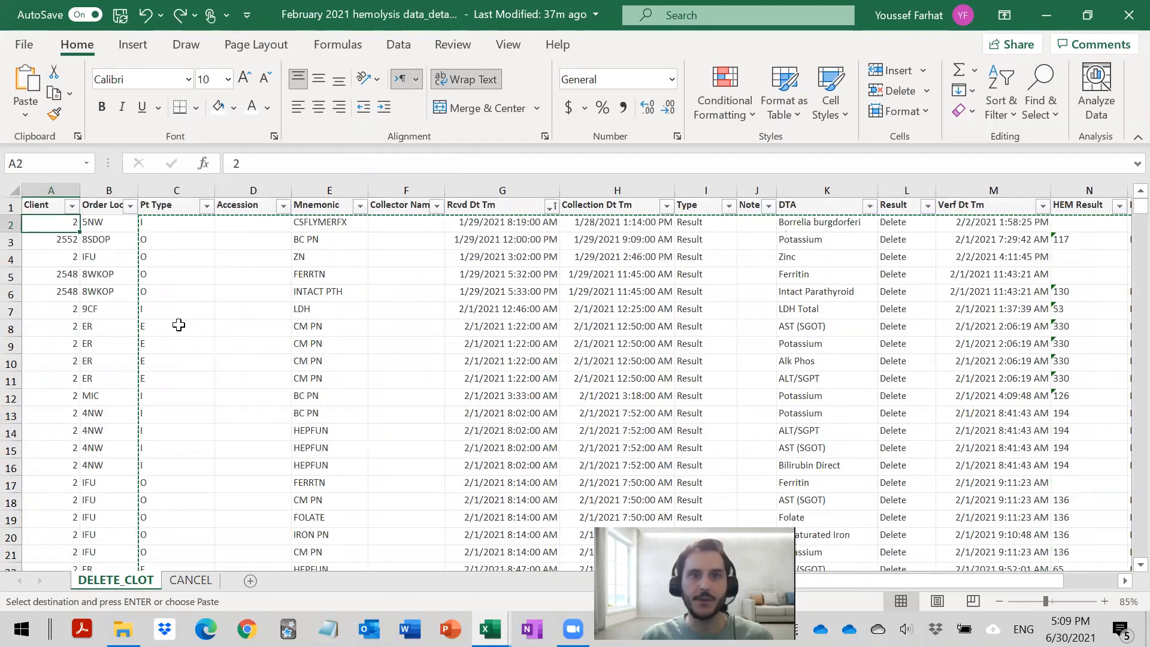
- Select and copy all February records from Client through HEM Type, A2 to O1896
key("ctrl+shift+Right")
key("shift+Right")
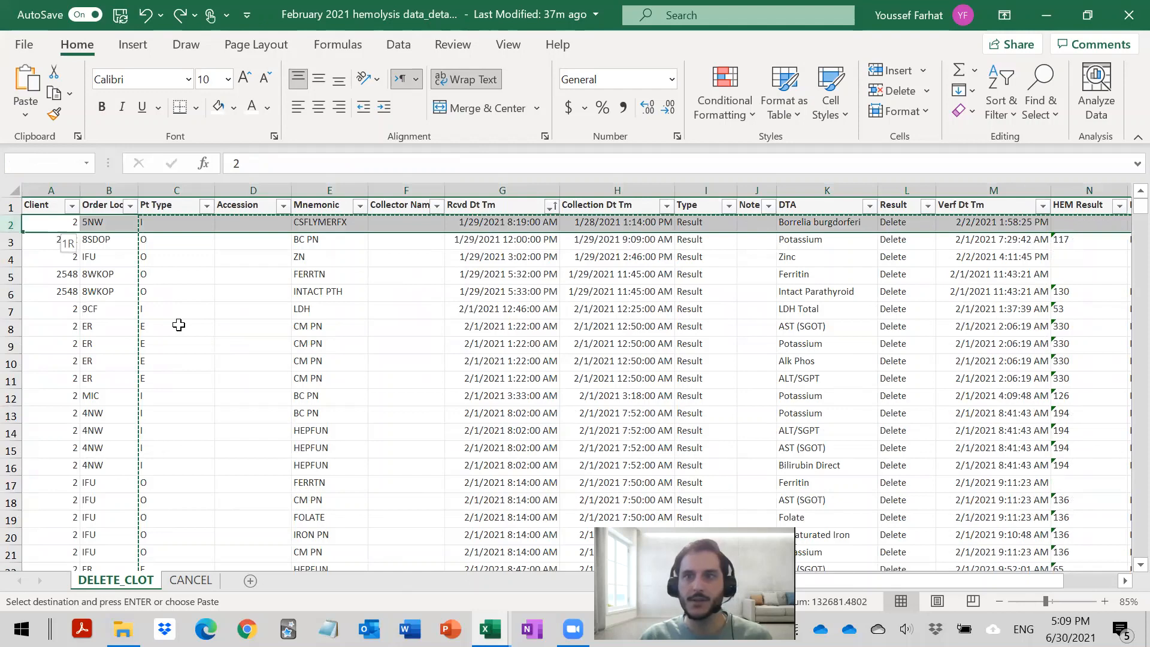
key("ctrl+shift+Right")
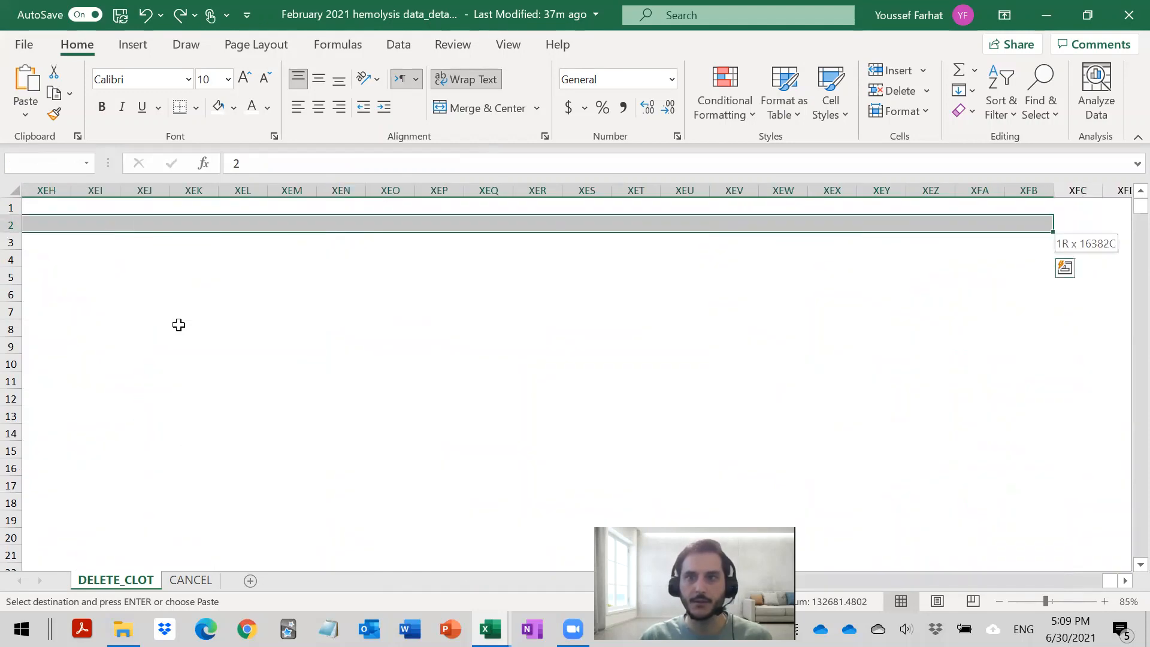
key("ctrl+shift+Left")
key("shift+Right")
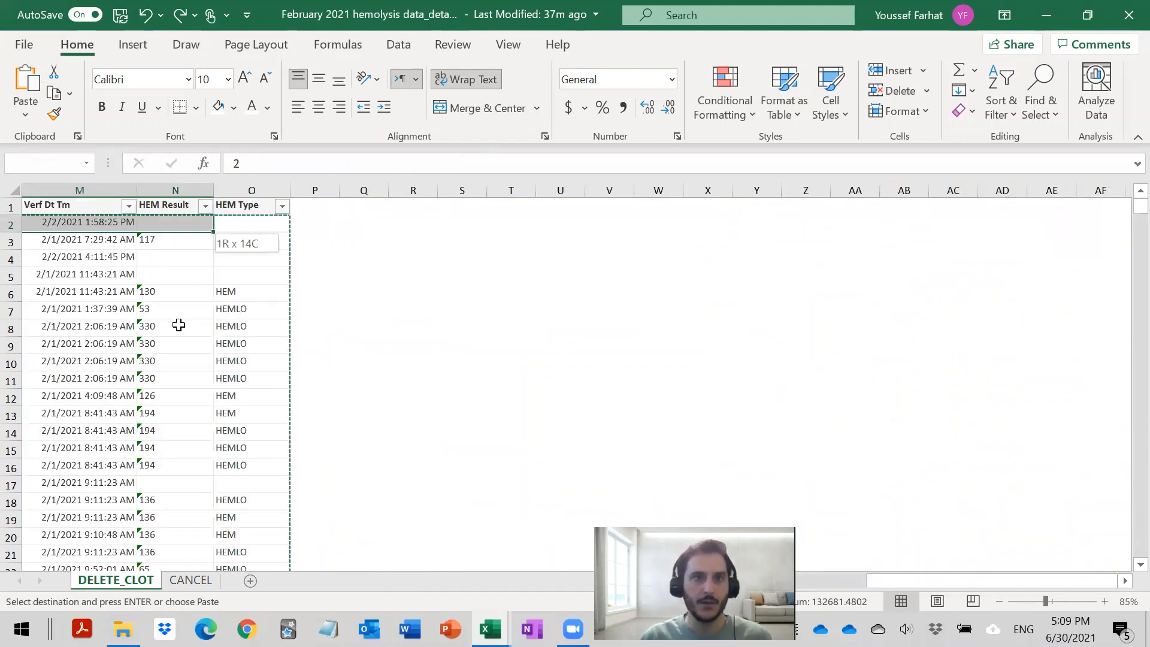
key("shift+Right")
key("ctrl+shift+Down")
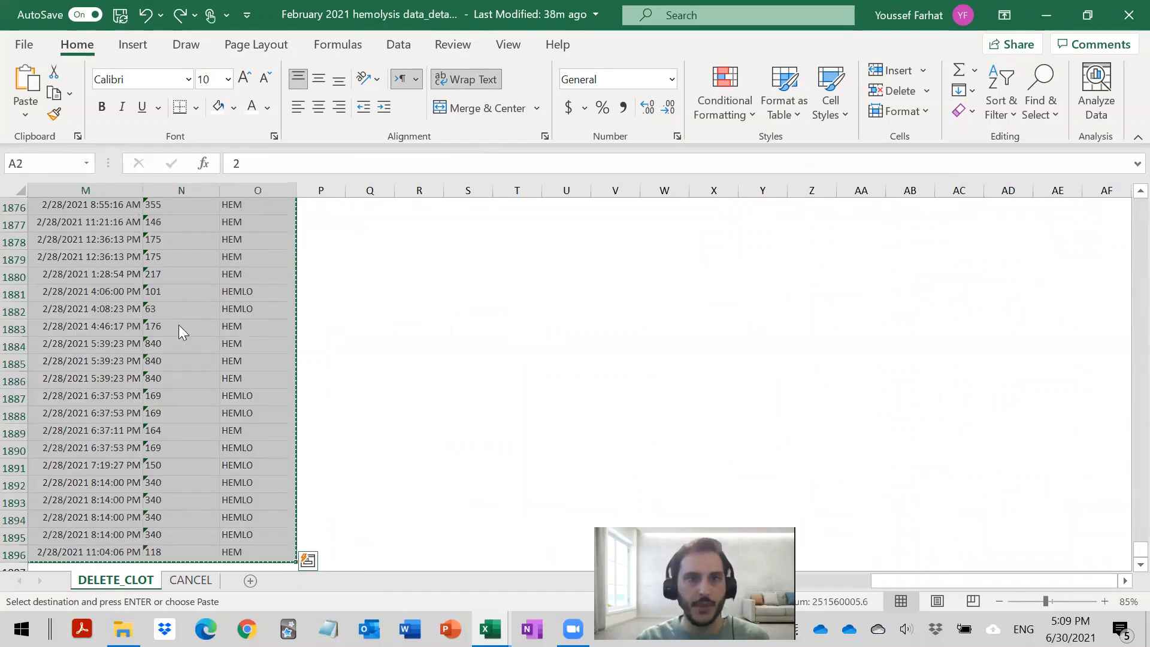
- Paste the full February records into the master workbook's All hemolysis data sheet, starting at A5697
key("ctrl+Tab")
left_click(66, 398)
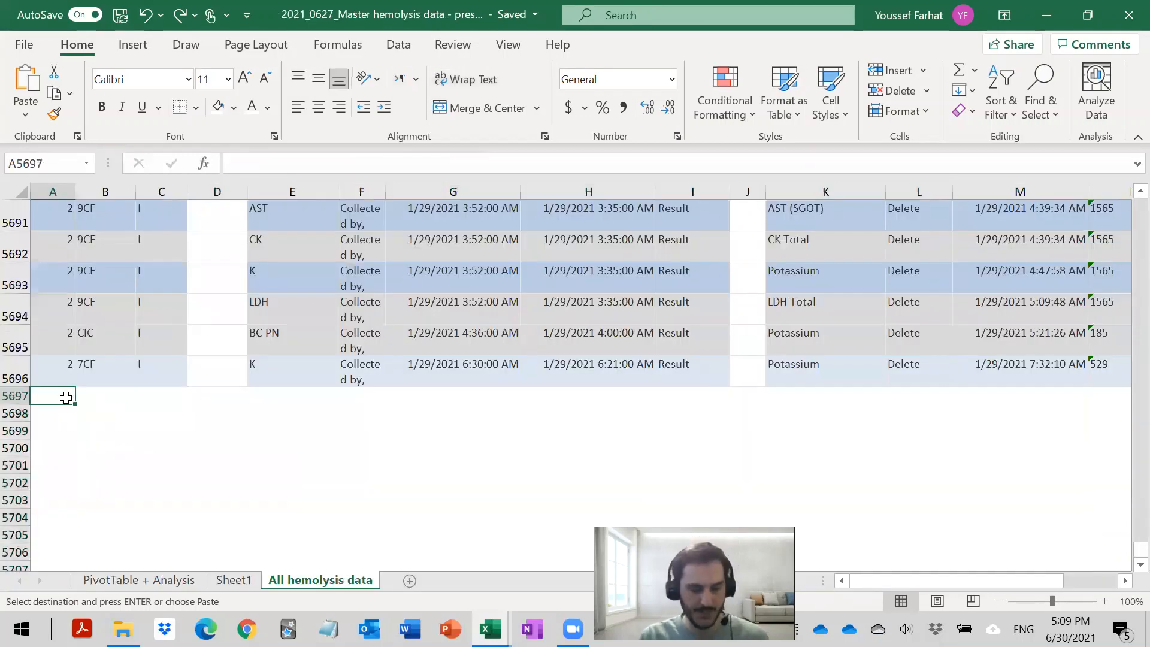
key("Return")
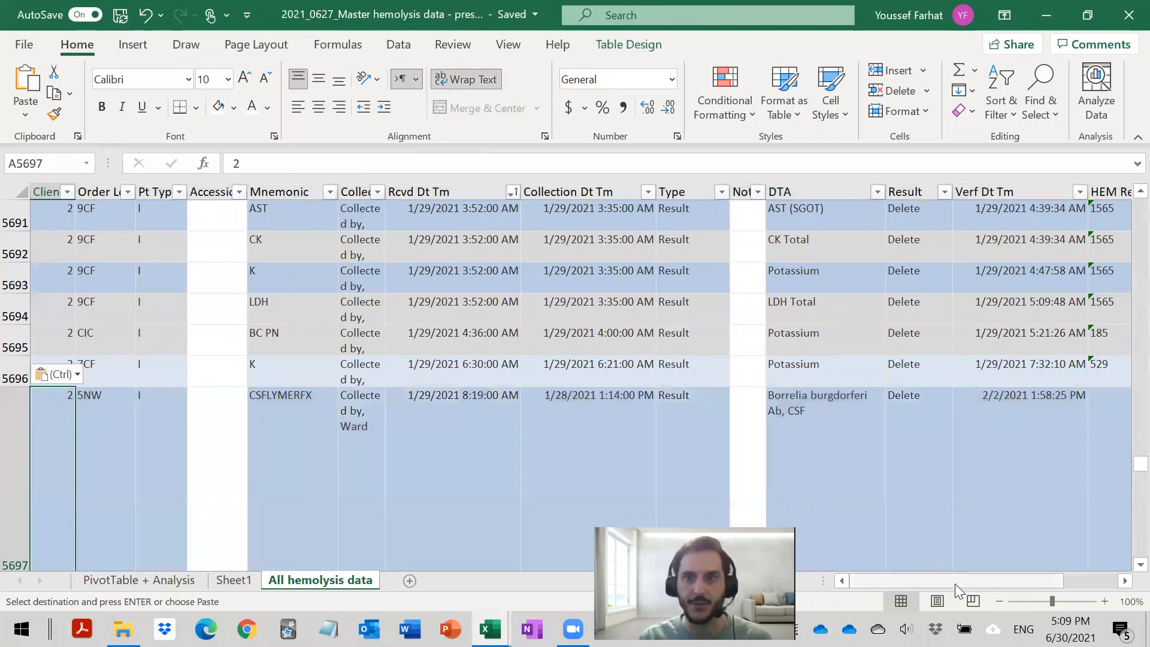
left_click_drag(955, 584, 805, 556)
- Refresh the PivotTable on the PivotTable + Analysis sheet to include the appended February records
left_click(163, 579)
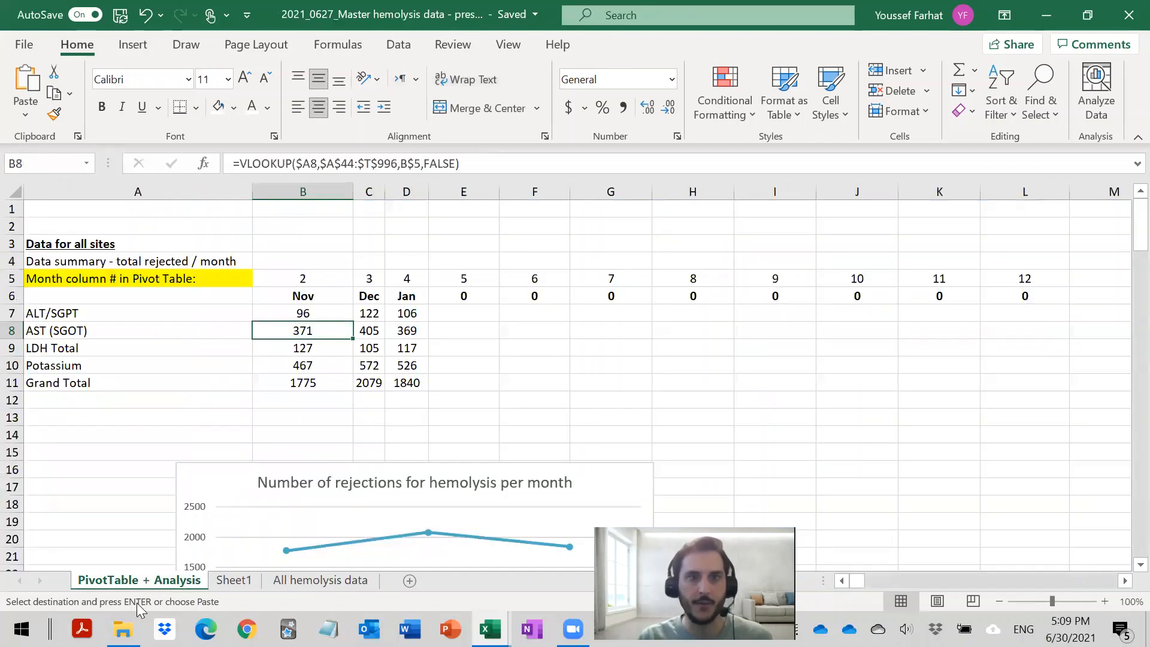
scroll(279, 372, "down", 12)
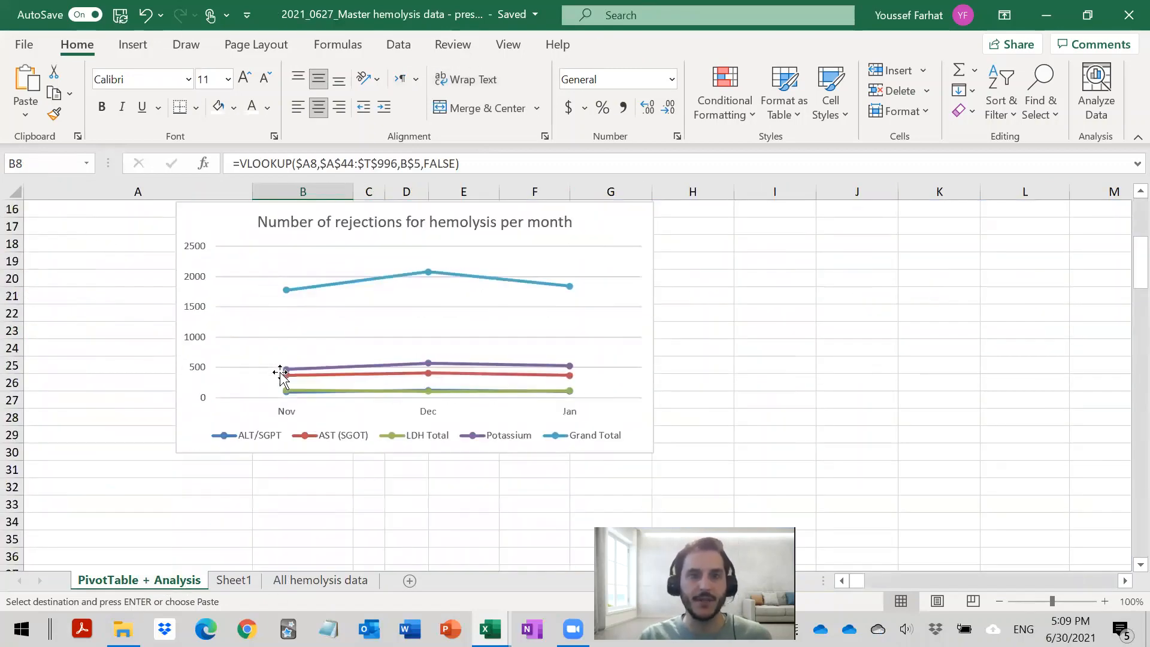
left_click(307, 289)
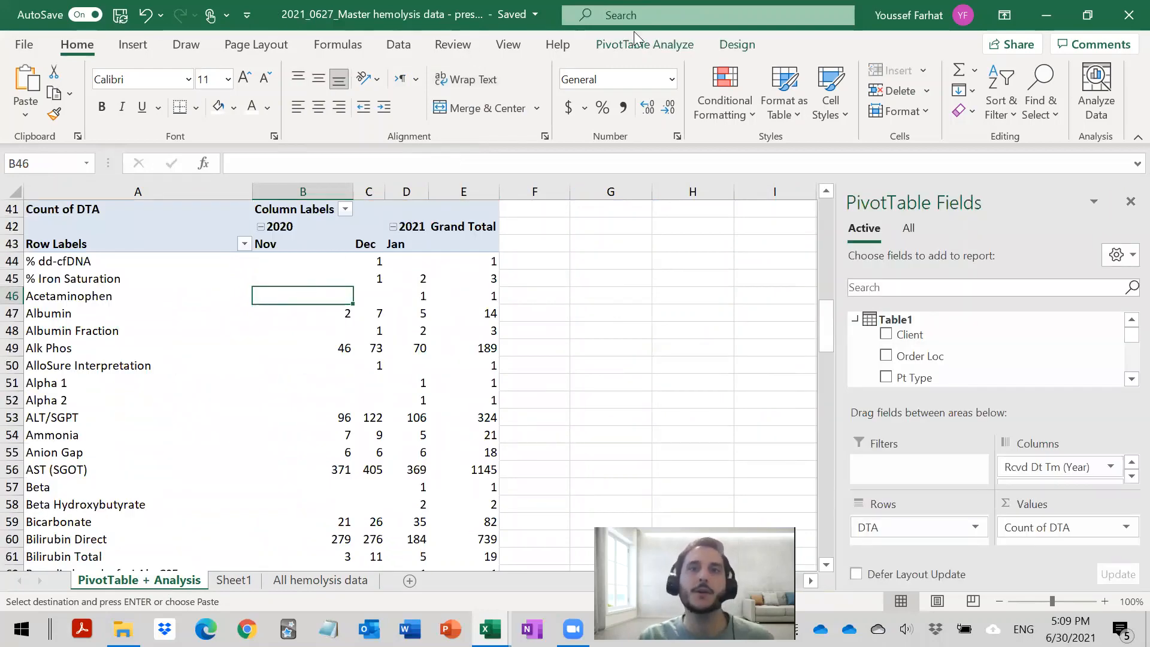
left_click(641, 48)
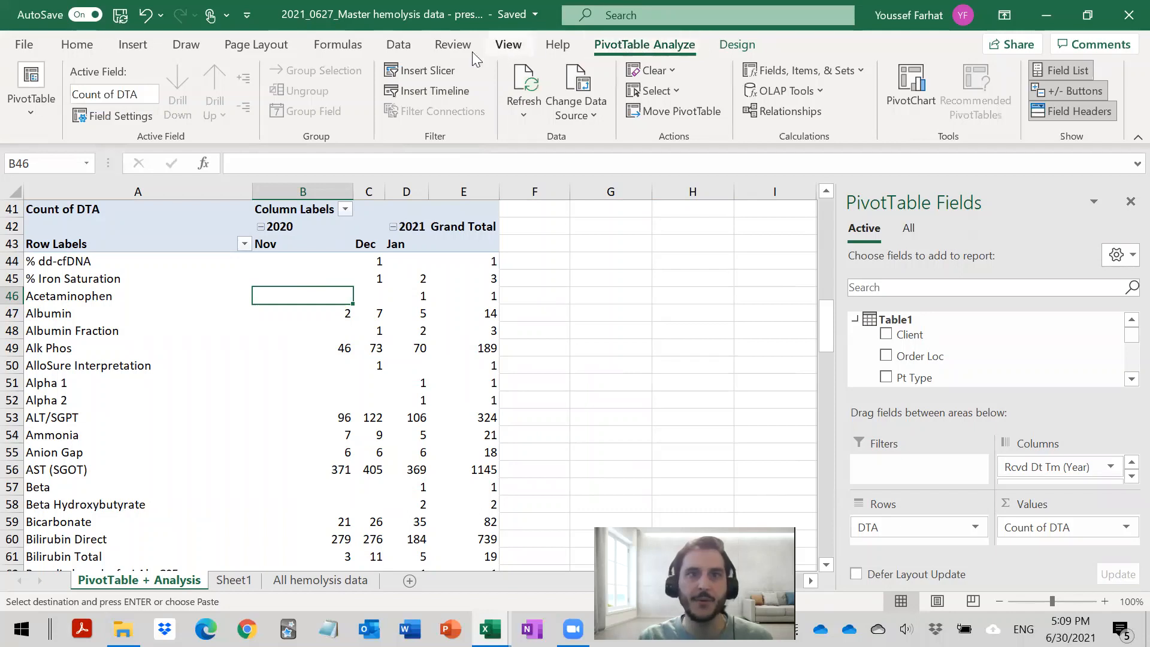
left_click(534, 88)
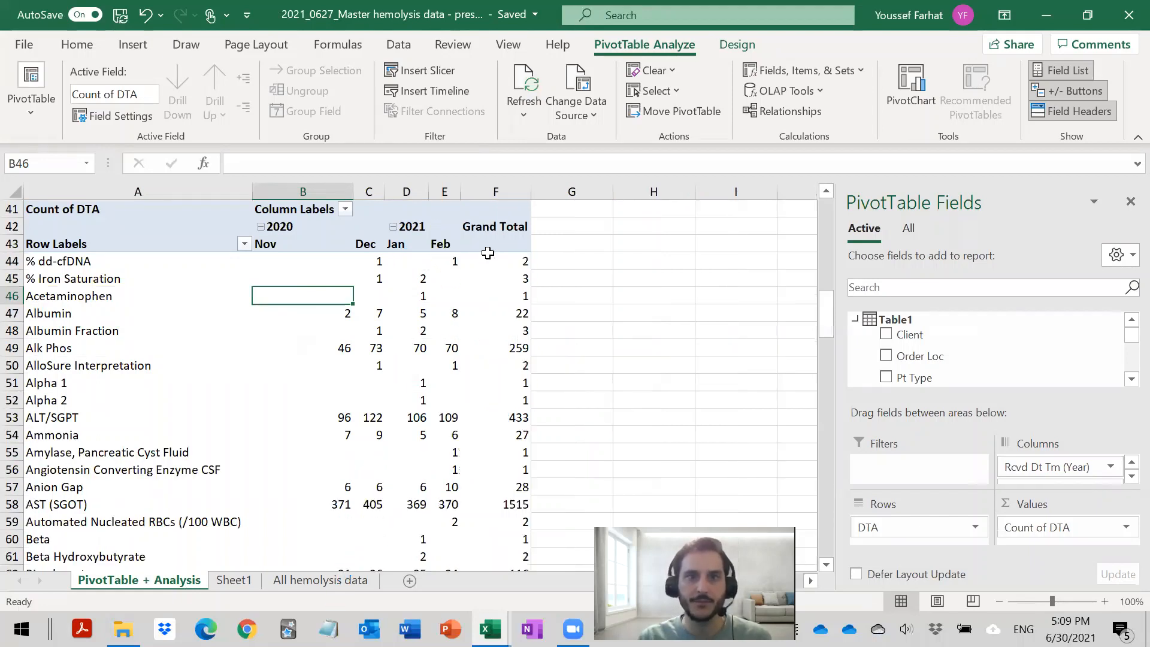
- Fill the January VLOOKUP formulas in D7:D11 across into the February column of the summary, E7:E11
left_click(442, 258)
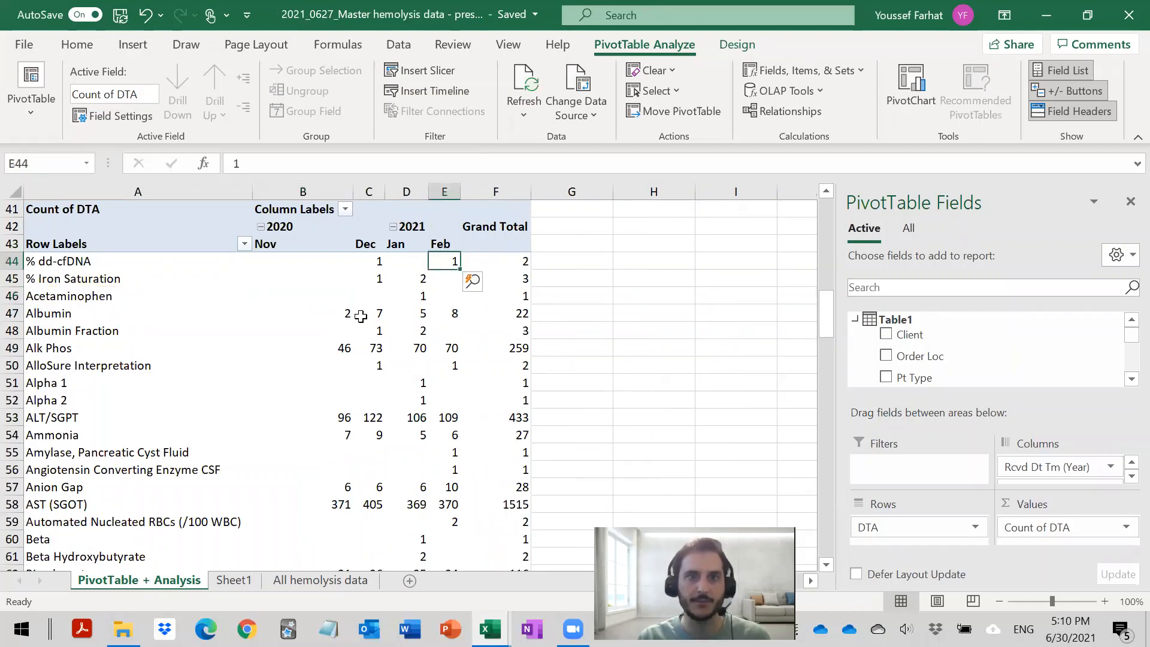
scroll(360, 315, "up", 3)
scroll(370, 335, "up", 8)
scroll(370, 335, "down", 12)
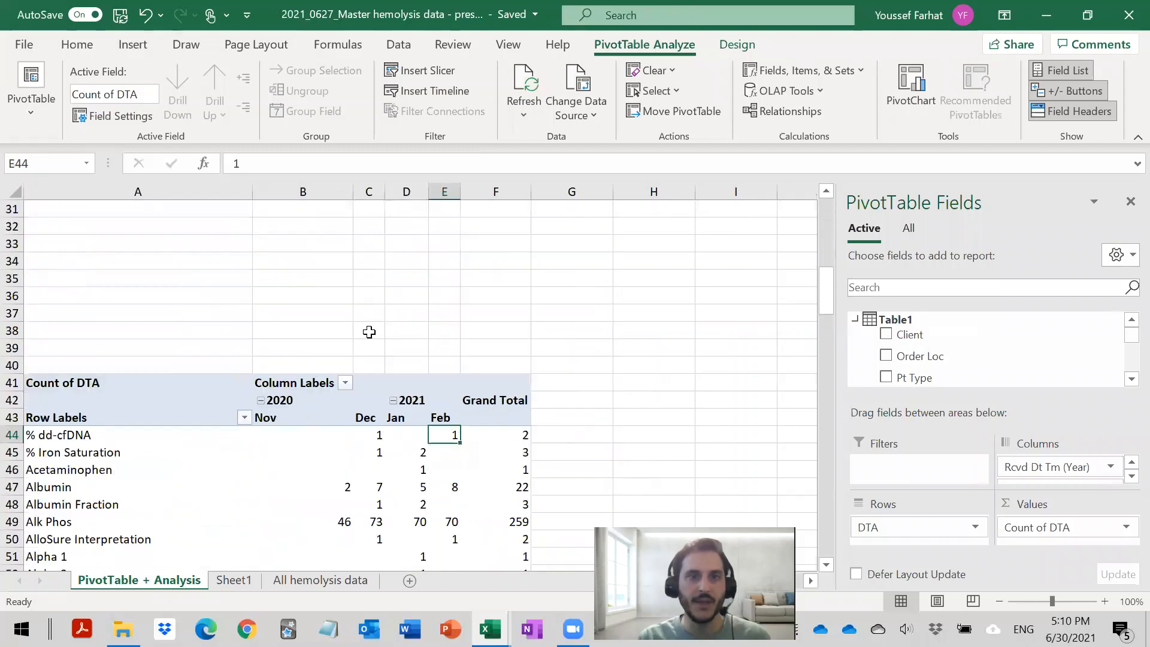
scroll(157, 335, "up", 13)
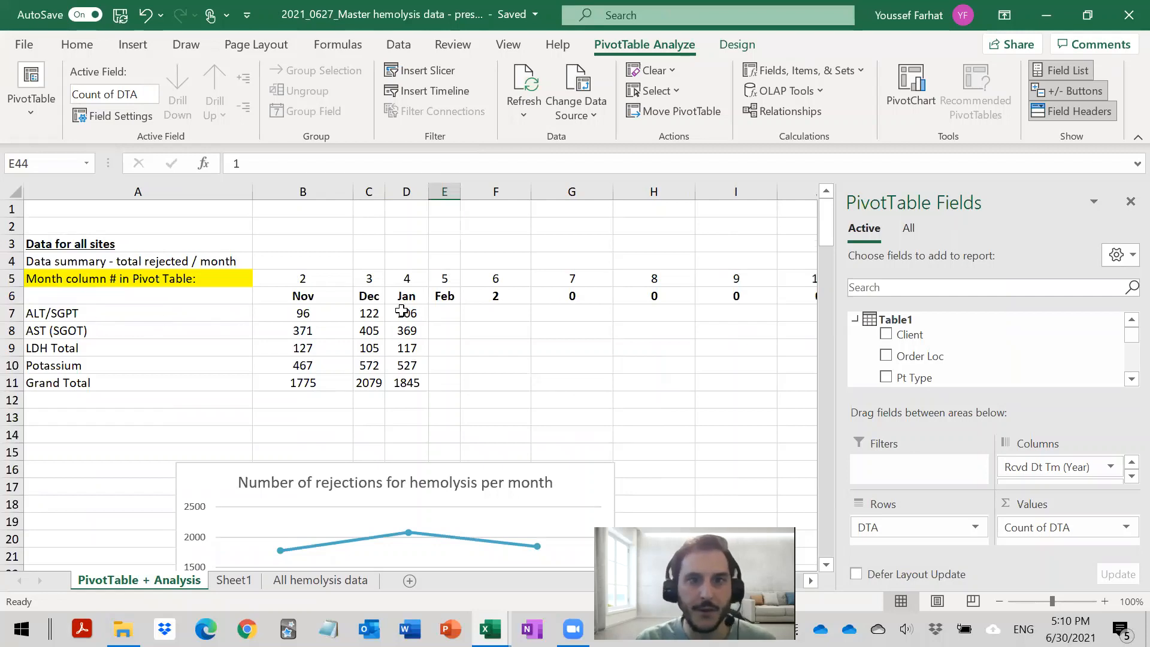
scroll(409, 313, "down", 2)
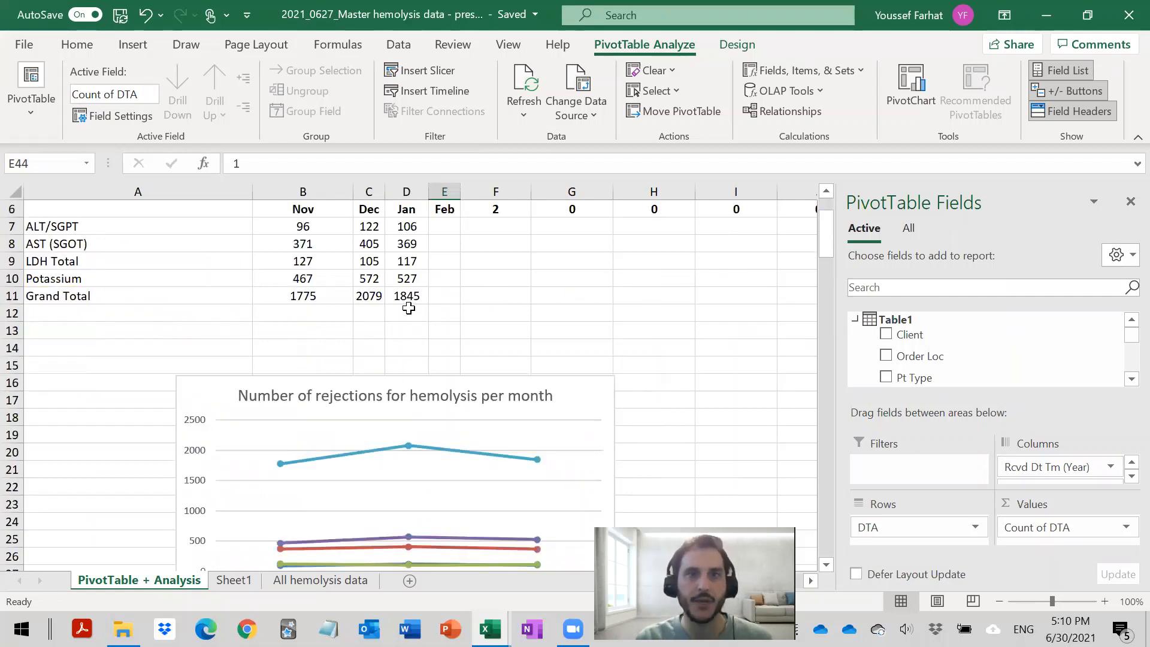
left_click_drag(411, 225, 406, 295)
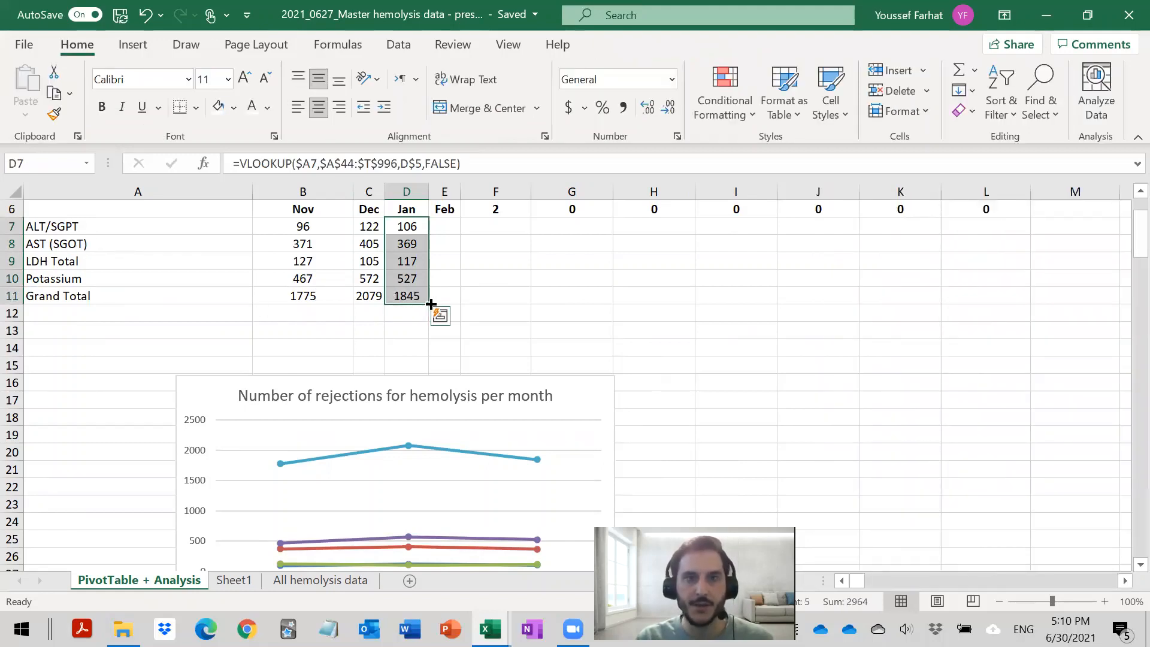
left_click_drag(431, 304, 454, 300)
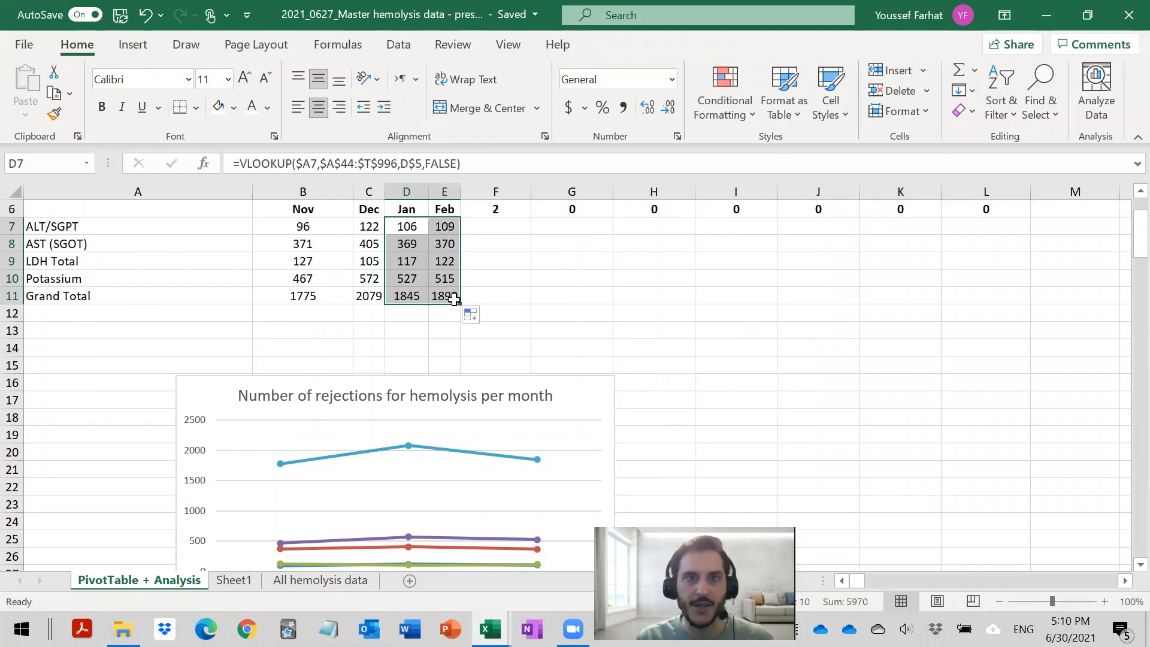
left_click(444, 227)
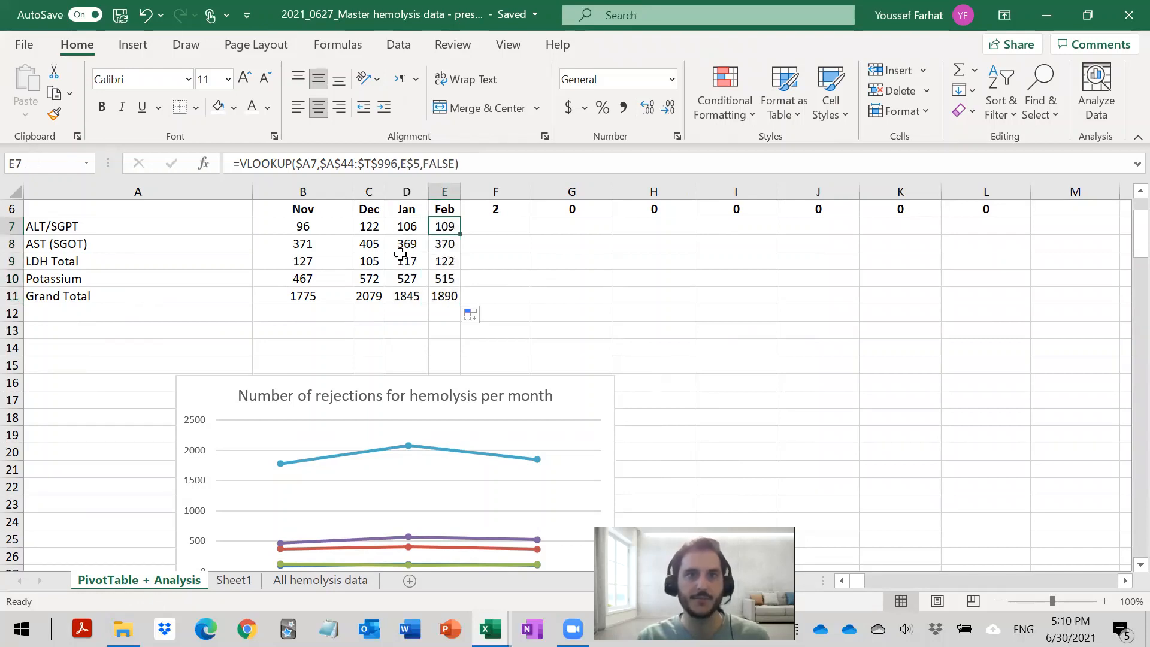
- Compare the summary's ALT/SGPT row from November to February with the matching ALT/SGPT row in the PivotTable
left_click_drag(39, 227, 453, 228)
scroll(342, 326, "down", 12)
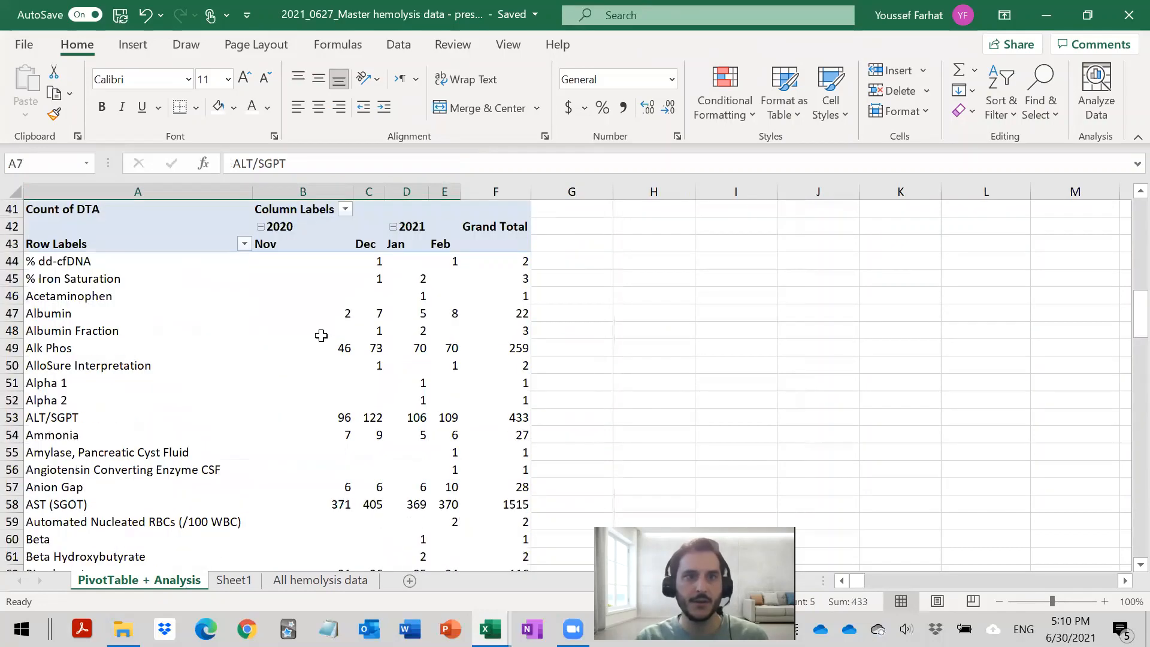
scroll(434, 234, "up", 13)
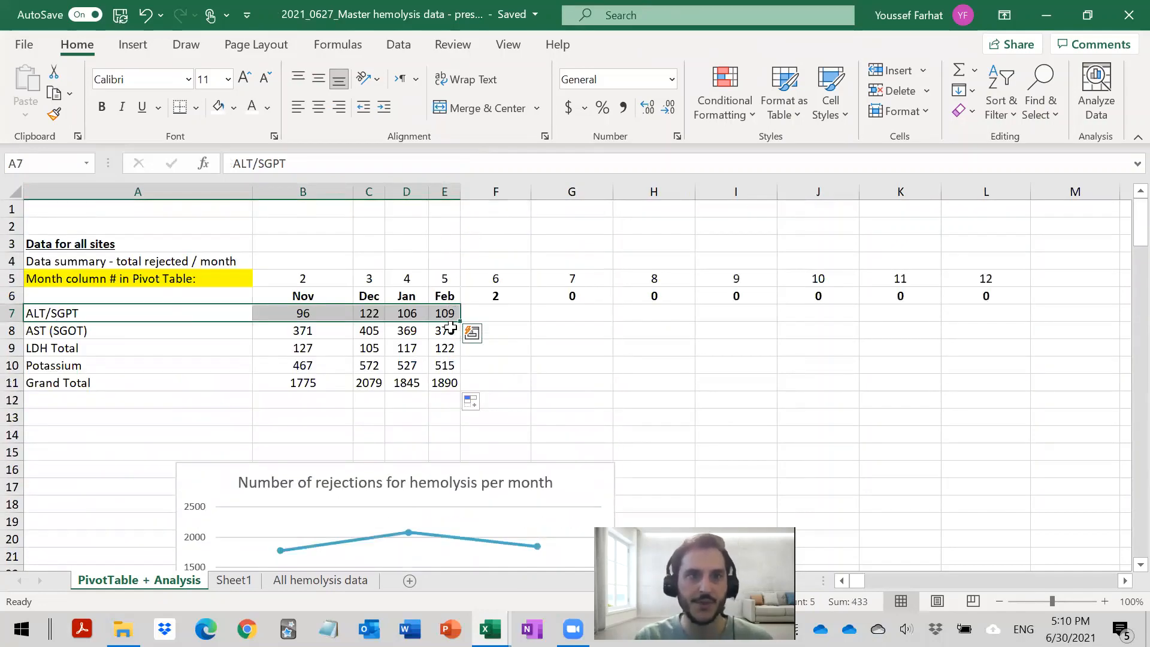
scroll(449, 328, "down", 13)
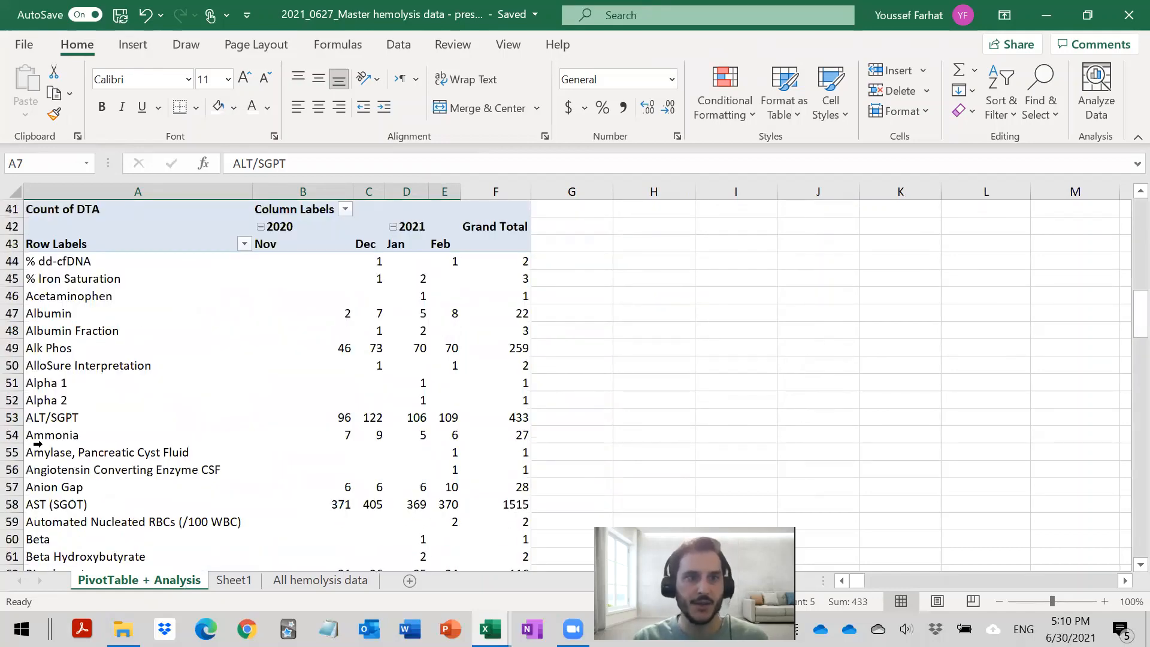
left_click_drag(72, 418, 449, 419)
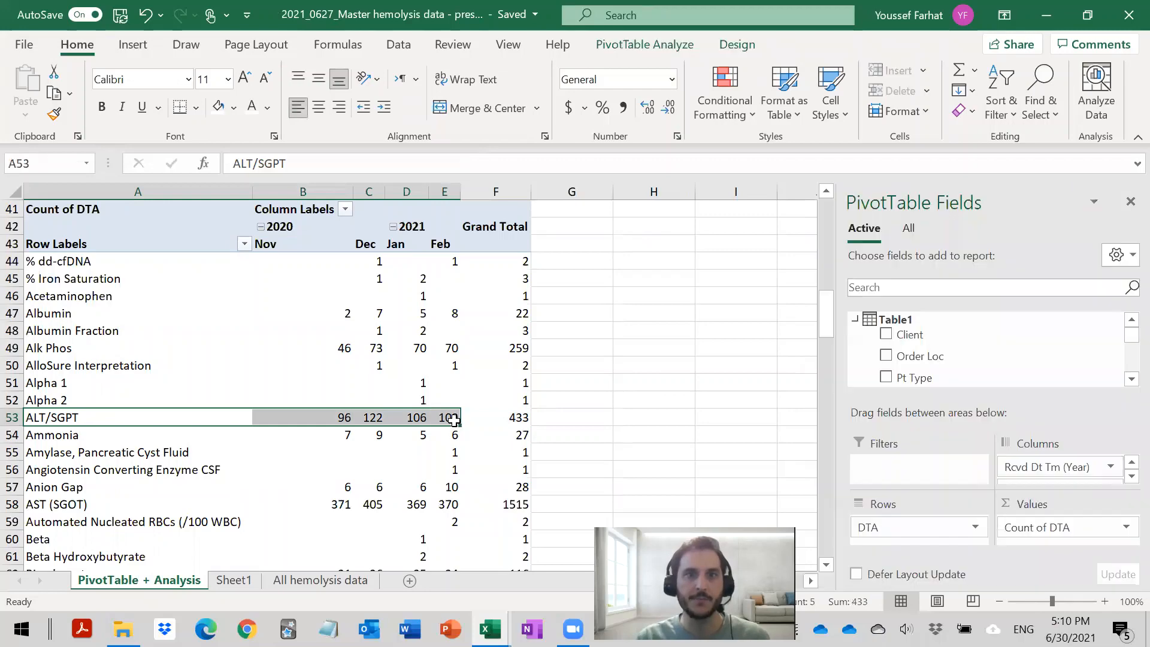
scroll(442, 400, "up", 13)
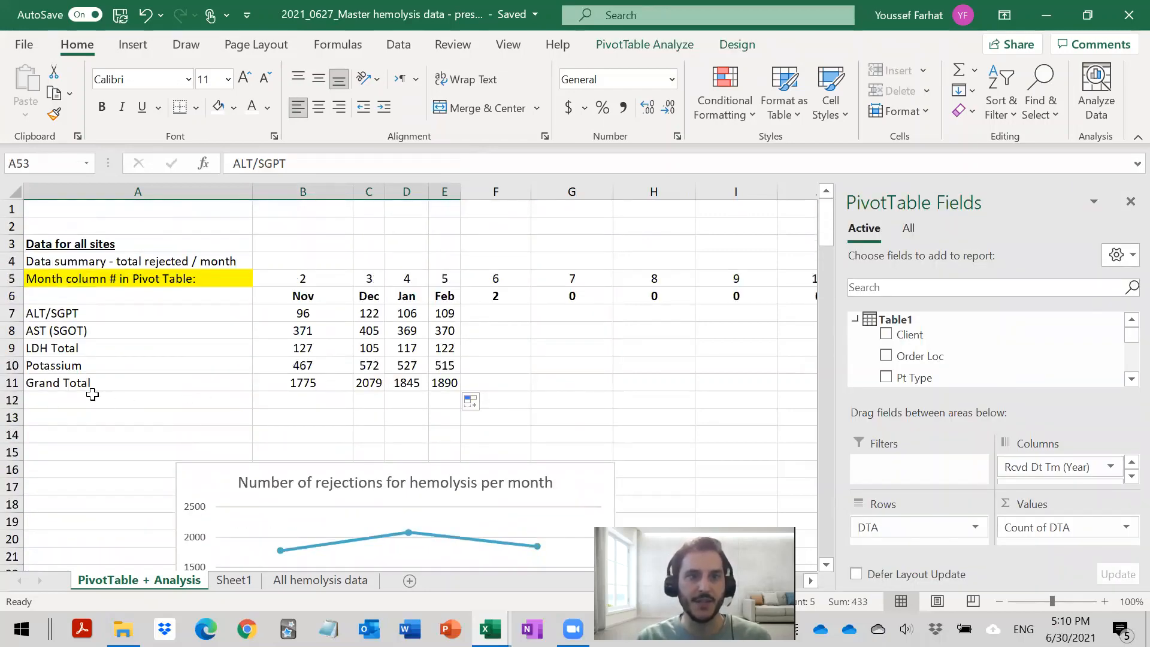
- Move the summary's Grand Total row down to row 12 and enter Alk Phos as a new test in A11
left_click_drag(85, 385, 443, 399)
scroll(380, 392, "down", 2)
scroll(380, 393, "down", 10)
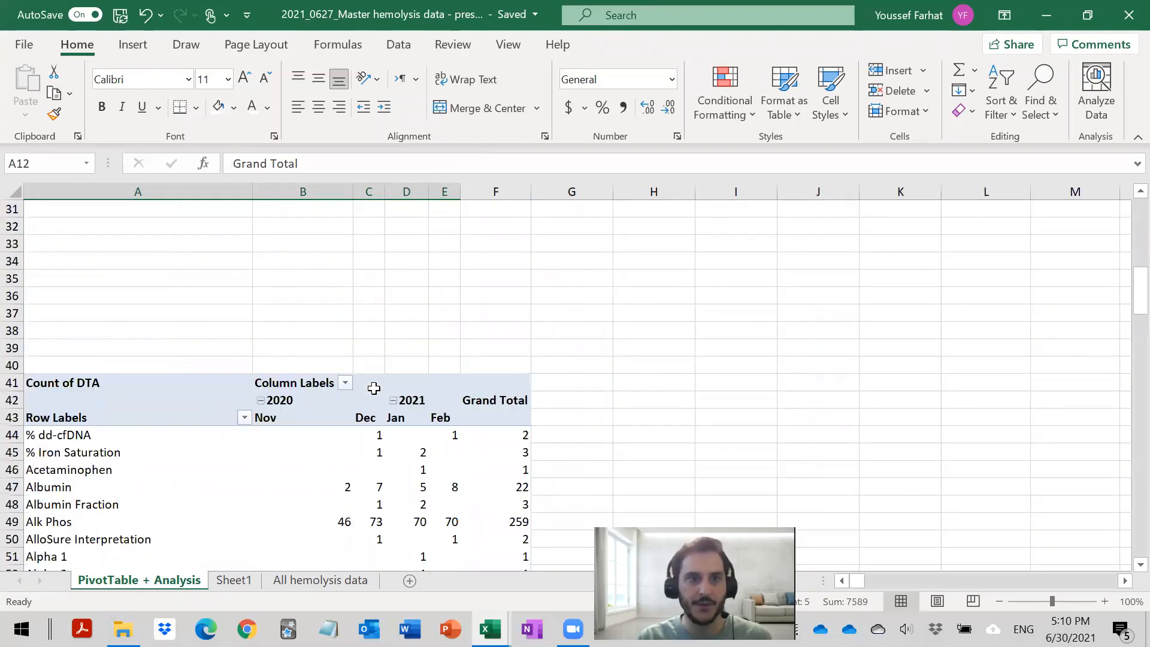
left_click(82, 436)
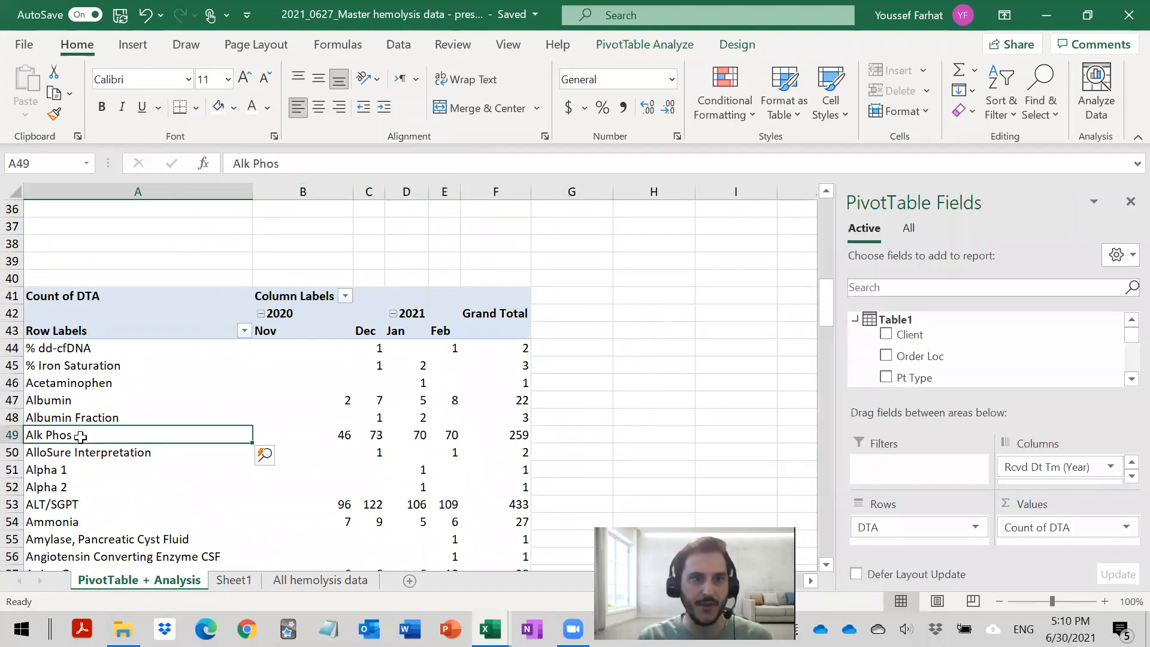
scroll(92, 432, "up", 8)
scroll(103, 403, "up", 4)
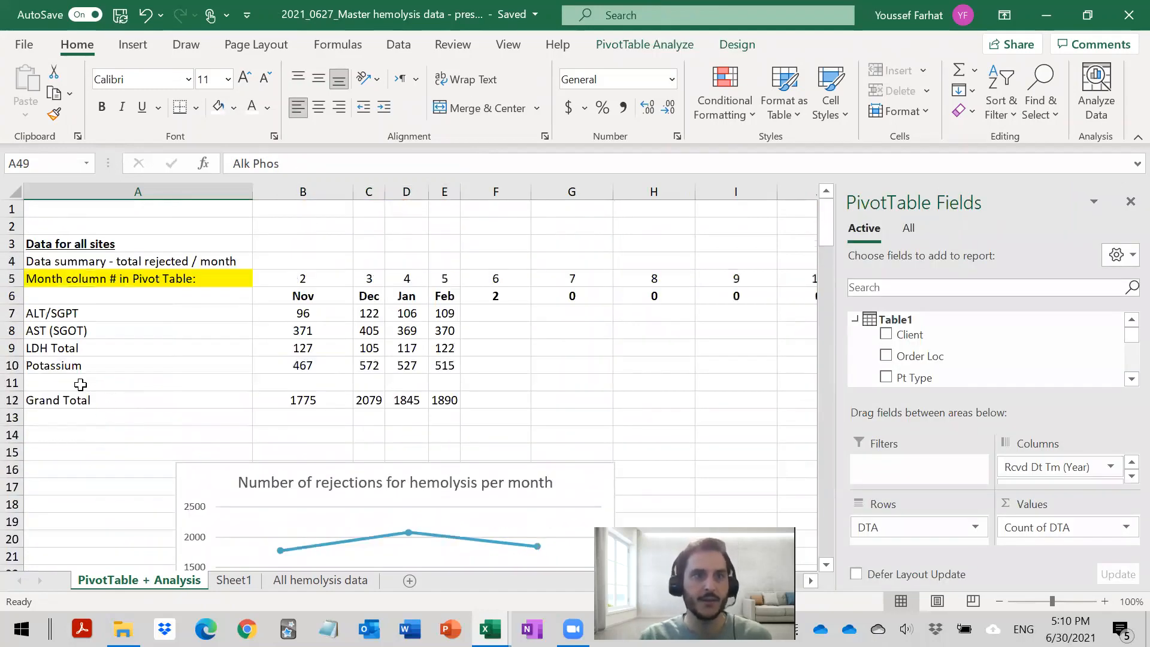
left_click(80, 384)
type("Alk ")
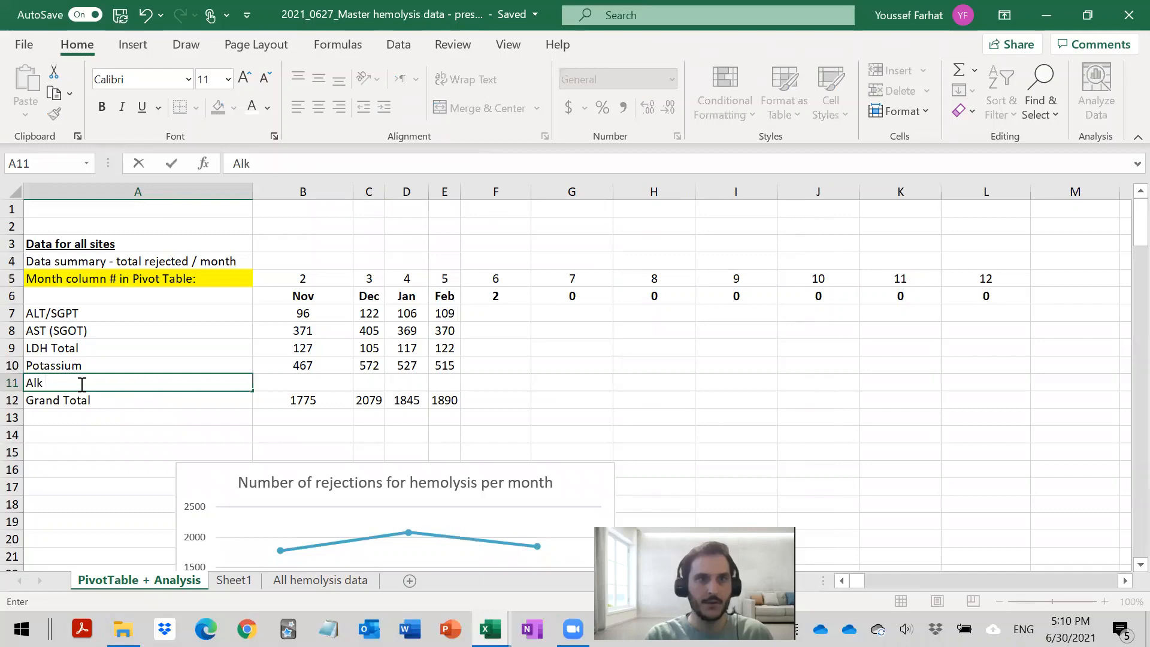
type("Phos")
left_click(118, 450)
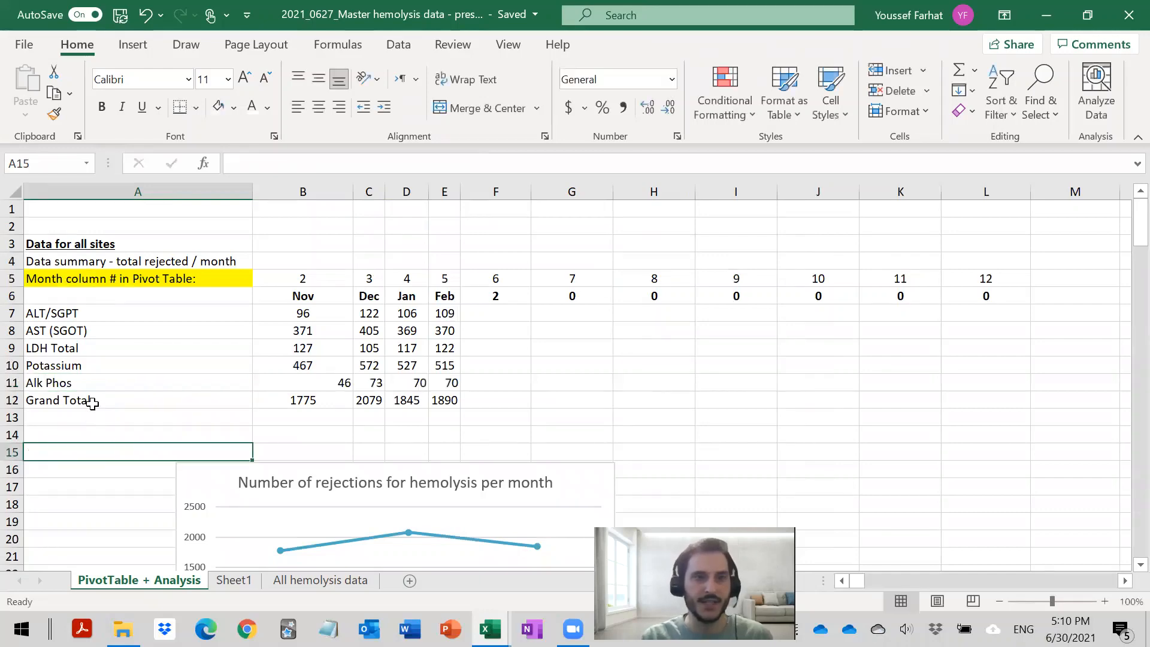
- Copy the Alk Phos row label from the PivotTable and paste it over the label in A11
left_click(90, 382)
scroll(93, 390, "down", 13)
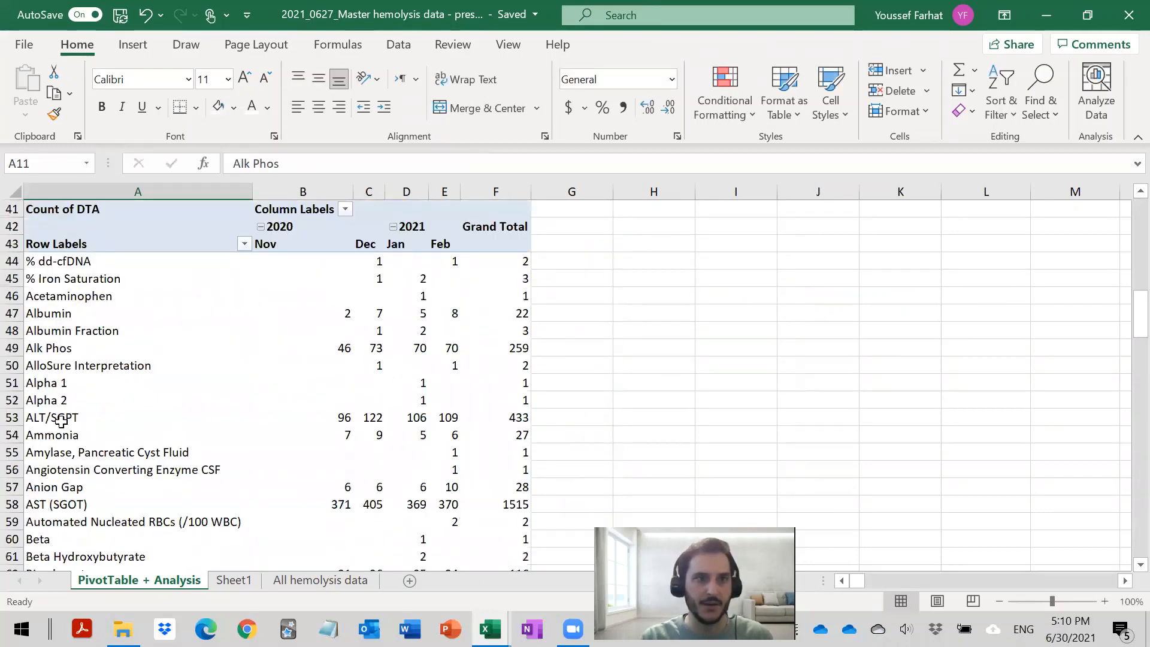
left_click(63, 351)
key("ctrl+c")
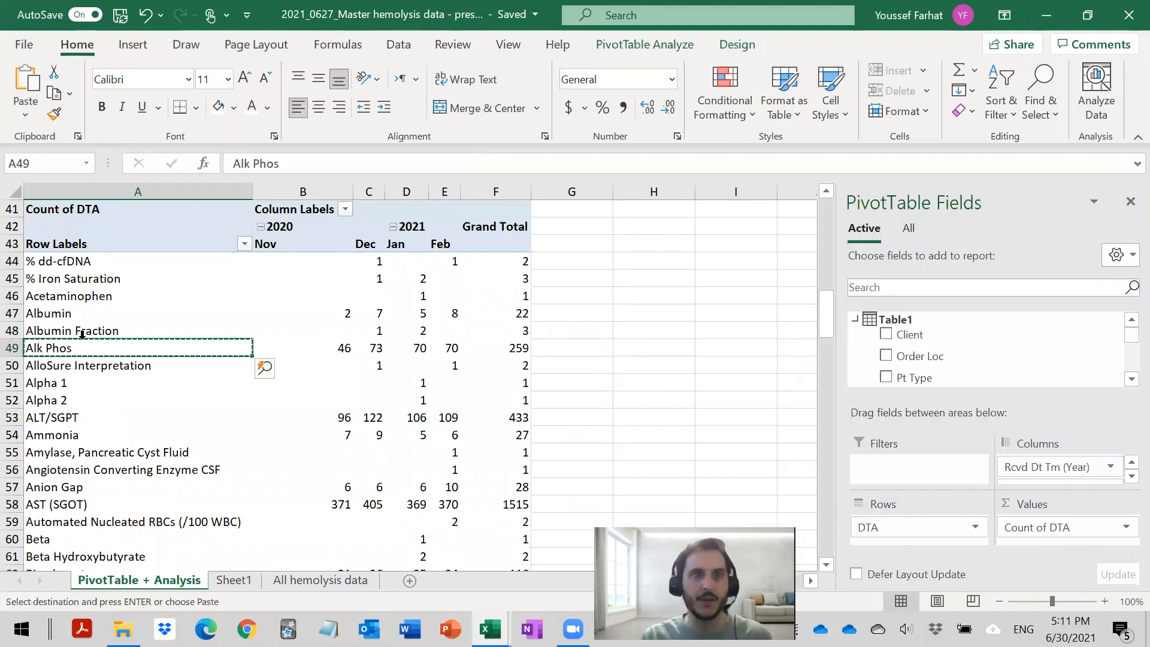
scroll(81, 336, "up", 13)
left_click(45, 382)
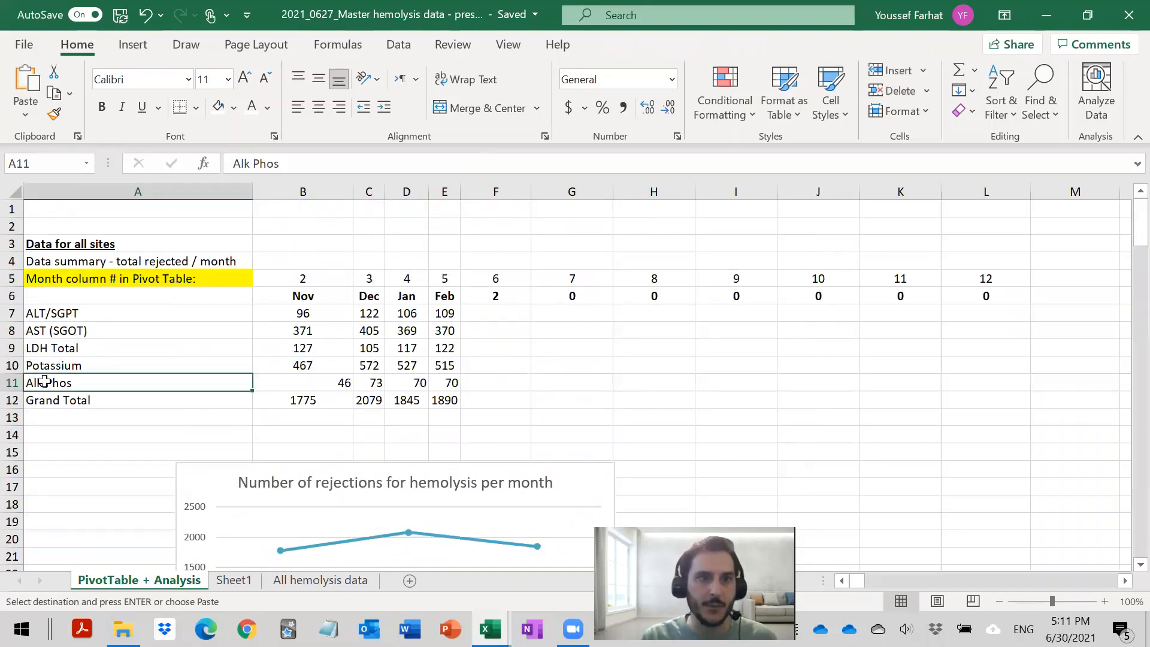
right_click(45, 381)
left_click(120, 159)
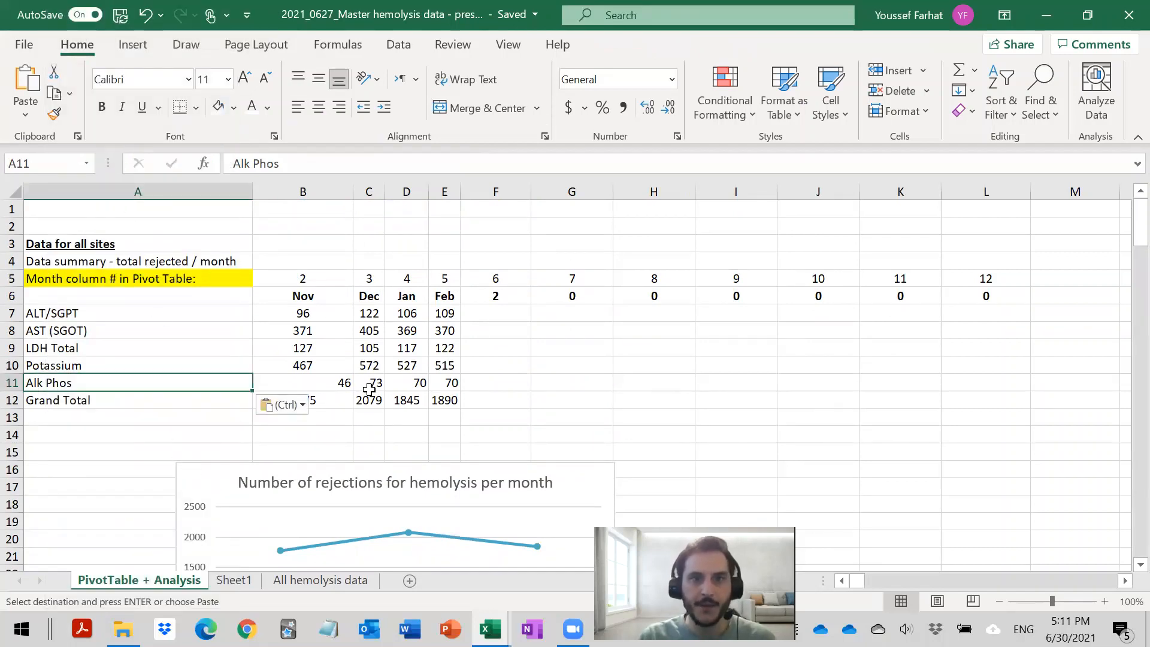
- Fill the Potassium VLOOKUP formula from B10 down to B11 and across the Alk Phos row to E11
left_click(323, 363)
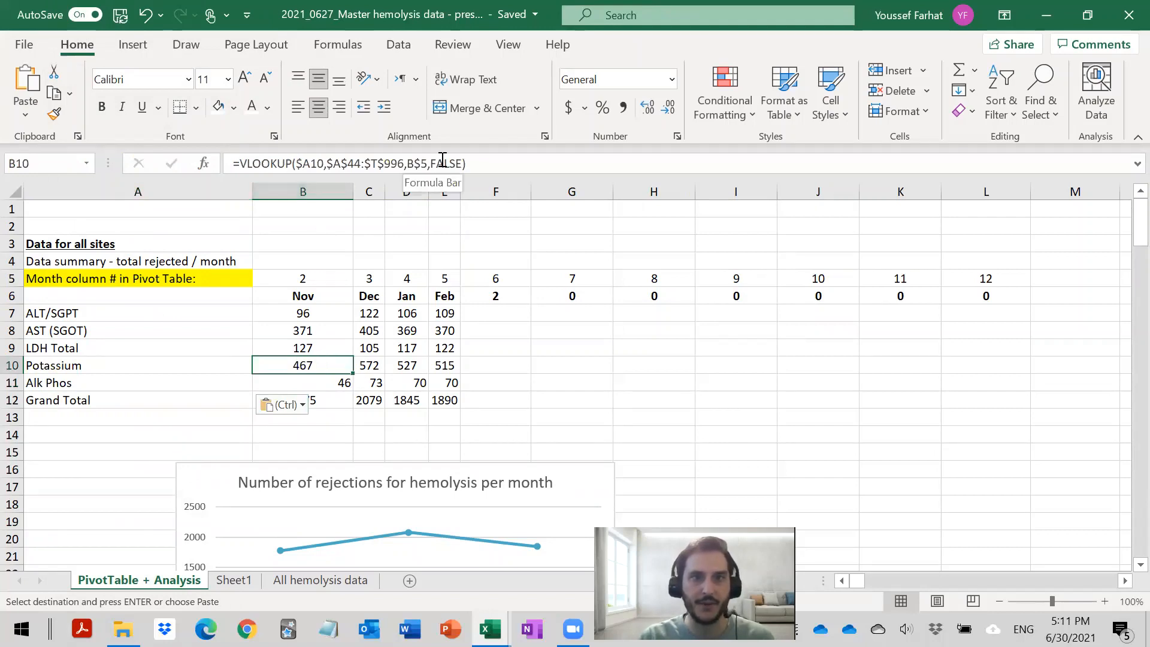
left_click_drag(355, 374, 448, 387)
key("Down")
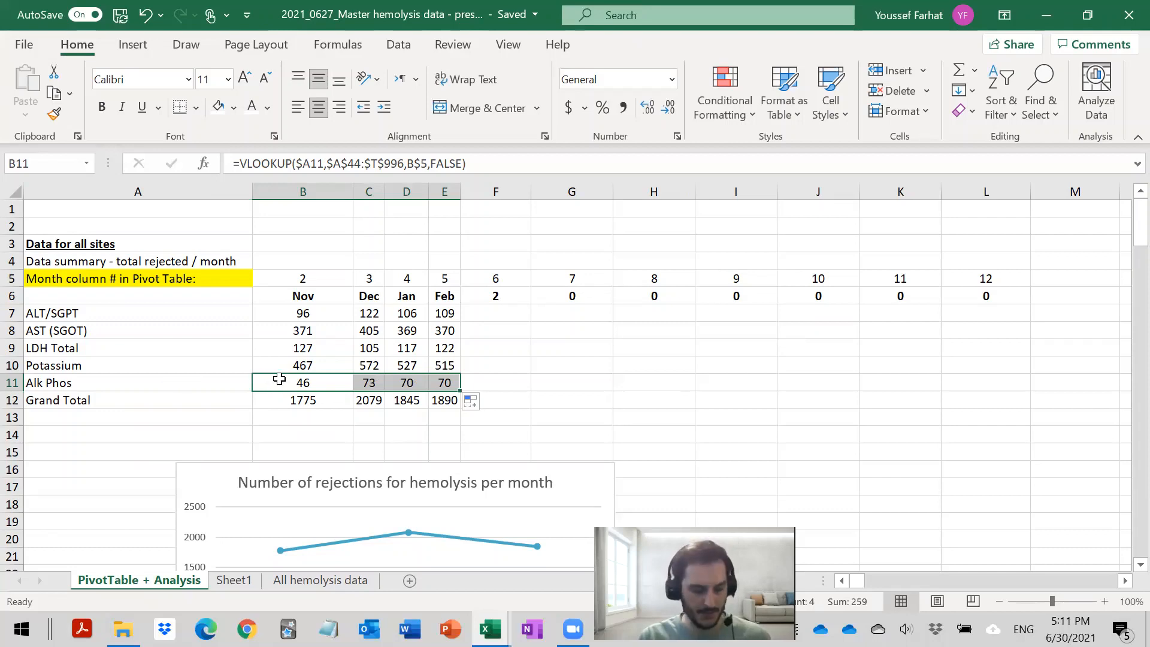
key("ctrl+z")
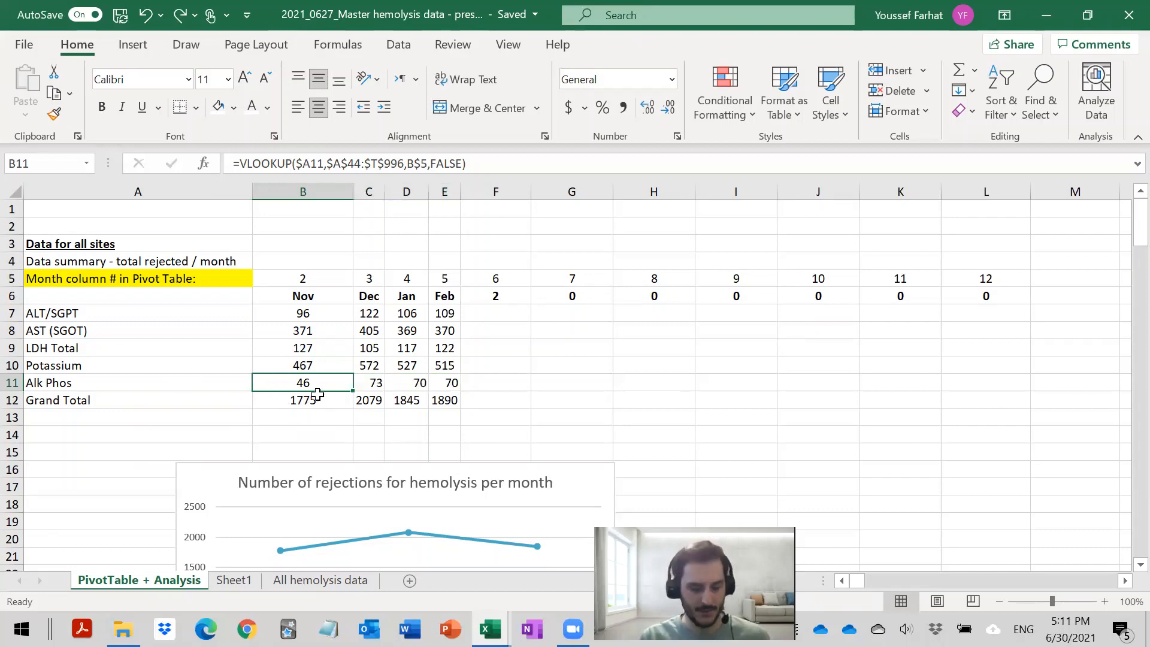
key("ctrl+y")
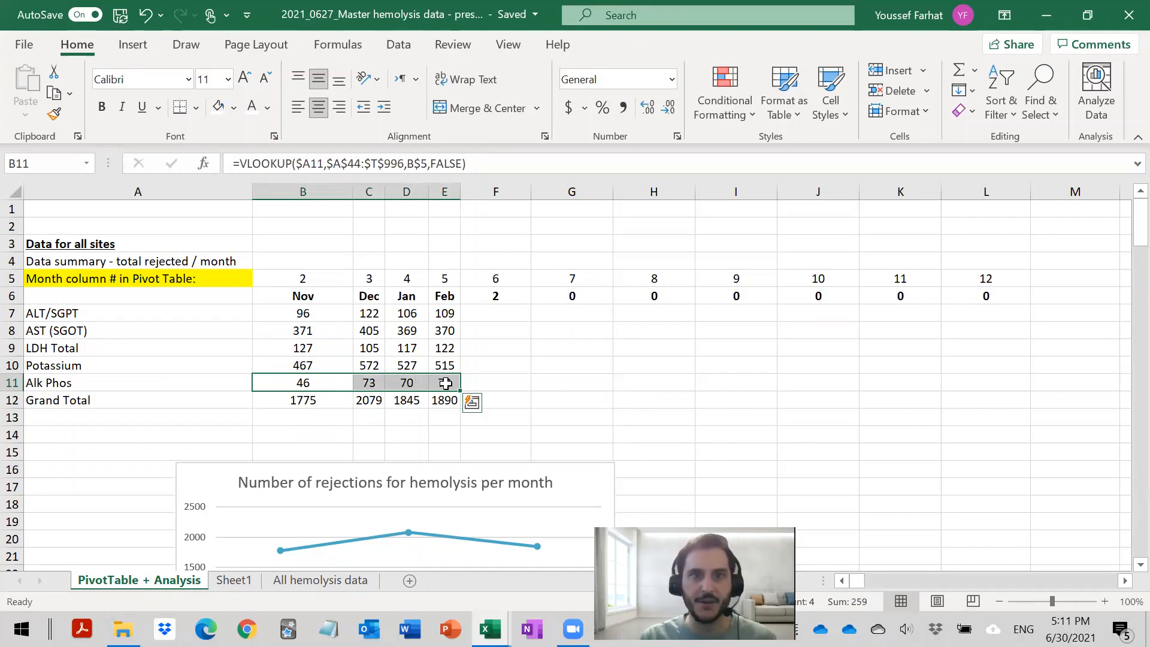
left_click(371, 382)
left_click(444, 383)
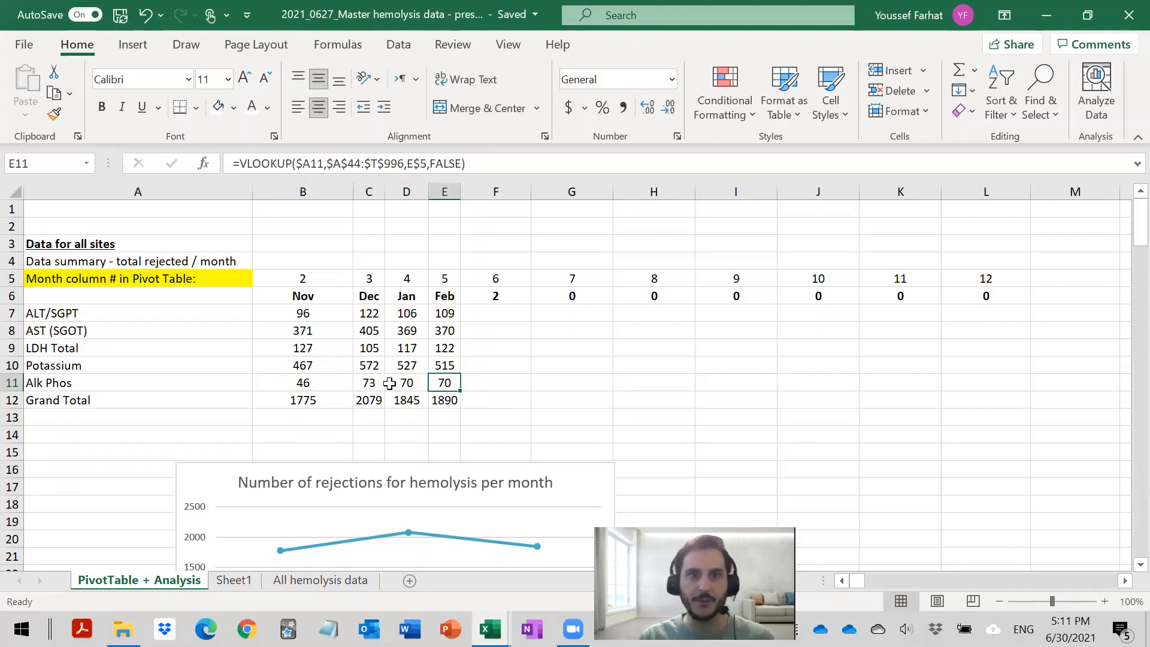
left_click(288, 386)
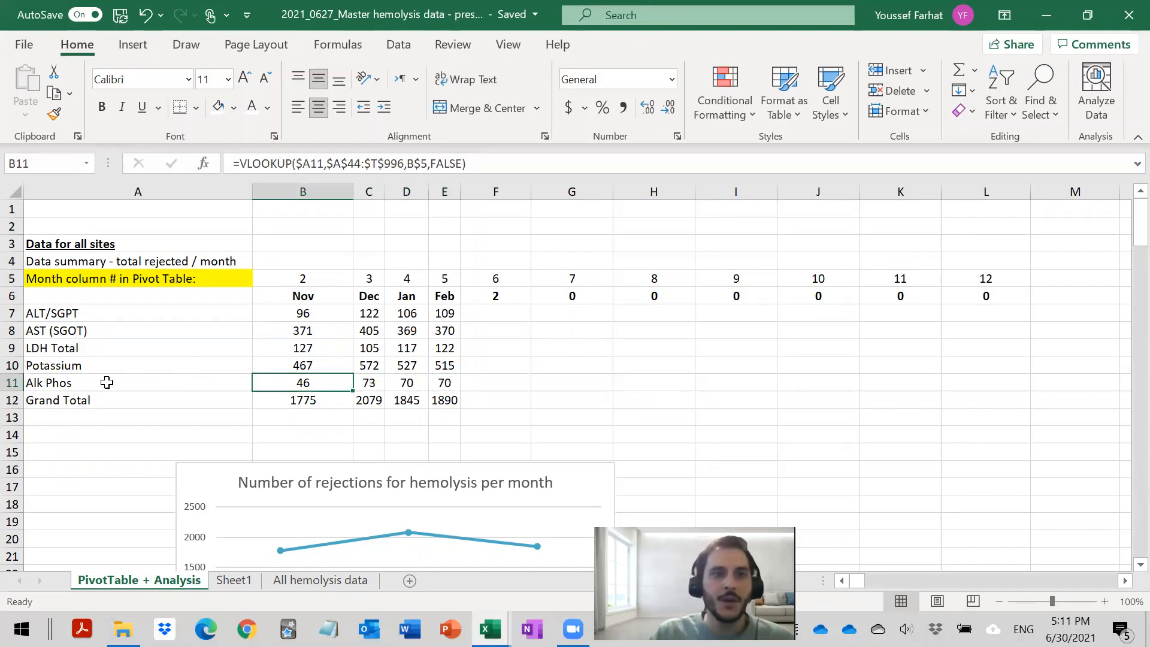
- Compare the summary's Alk Phos row with the PivotTable's Alk Phos row and inspect the lookup formula in B11
left_click_drag(155, 389, 444, 383)
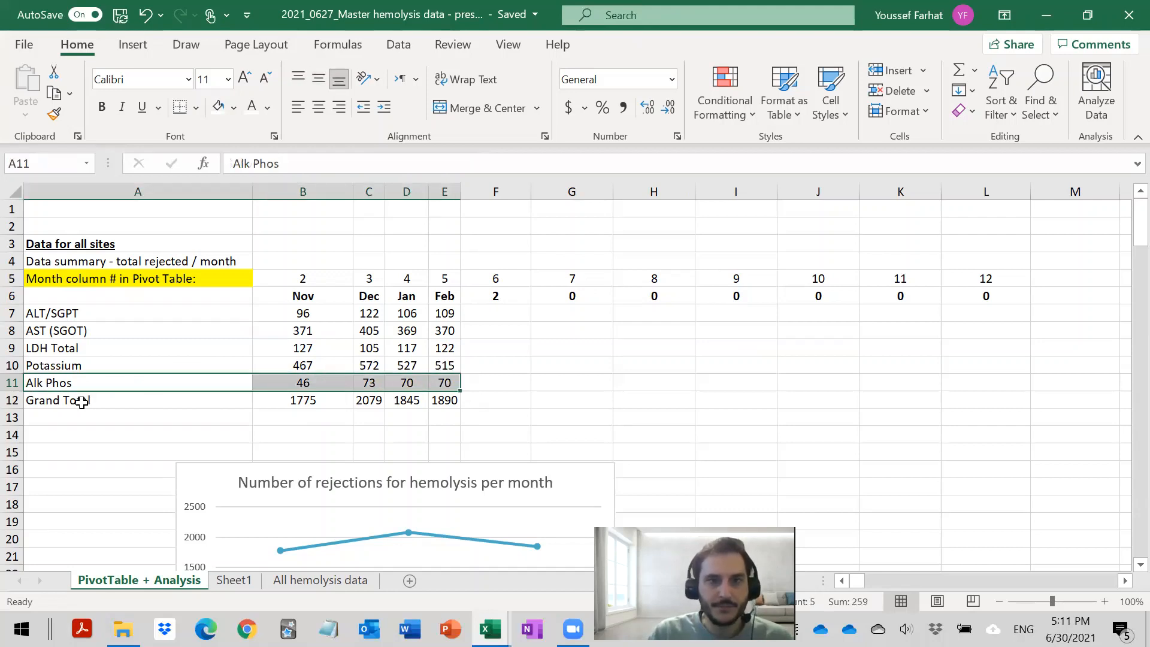
scroll(83, 402, "down", 12)
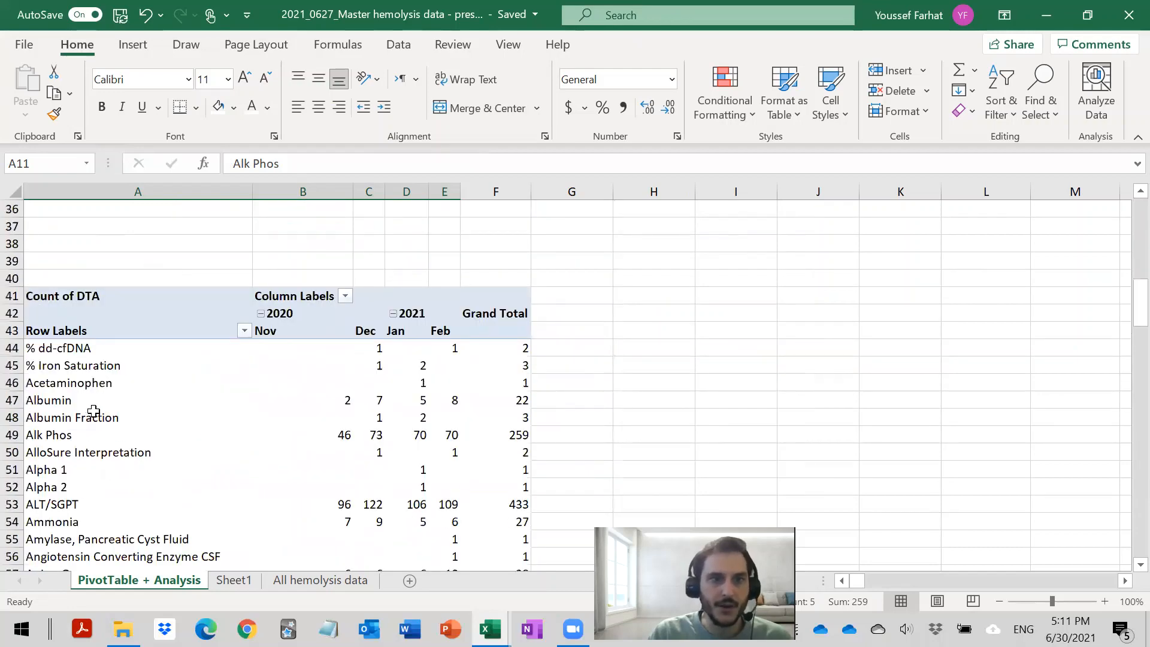
left_click_drag(123, 437, 451, 436)
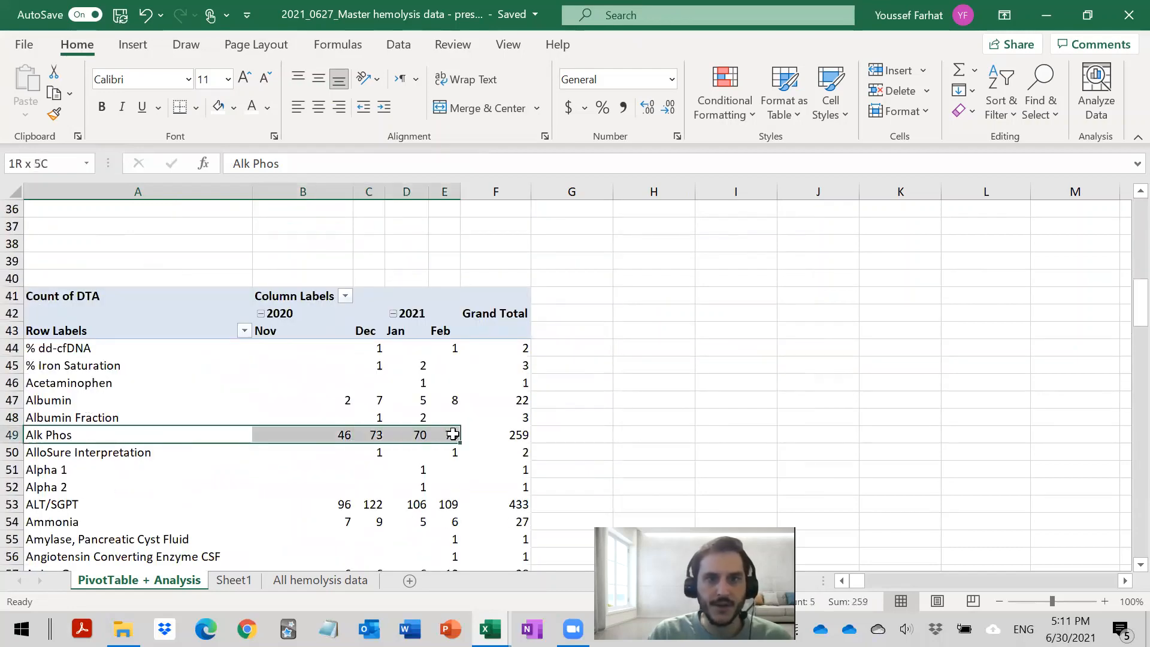
scroll(442, 449, "up", 3)
scroll(442, 448, "up", 8)
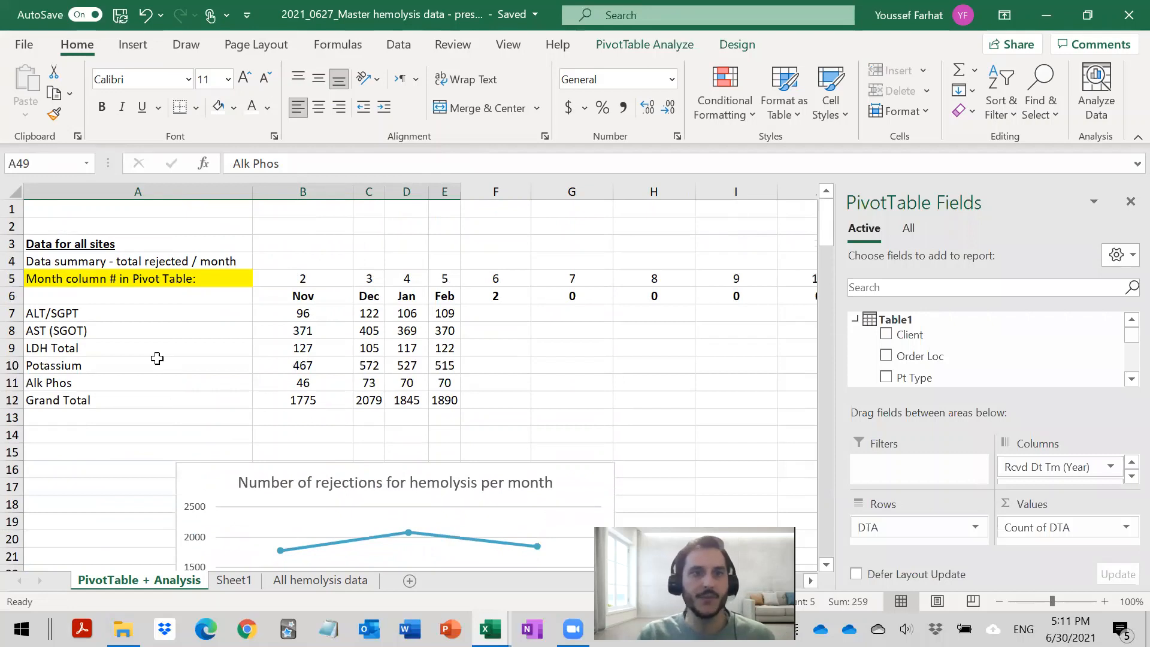
left_click(81, 383)
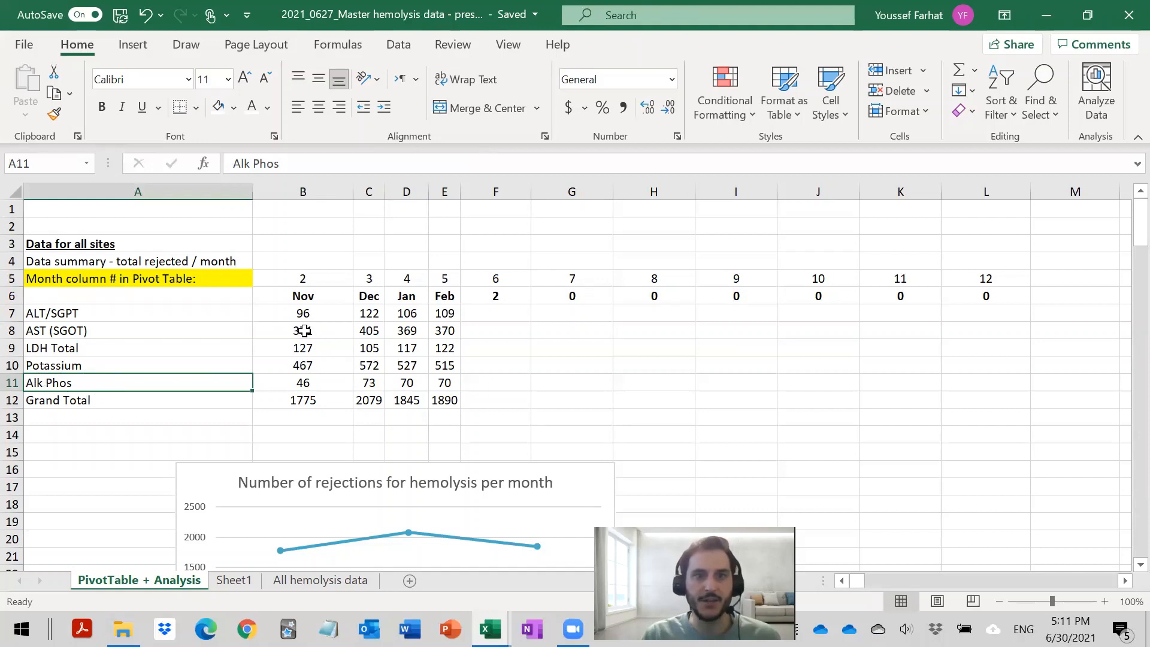
left_click(316, 385)
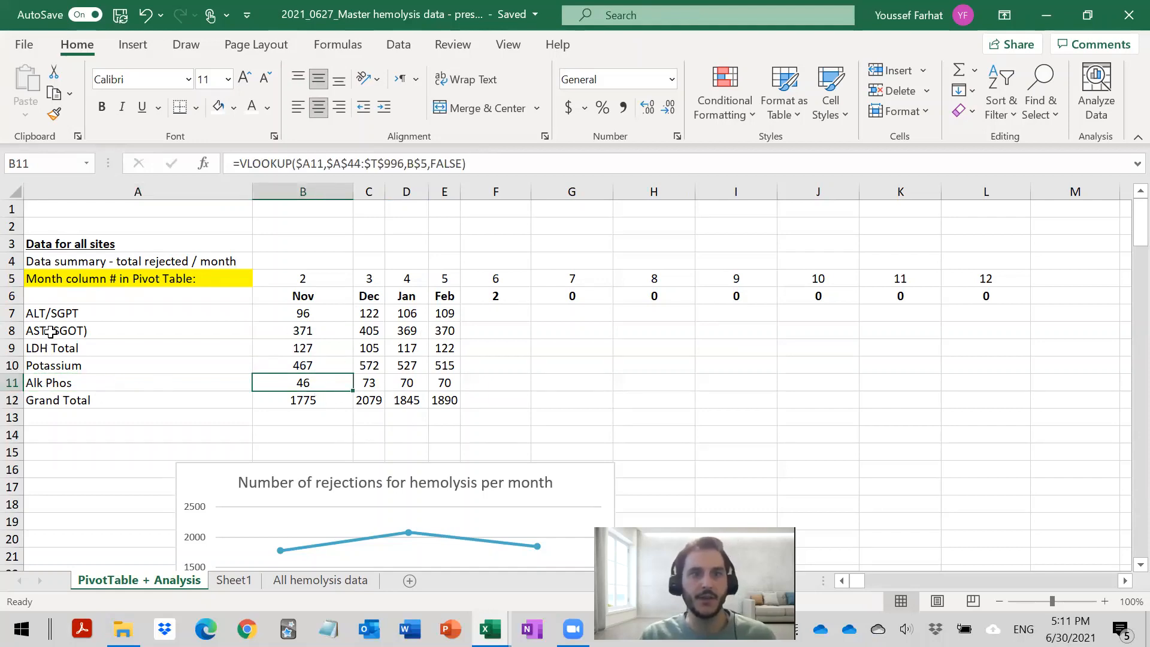
- Select the summary range A6:E12 and examine the months and tests plotted in the hemolysis rejections chart
scroll(47, 327, "down", 2)
left_click_drag(48, 213, 452, 323)
scroll(413, 334, "up", 2)
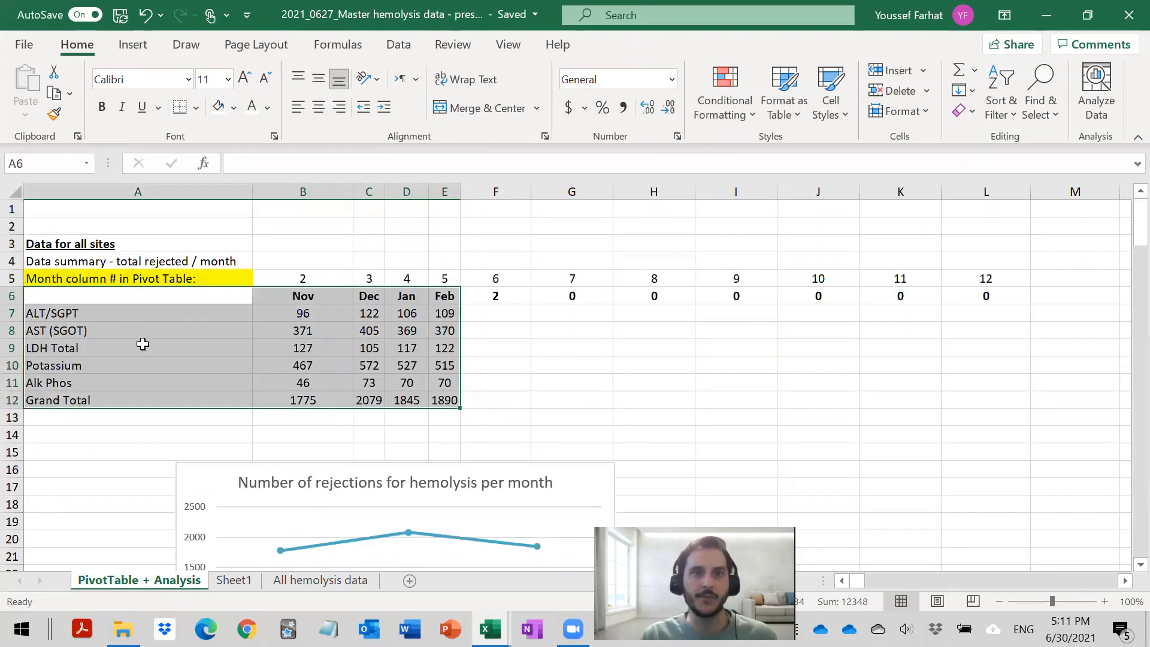
scroll(200, 323, "down", 3)
scroll(200, 327, "down", 2)
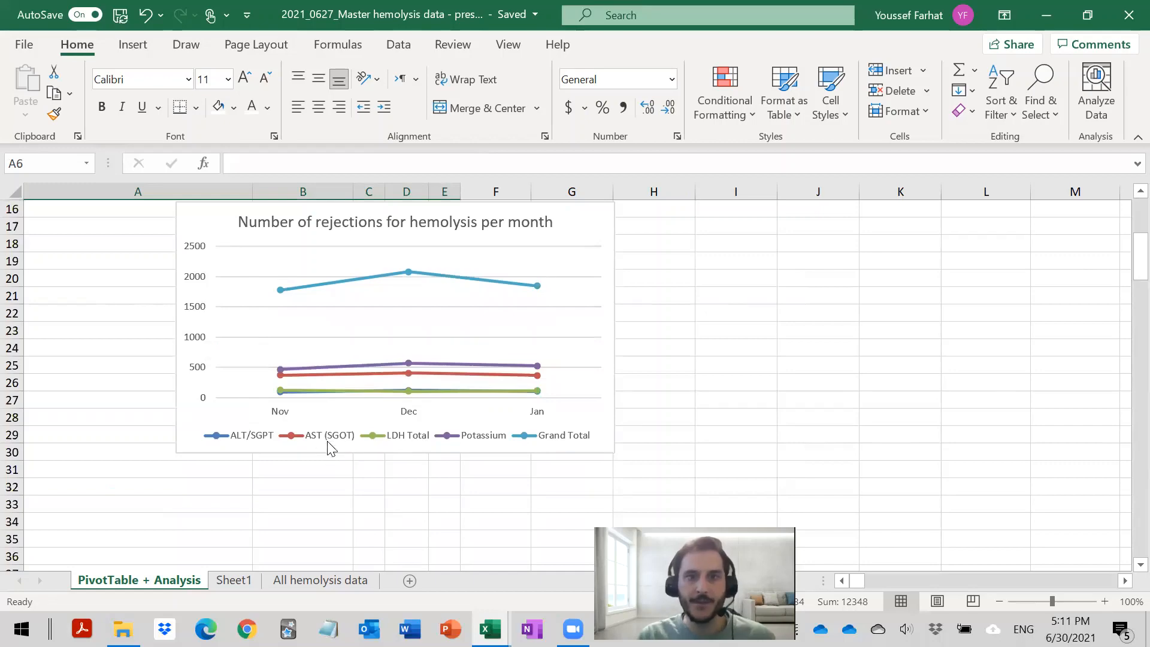
scroll(383, 414, "up", 2)
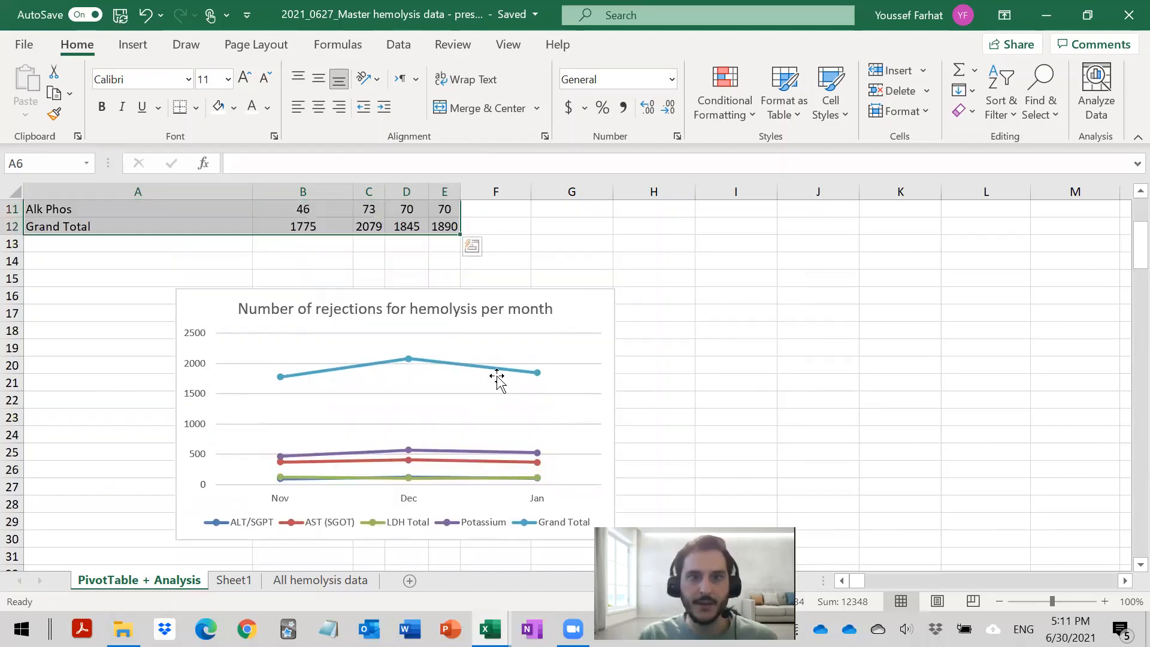
left_click(581, 311)
scroll(352, 372, "up", 4)
scroll(299, 446, "down", 2)
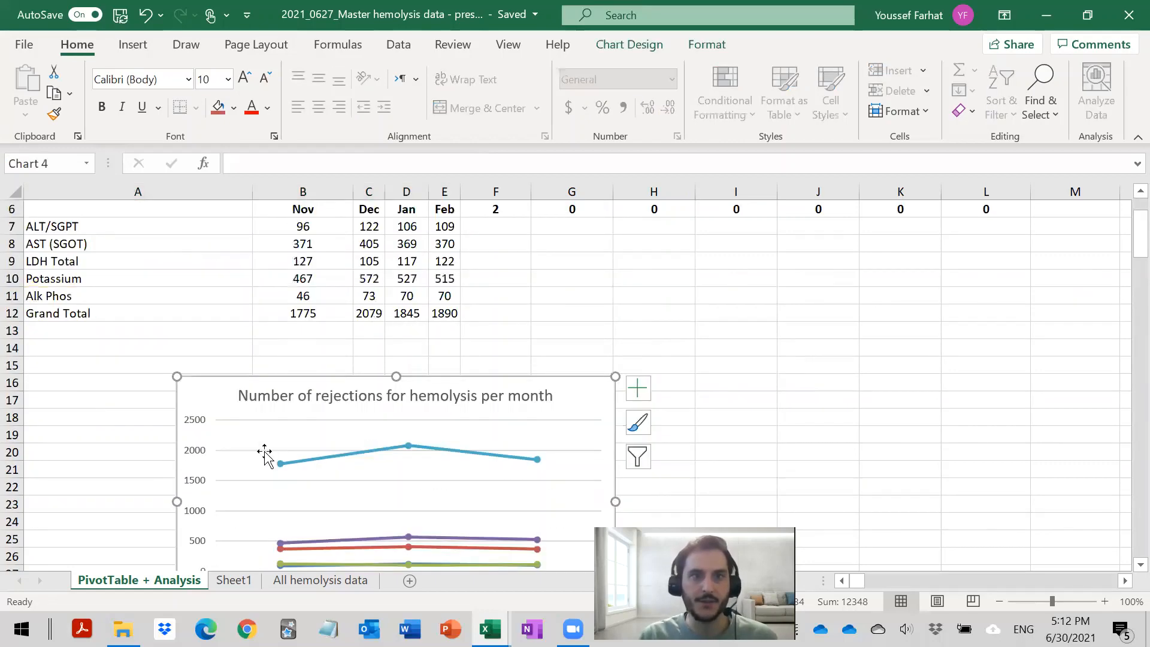
left_click(238, 280)
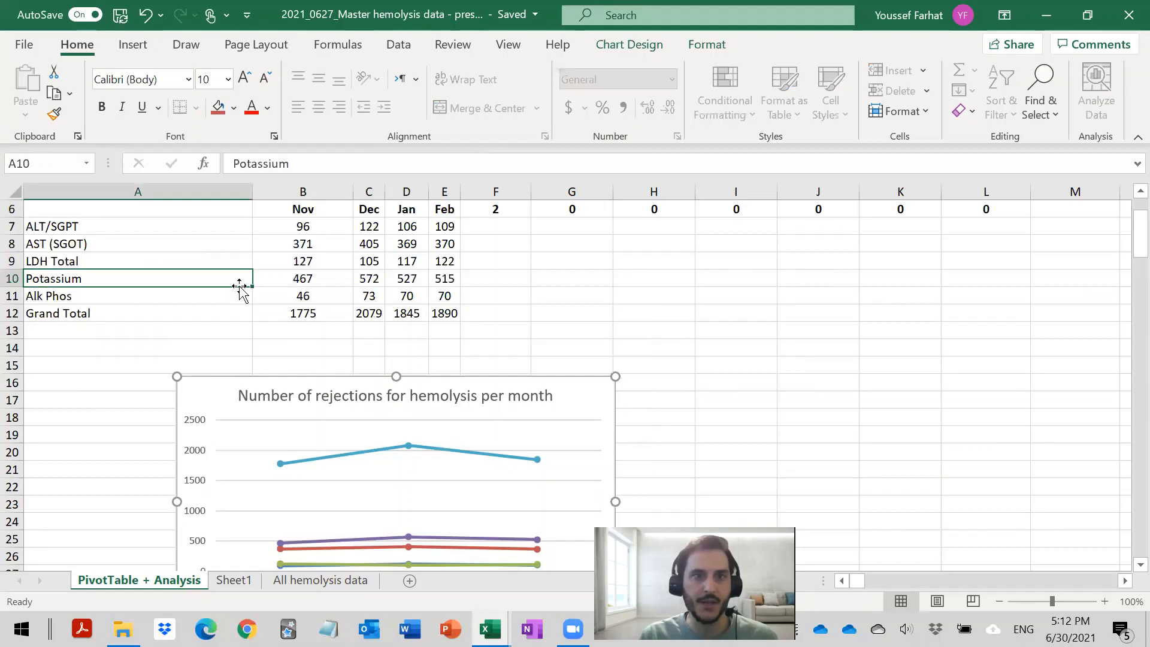
- Change the hemolysis rejections chart's source data to the summary range A6:E12, covering November to February and the Alk Phos row
left_click(210, 396)
scroll(209, 397, "up", 2)
scroll(213, 411, "down", 2)
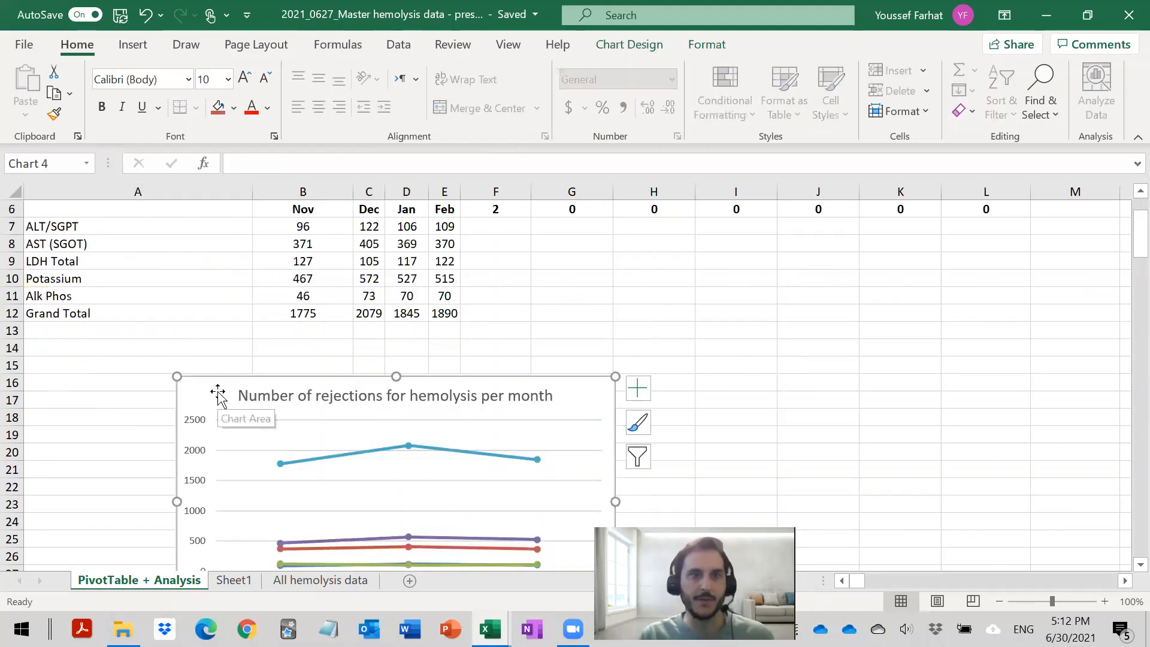
right_click(219, 400)
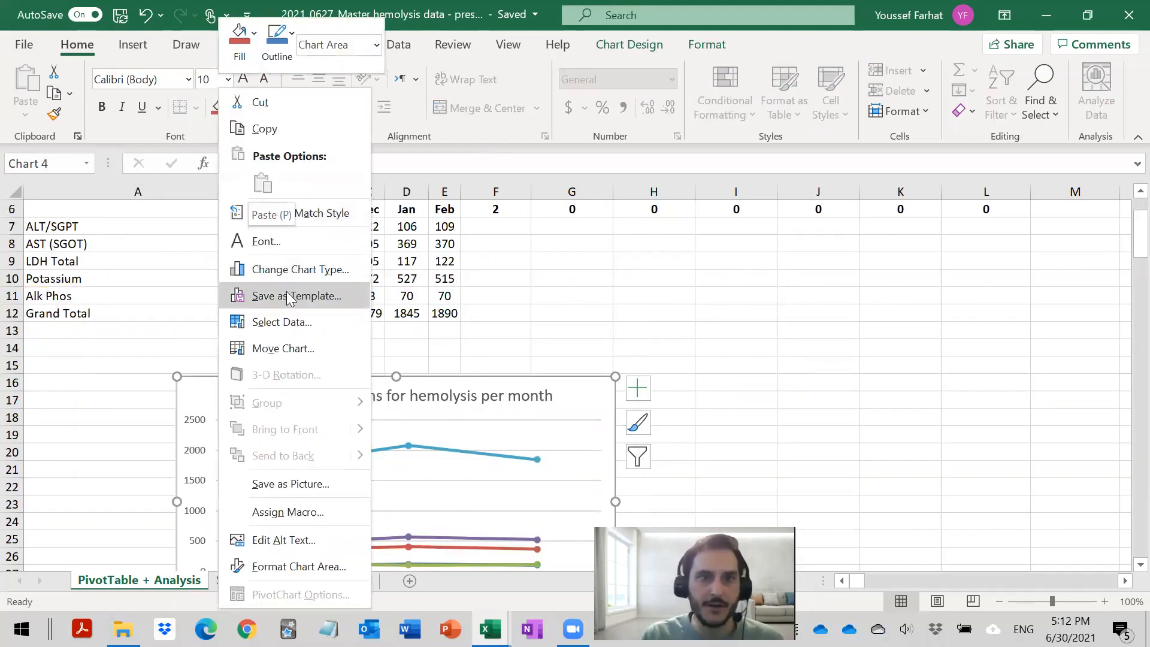
left_click(289, 322)
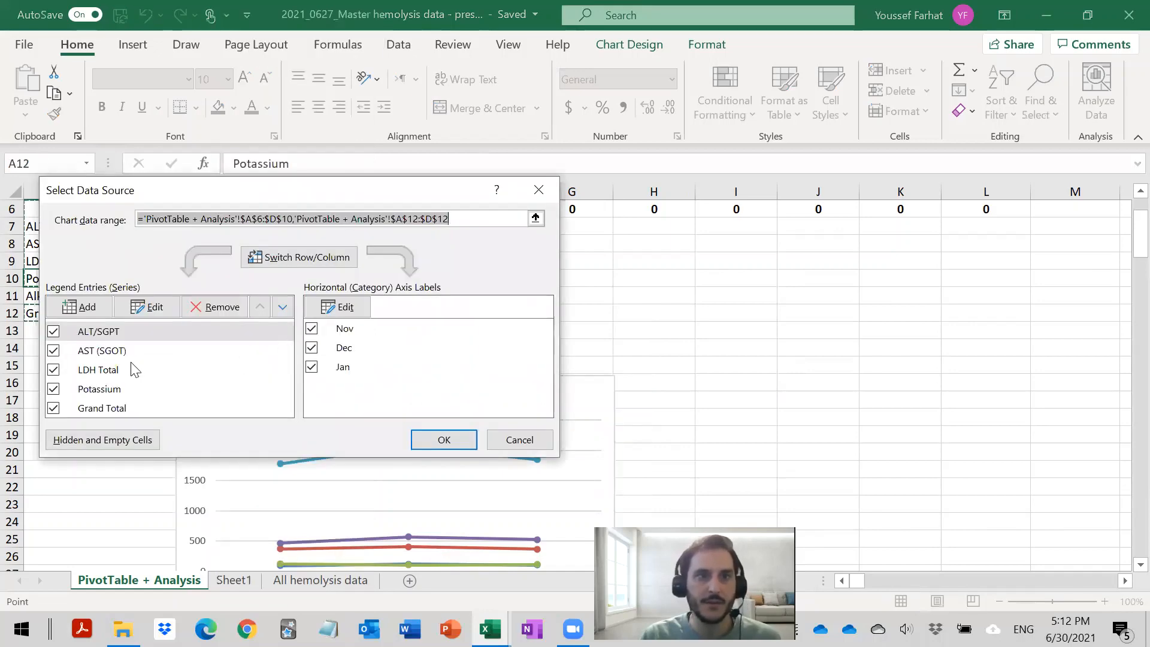
scroll(134, 370, "down", 2)
scroll(135, 367, "up", 4)
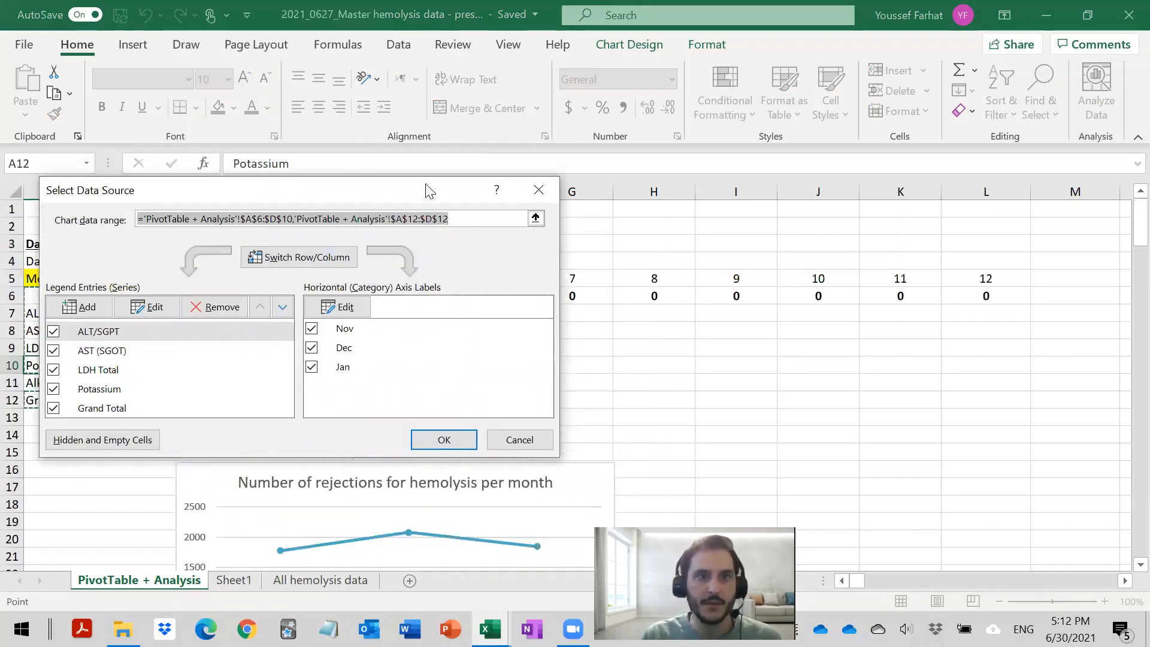
left_click_drag(426, 185, 985, 237)
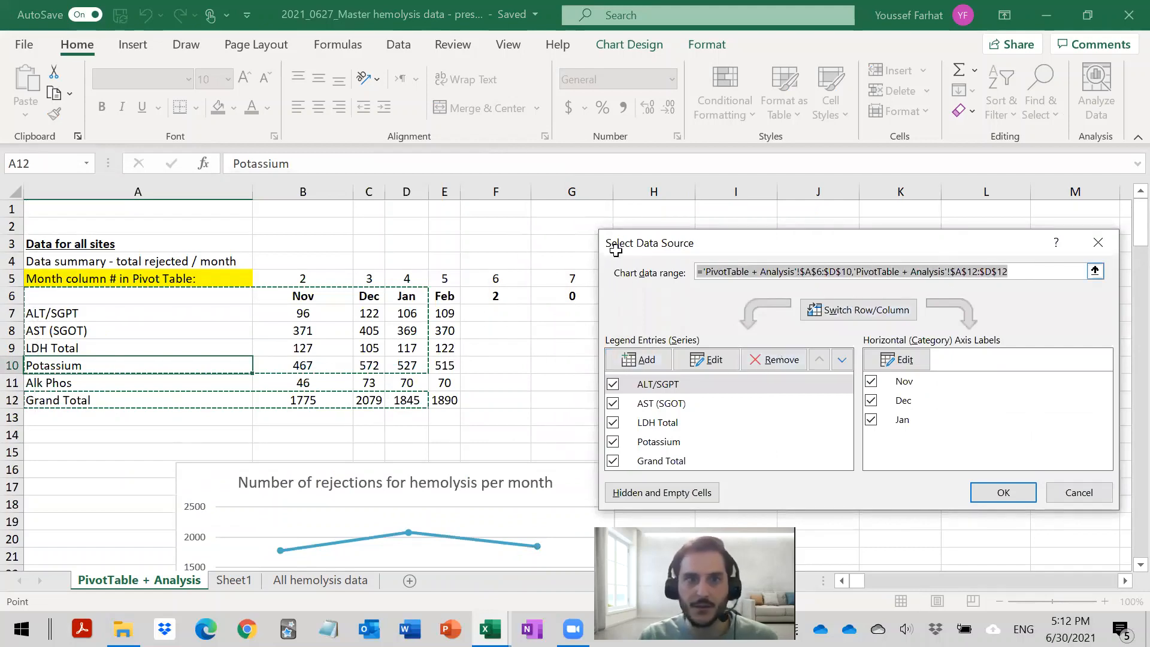
left_click_drag(142, 297, 451, 396)
left_click(1004, 493)
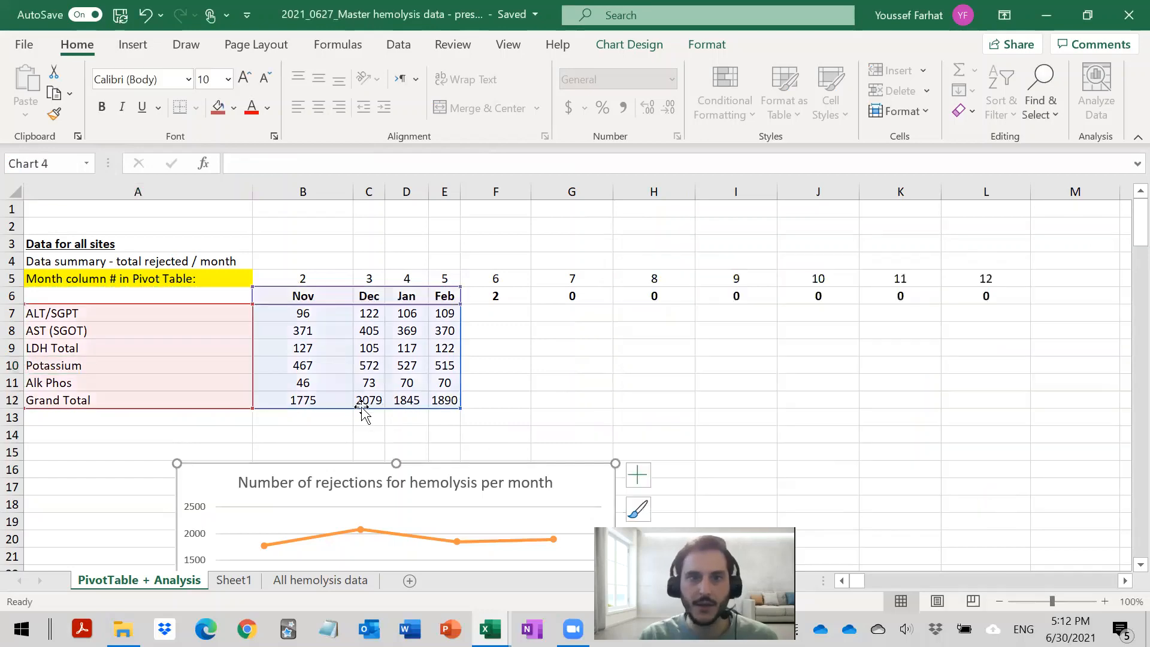
- Check the updated chart against the summary, then extend its data range through column H and view how the months are plotted
scroll(363, 413, "down", 5)
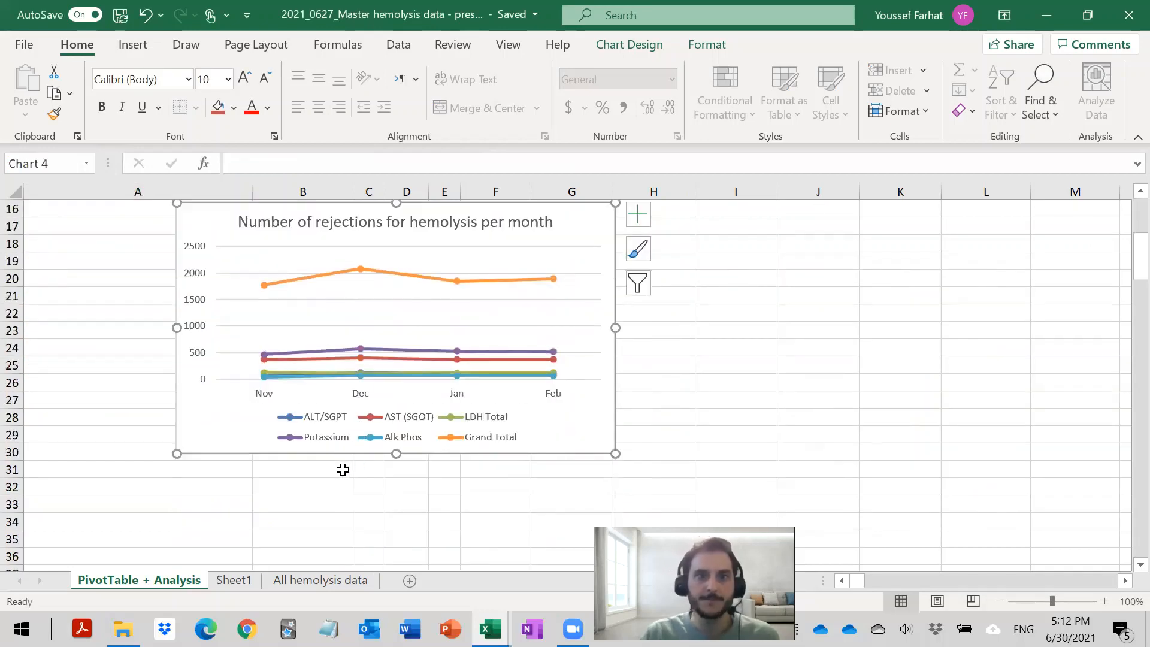
scroll(343, 470, "up", 3)
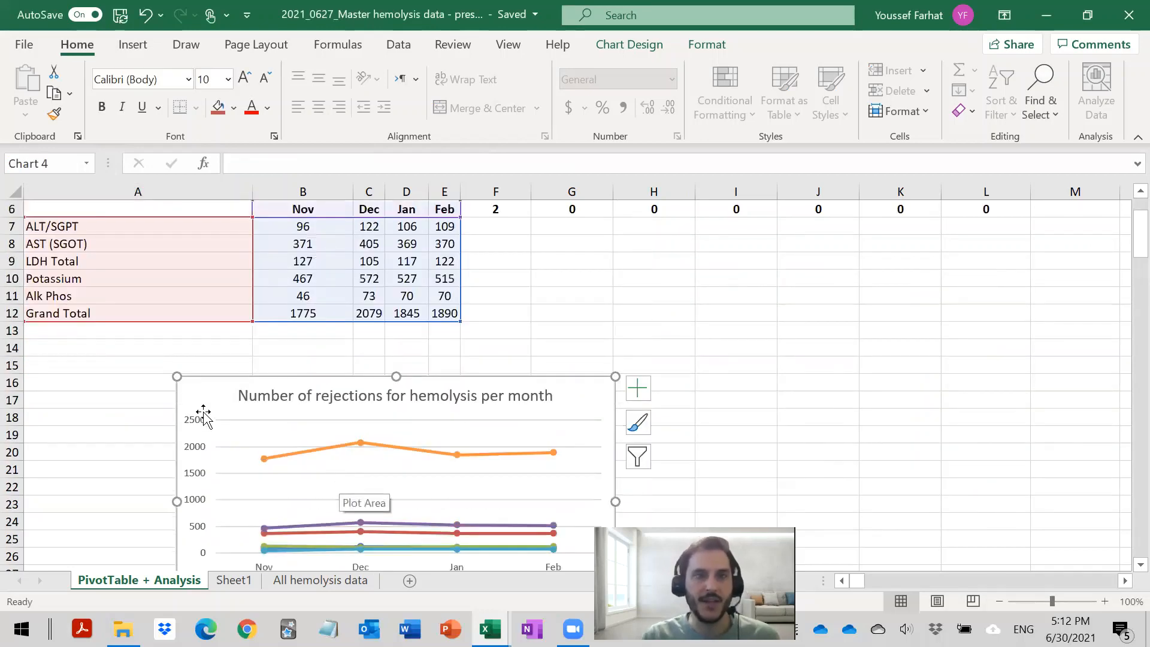
scroll(204, 417, "down", 2)
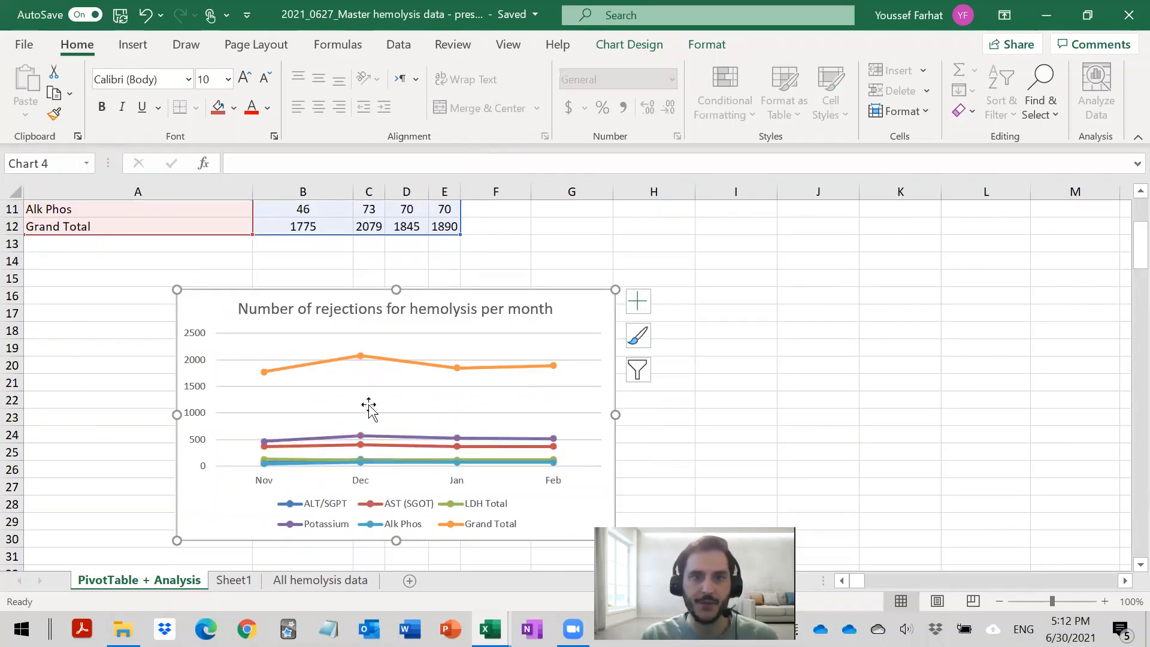
scroll(370, 405, "up", 4)
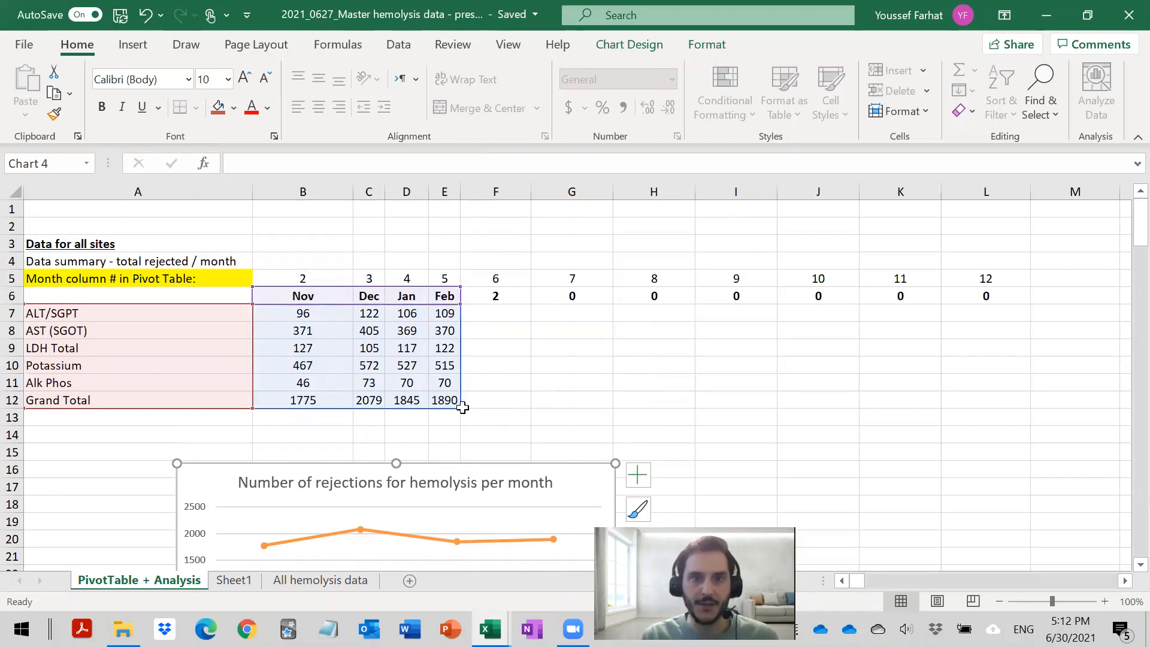
left_click_drag(463, 408, 689, 398)
scroll(383, 517, "down", 5)
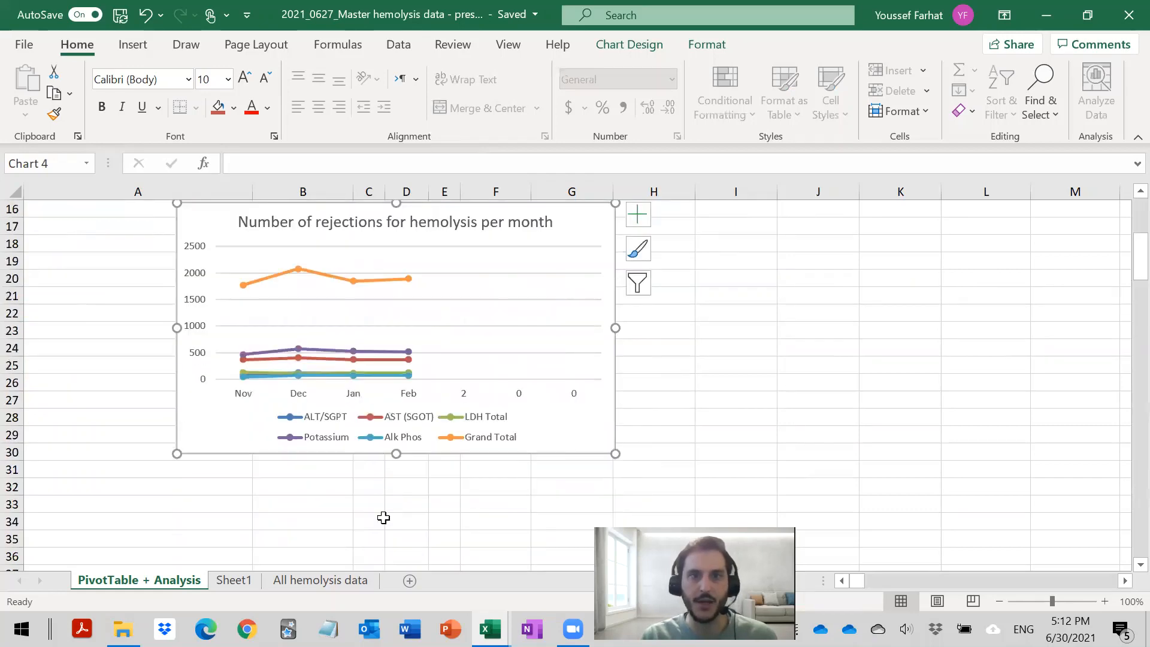
scroll(495, 410, "up", 5)
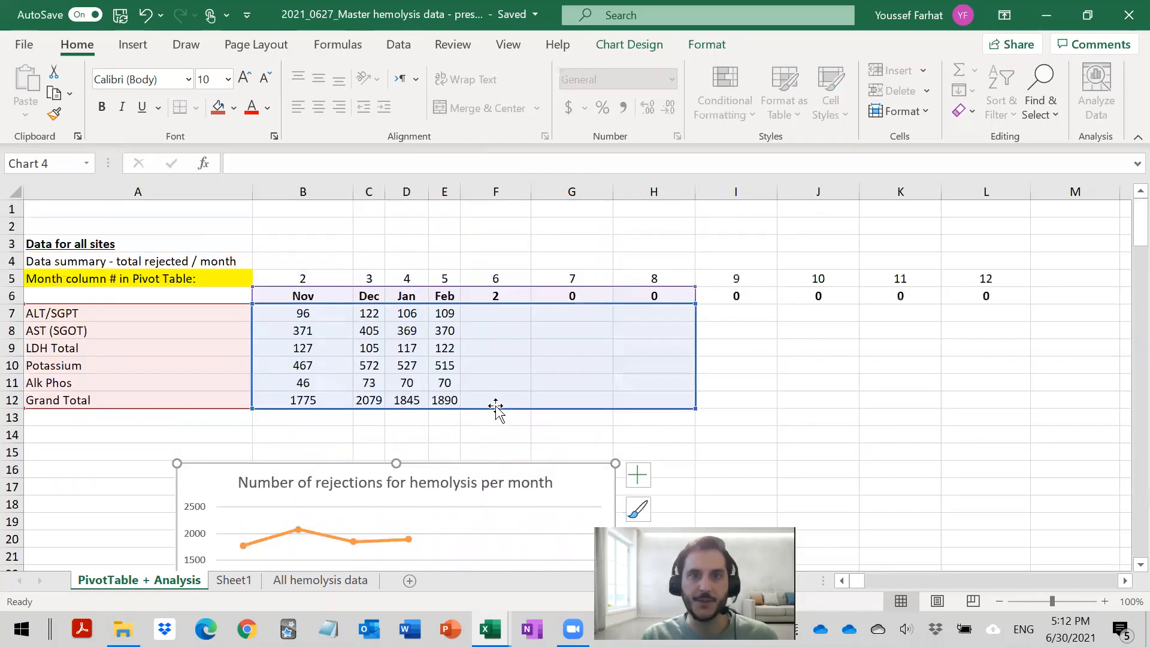
- Shrink the chart's data range back so it ends at the Feb column E
left_click(544, 397)
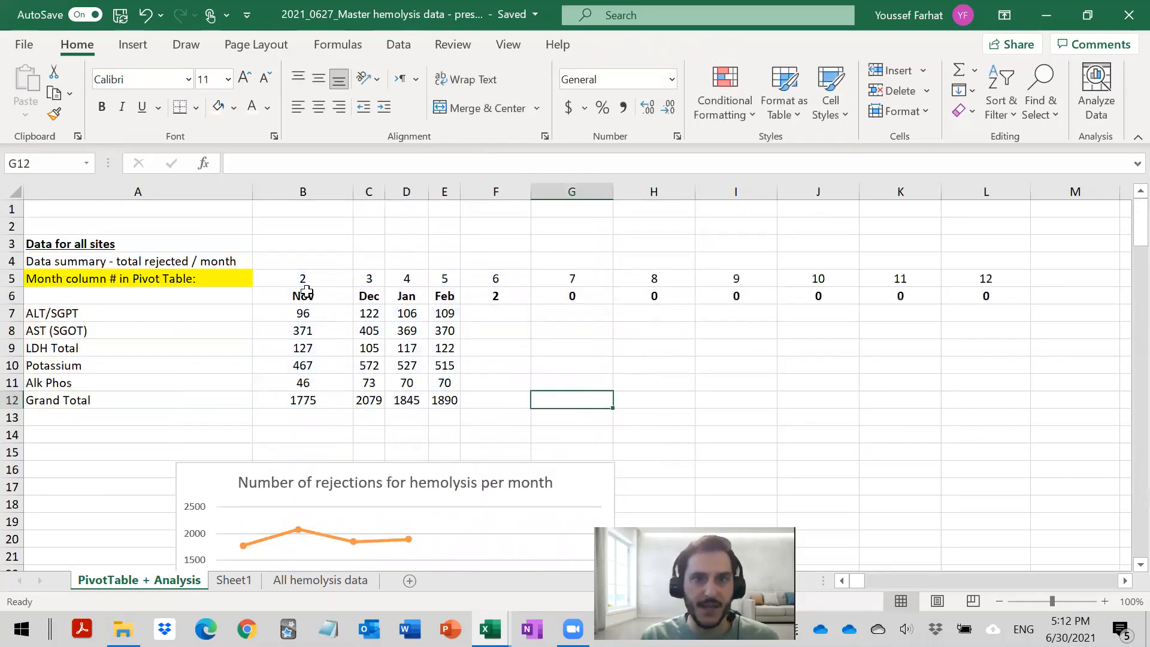
left_click_drag(306, 291, 725, 401)
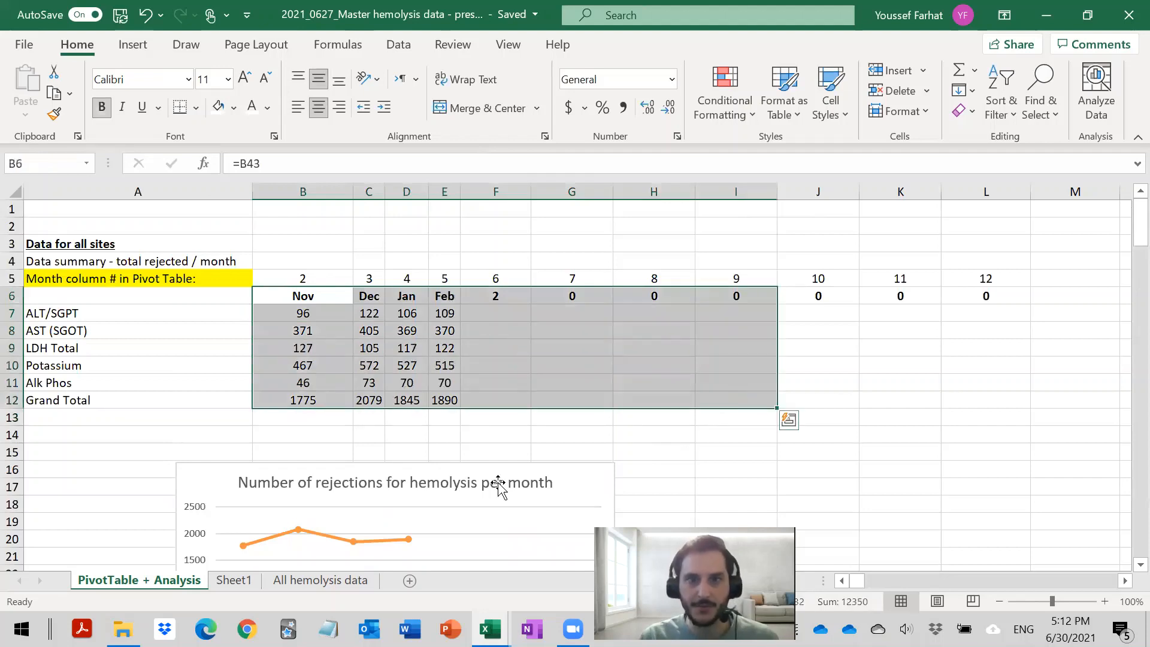
left_click(611, 470)
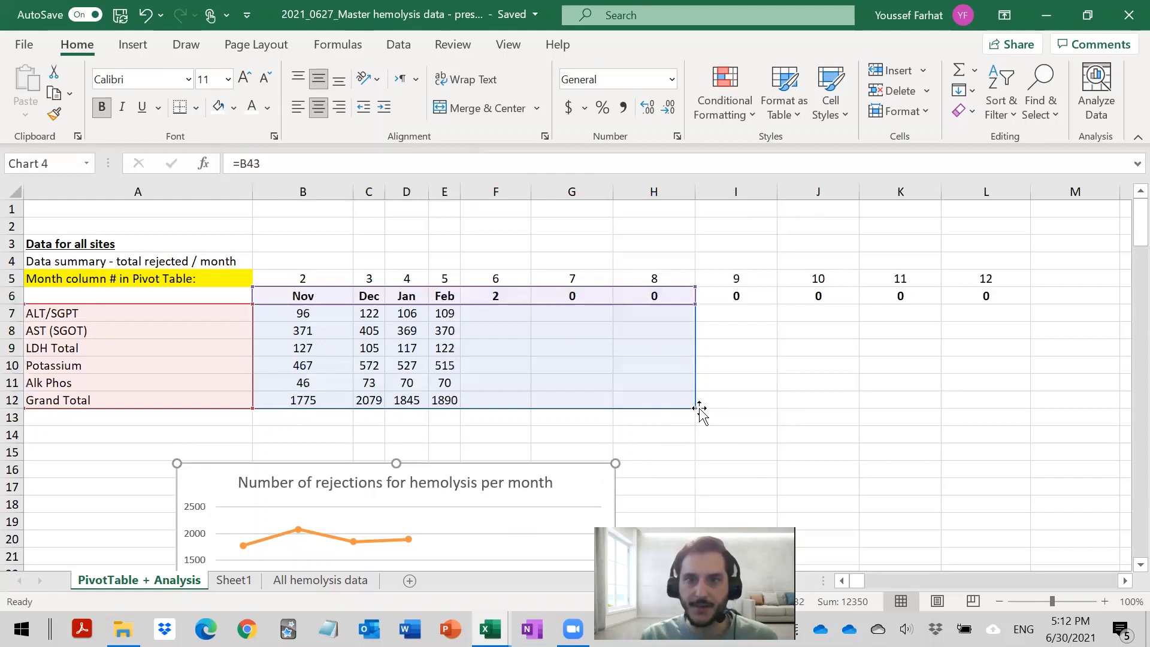
left_click_drag(696, 407, 470, 415)
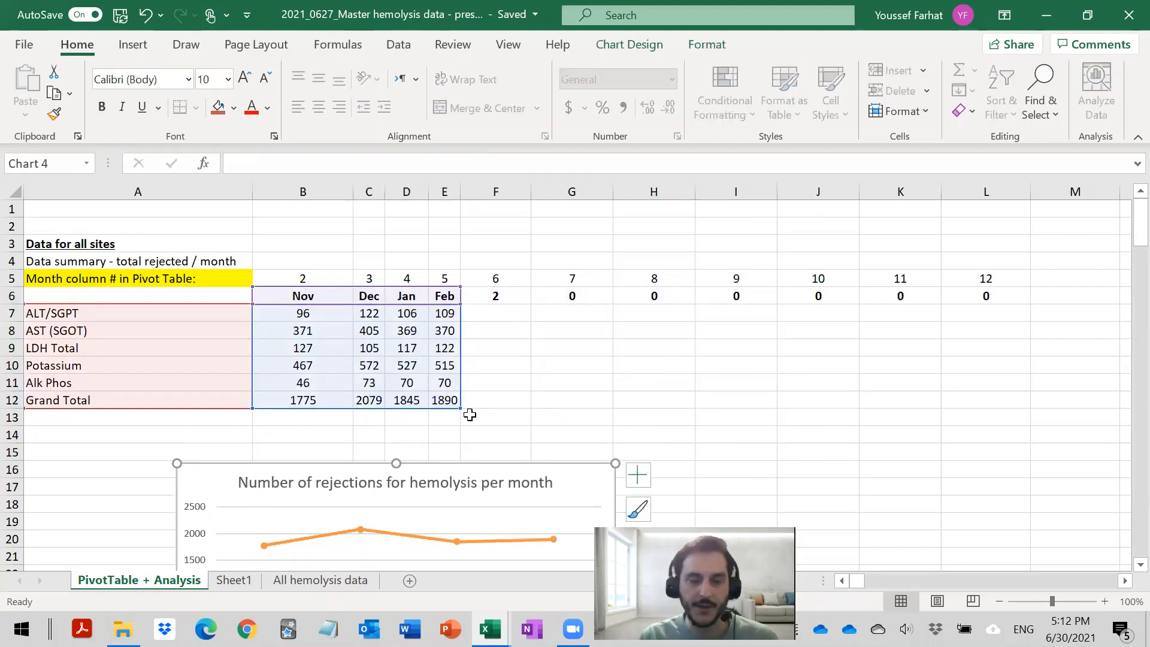
left_click(509, 403)
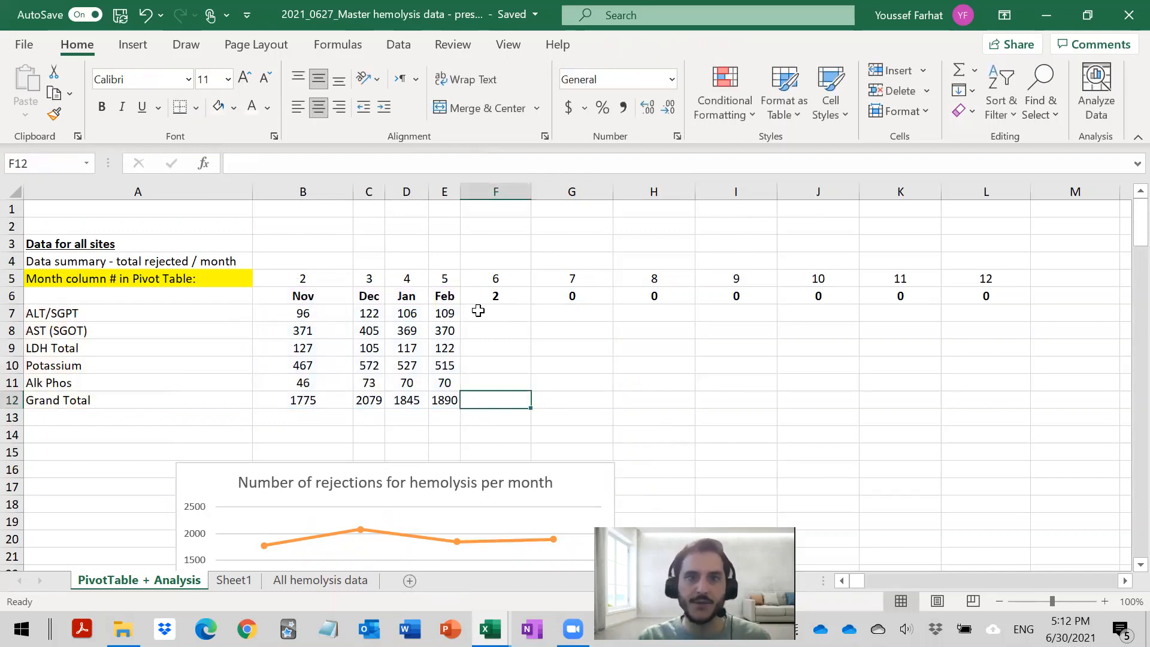
- On the All hemolysis data sheet, locate the first empty row below the last February record, at A7592
left_click(315, 580)
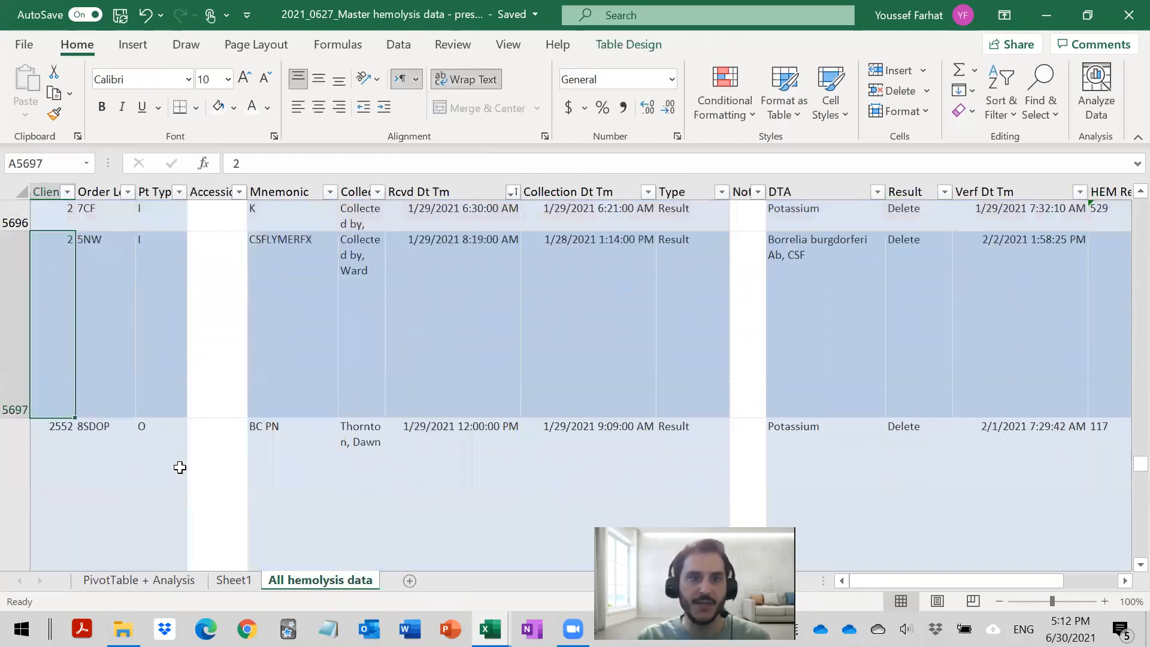
scroll(180, 467, "down", 8)
left_click(73, 479)
key("ctrl+Down")
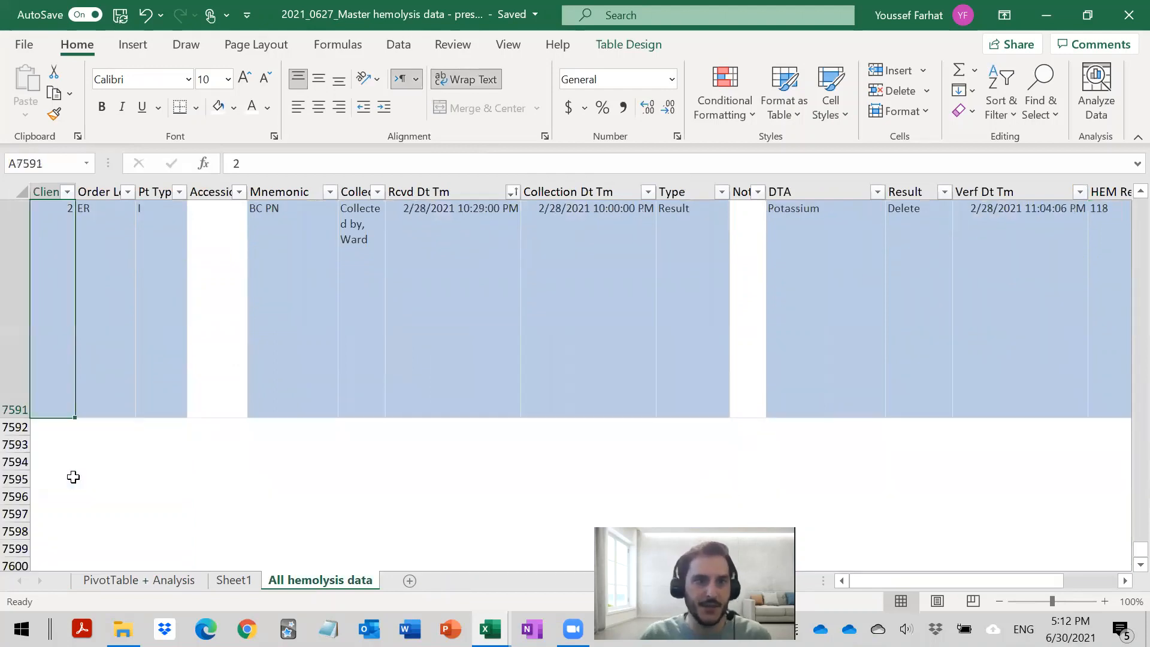
left_click(56, 425)
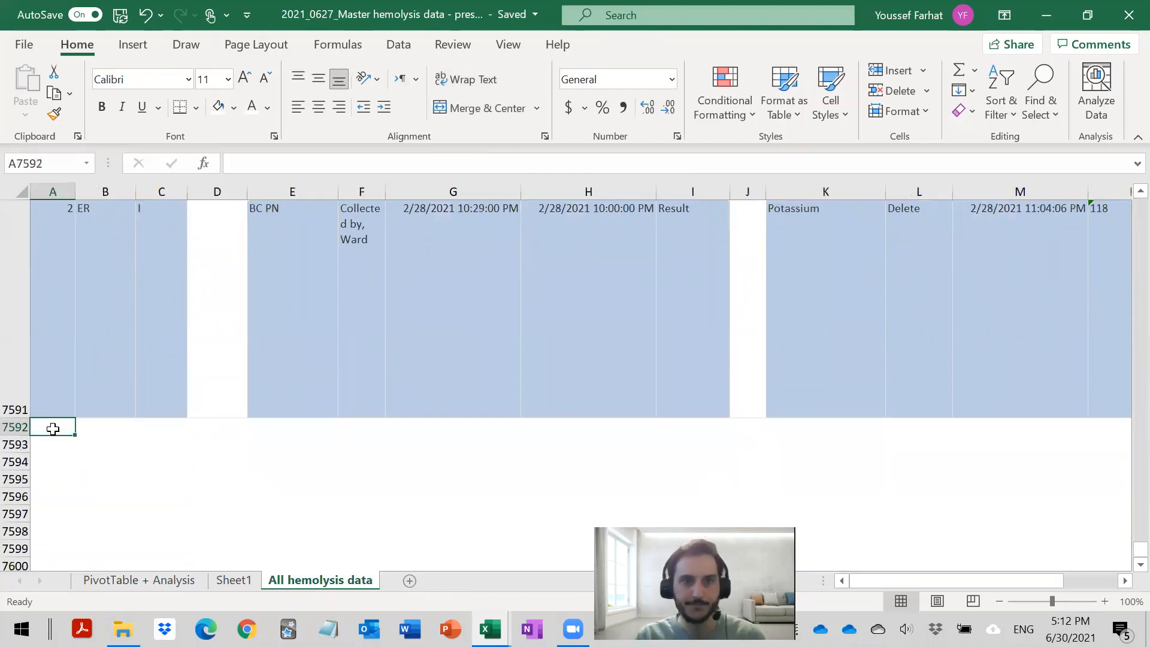
scroll(210, 401, "up", 1)
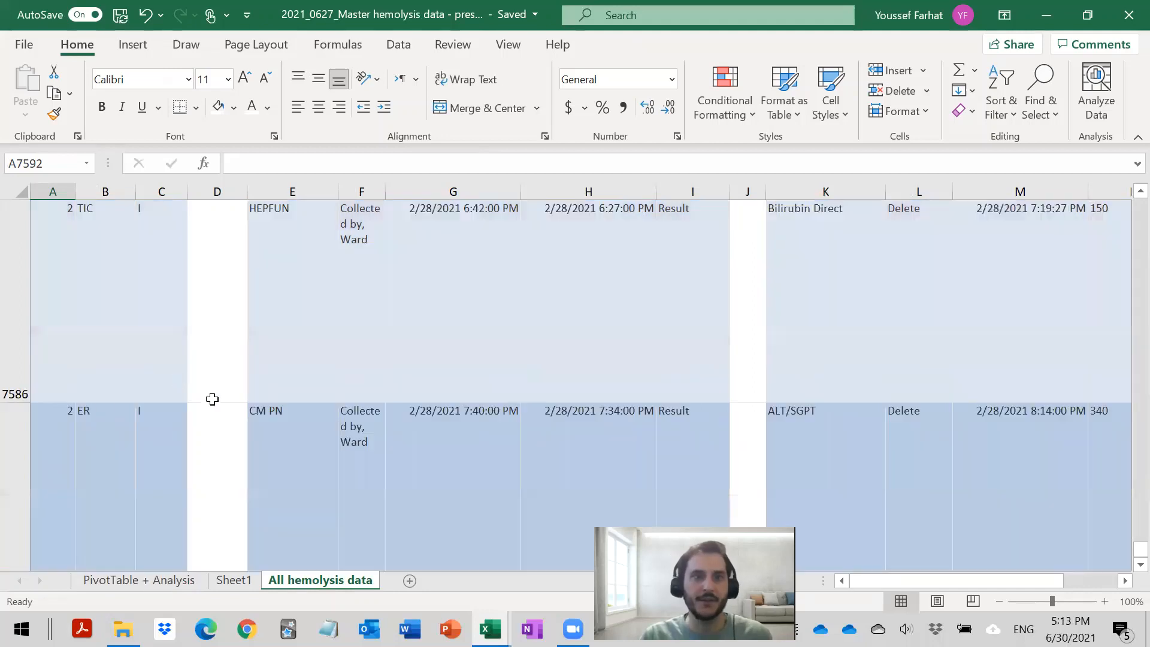
scroll(175, 442, "down", 3)
scroll(174, 439, "up", 2)
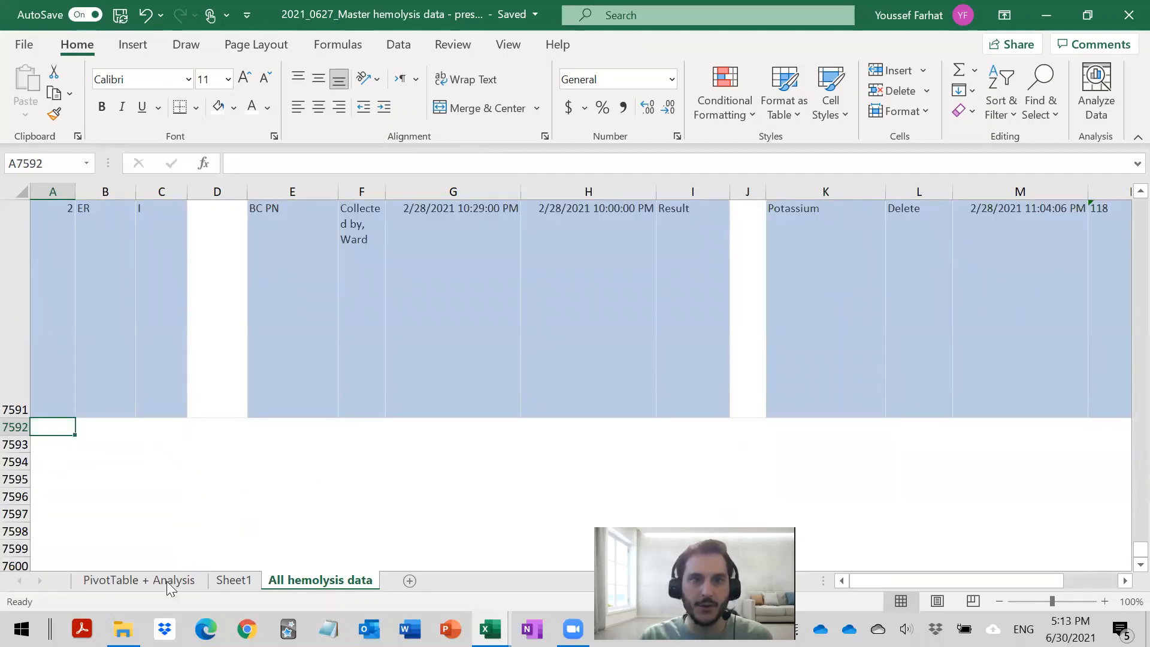
- Return to the PivotTable + Analysis sheet, select the PivotTable and find the command for refreshing its data
left_click(124, 580)
scroll(290, 393, "down", 8)
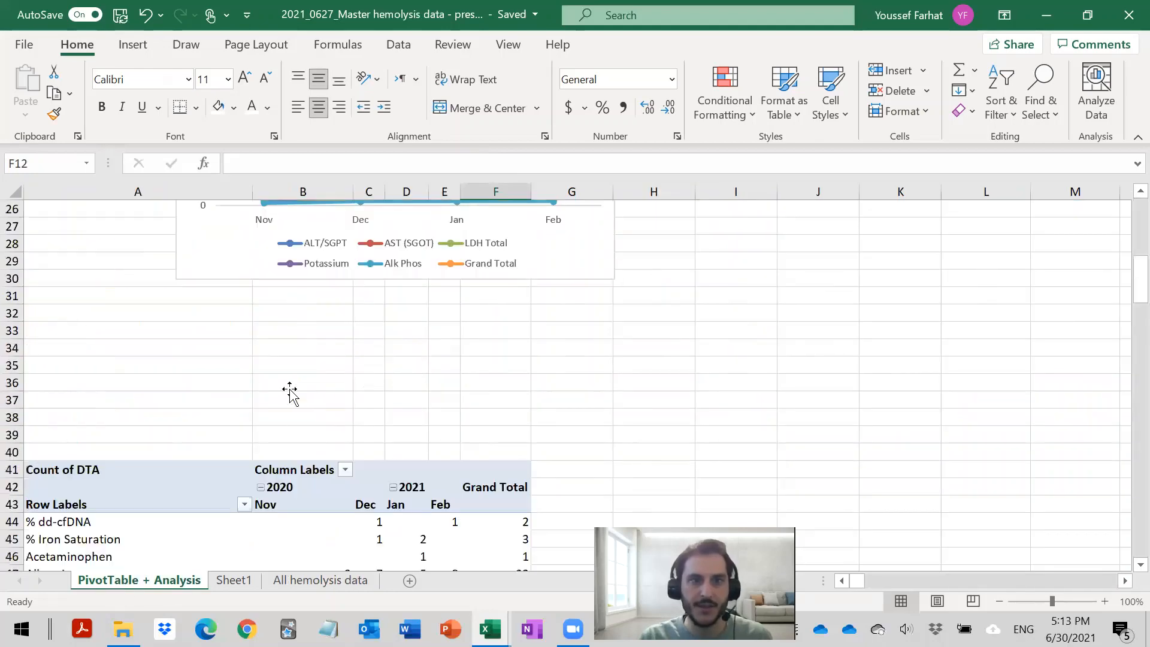
scroll(290, 393, "down", 5)
left_click(452, 367)
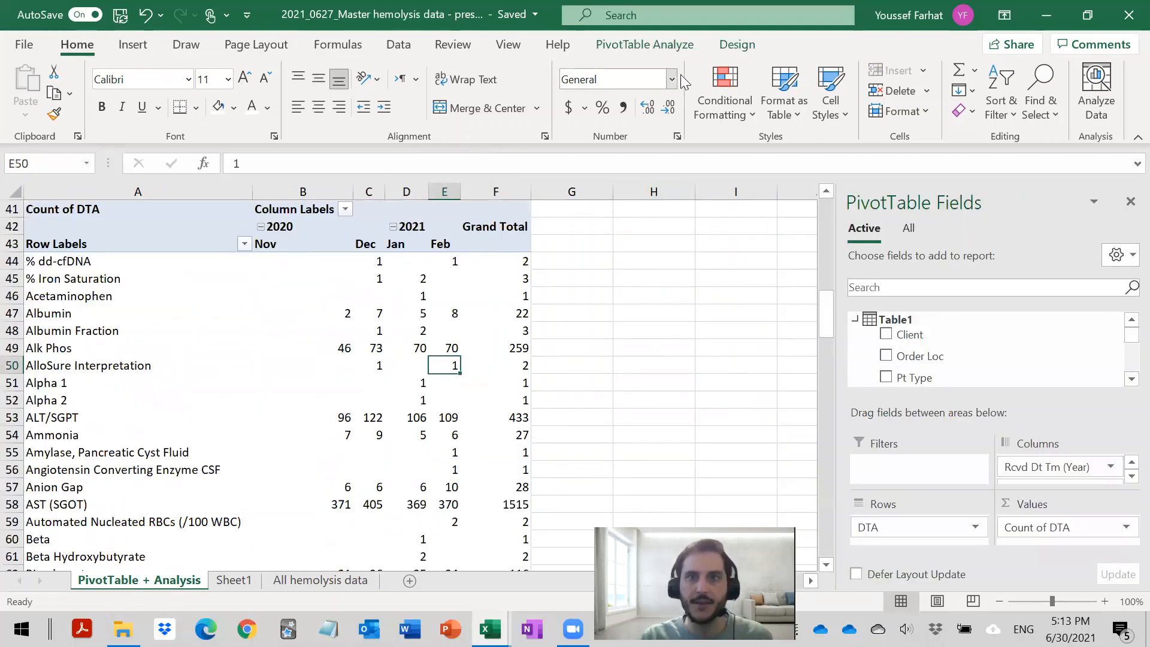
left_click(674, 45)
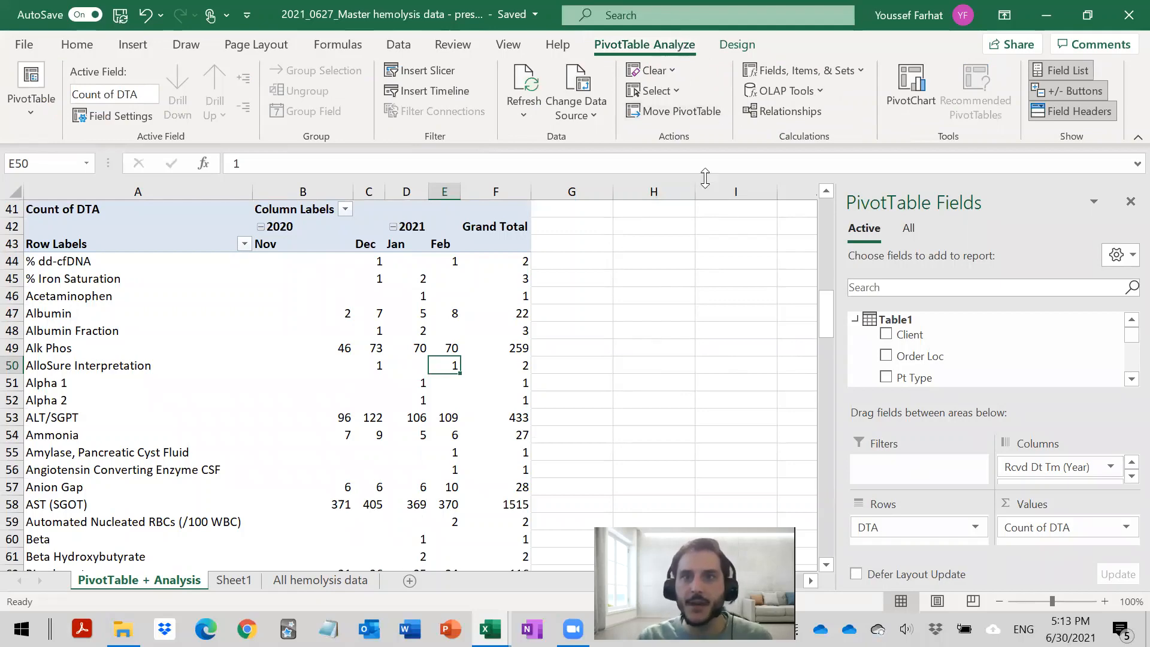
left_click(408, 282)
scroll(420, 287, "up", 5)
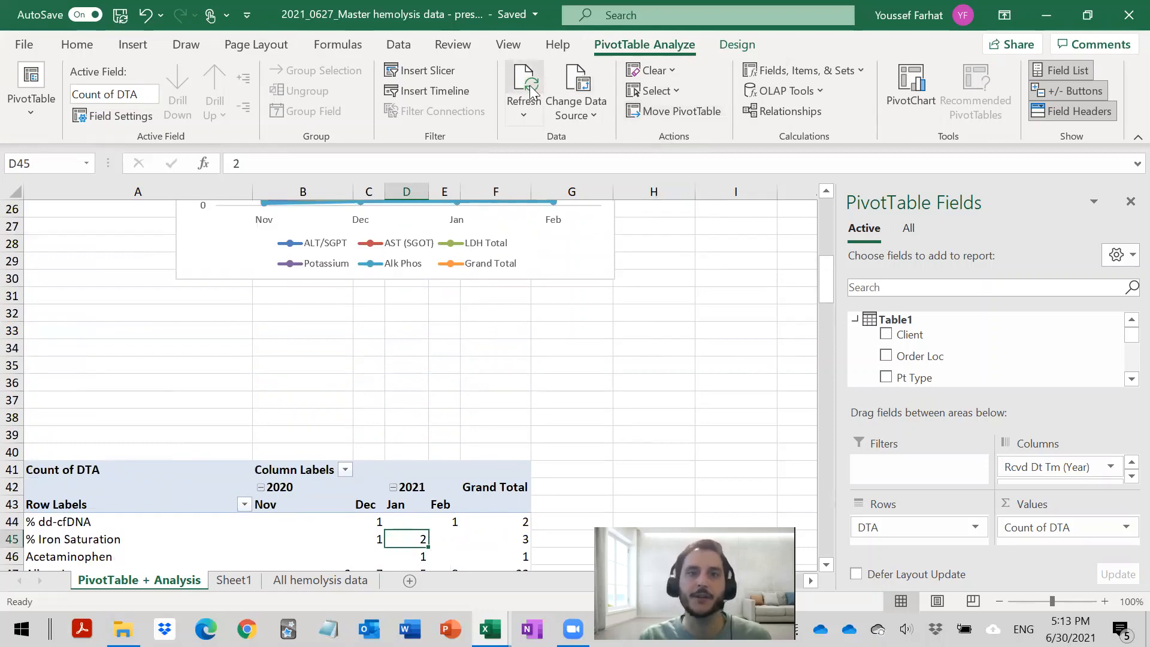
- Try filling the February VLOOKUP formulas in E7:E12 across into column F, and undo the fill
scroll(403, 475, "up", 8)
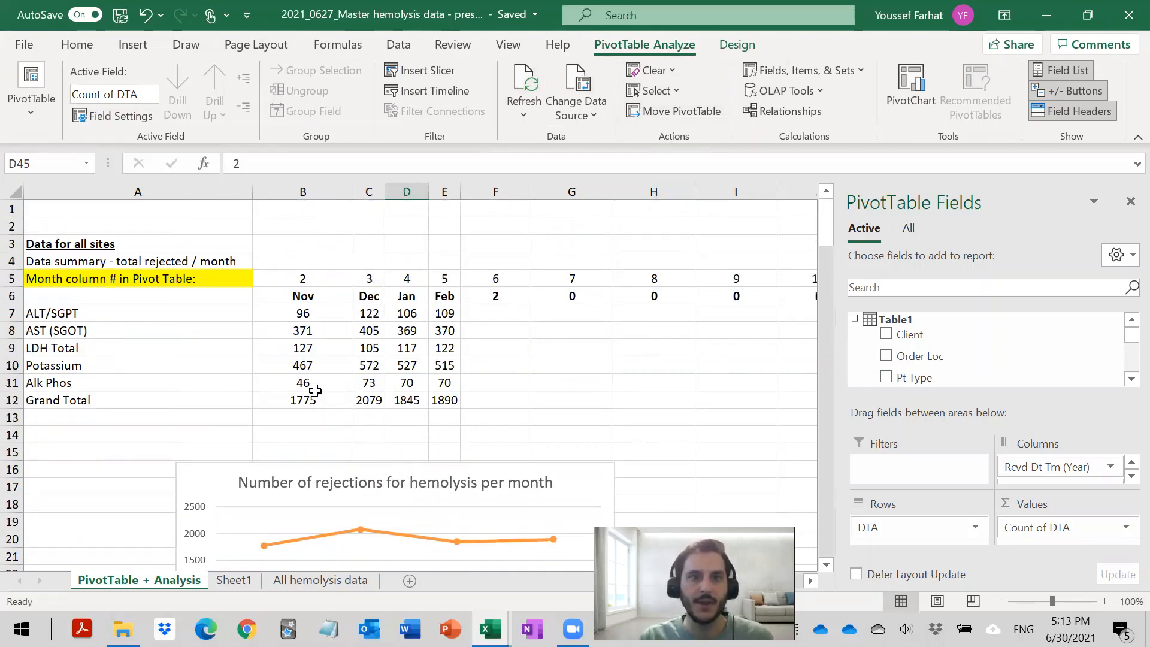
left_click_drag(446, 313, 641, 407)
key("ctrl+z")
key("ctrl+z")
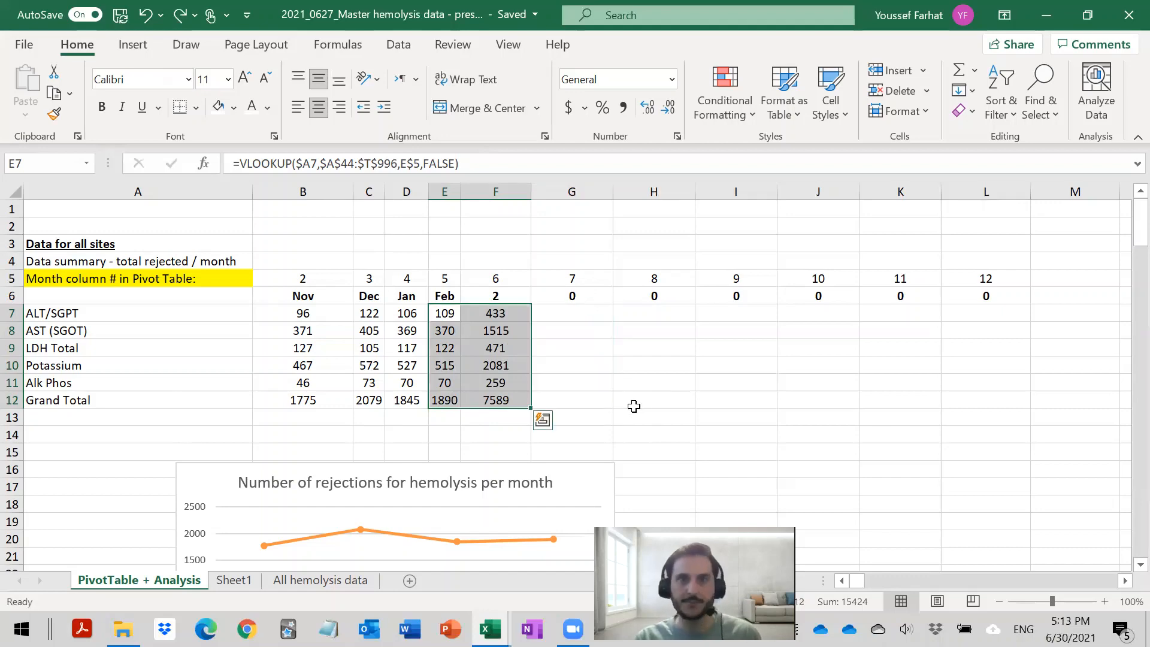
left_click(421, 436)
- Save the workbook with the updated summary and hemolysis rejections chart
scroll(421, 441, "down", 7)
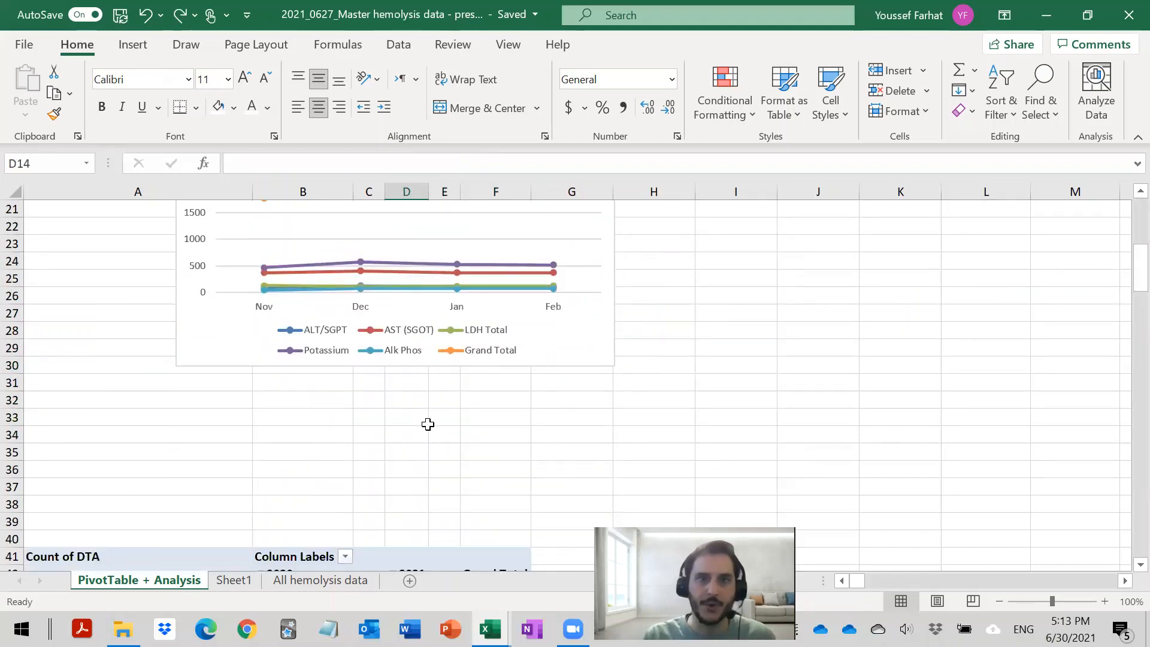
scroll(428, 424, "down", 7)
scroll(428, 428, "up", 13)
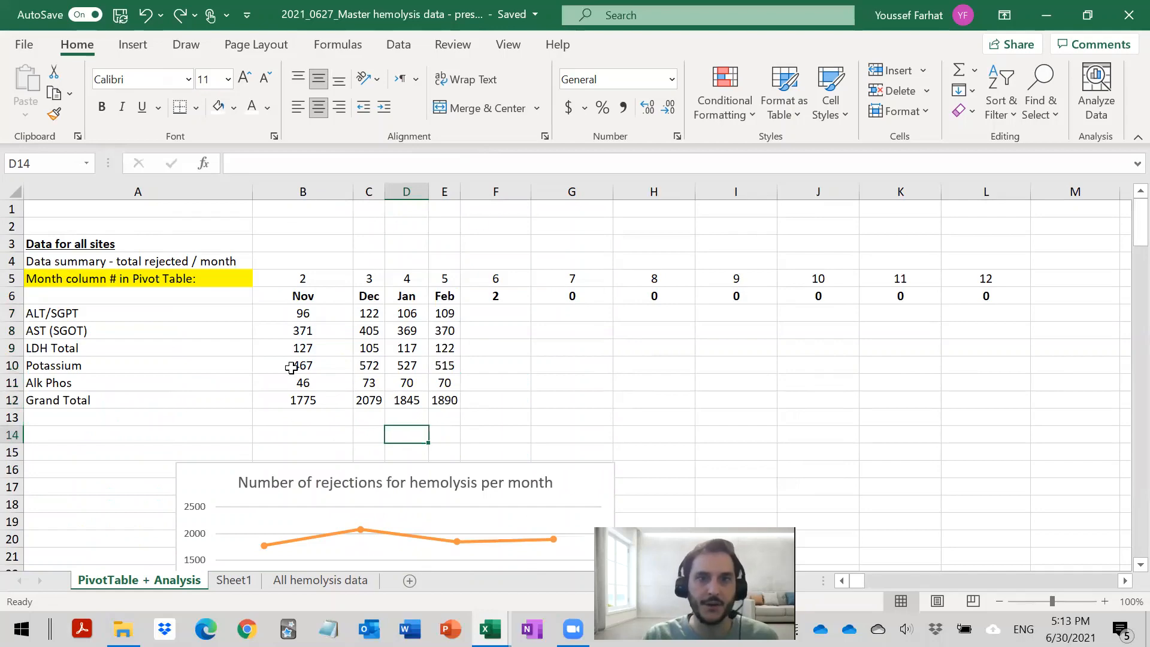
scroll(283, 359, "down", 5)
left_click(121, 14)
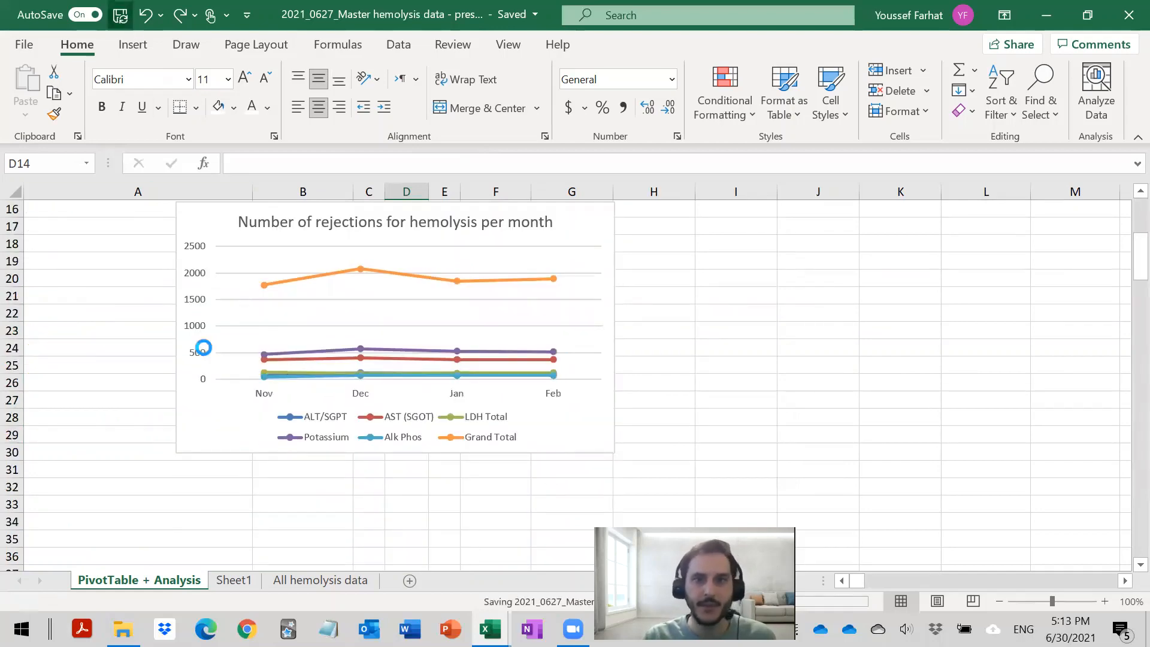
- Review the finished sheet from the monthly summary and chart down to the Count of DTA PivotTable
scroll(212, 441, "down", 7)
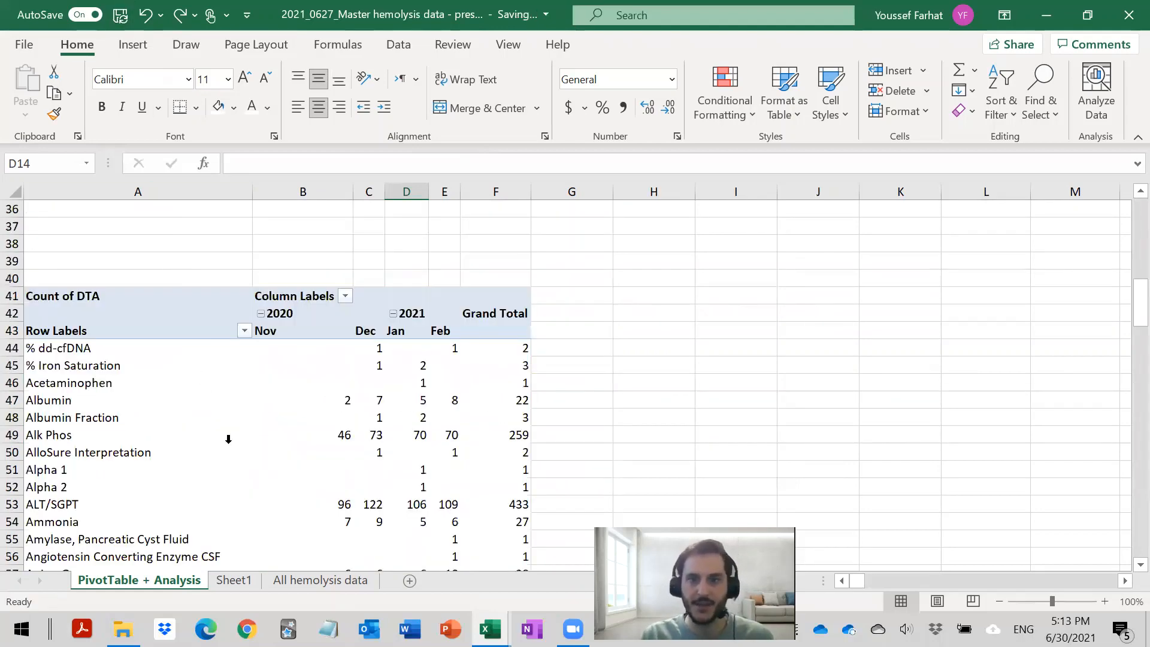
scroll(267, 442, "up", 8)
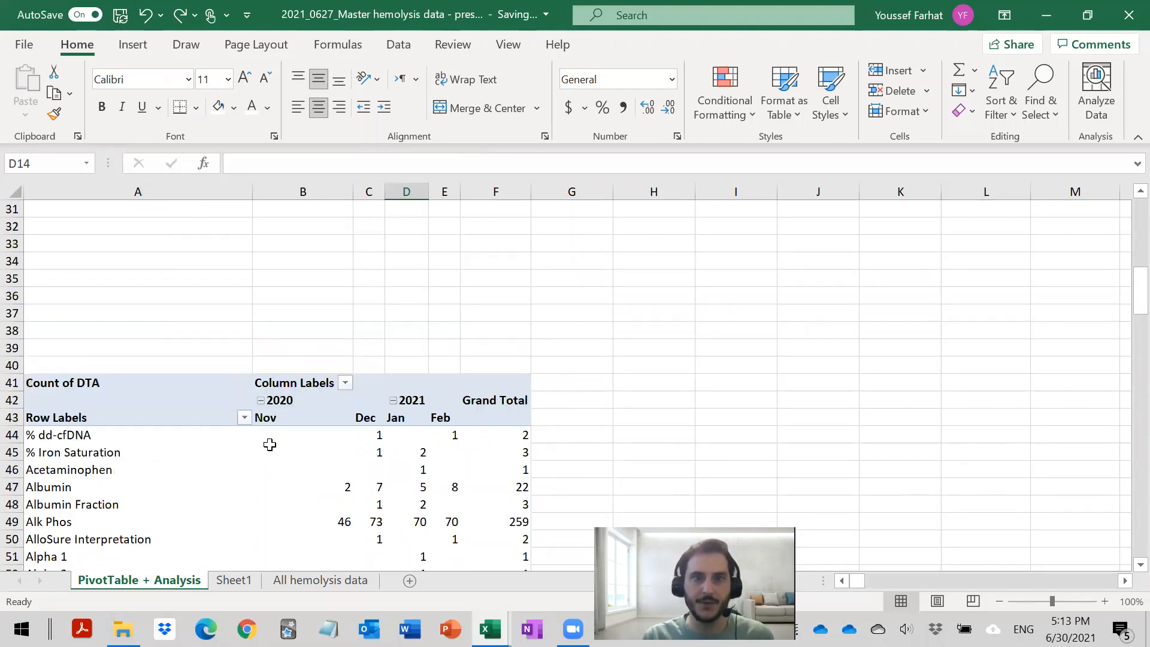
scroll(273, 454, "up", 4)
scroll(275, 439, "down", 2)
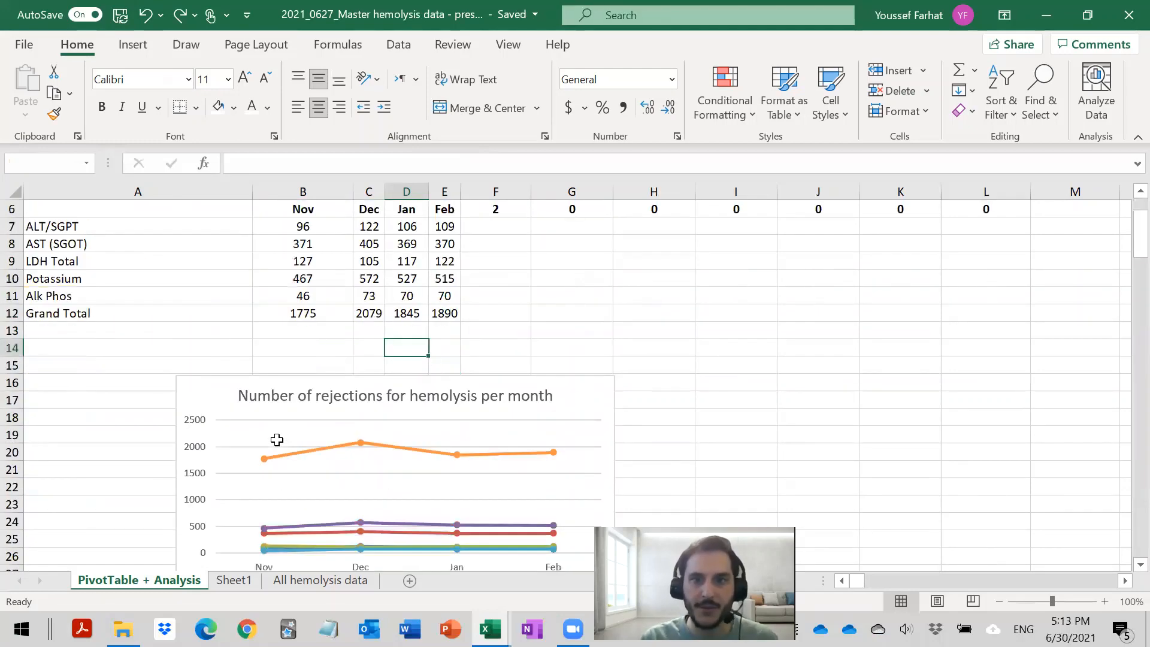
scroll(242, 547, "down", 3)
scroll(242, 512, "down", 7)
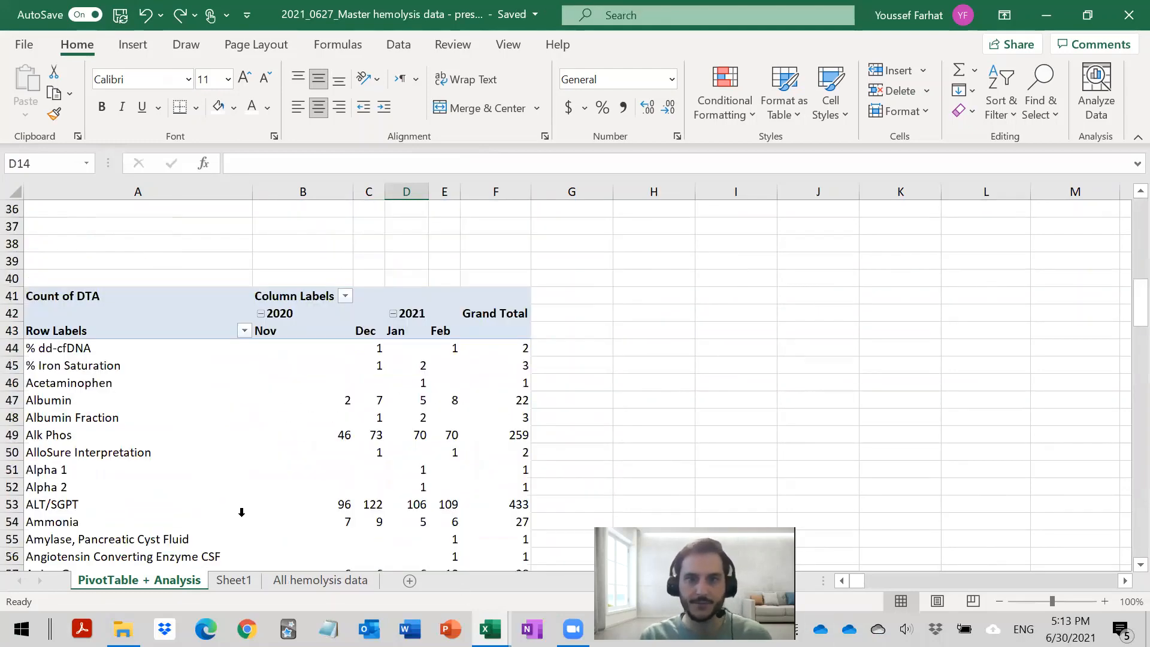